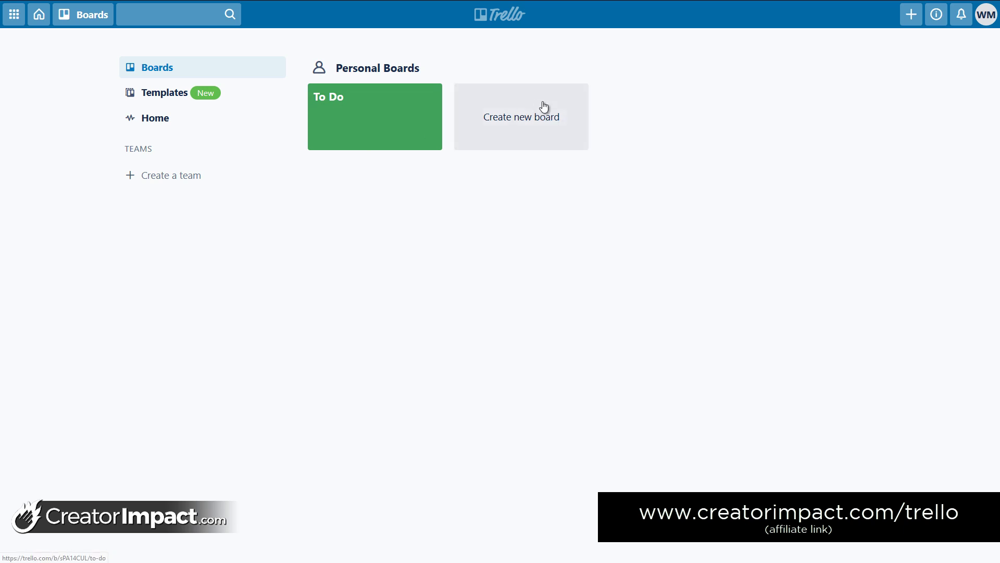
Create a new private board titled "Social Media"
click(523, 125)
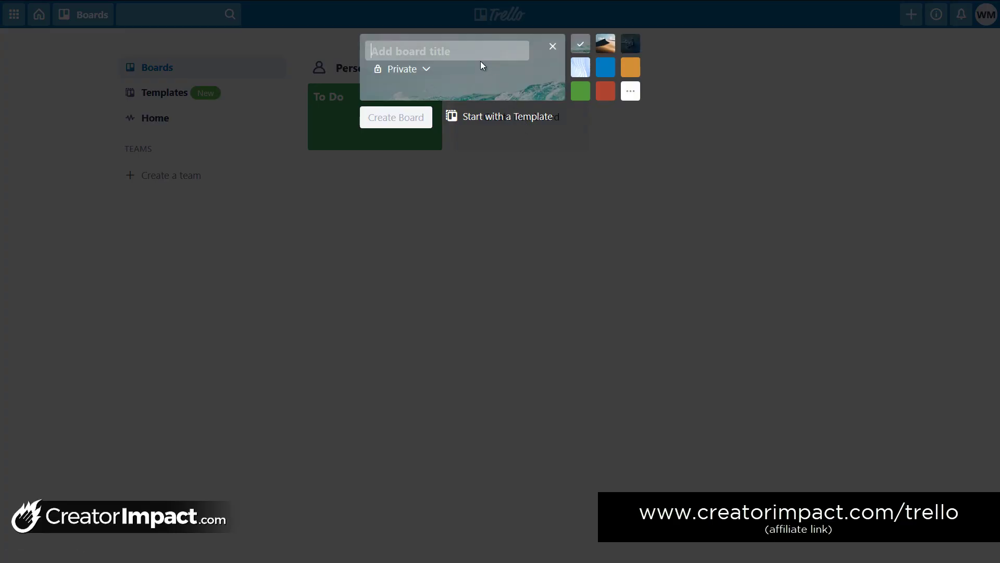
text(Social Media)
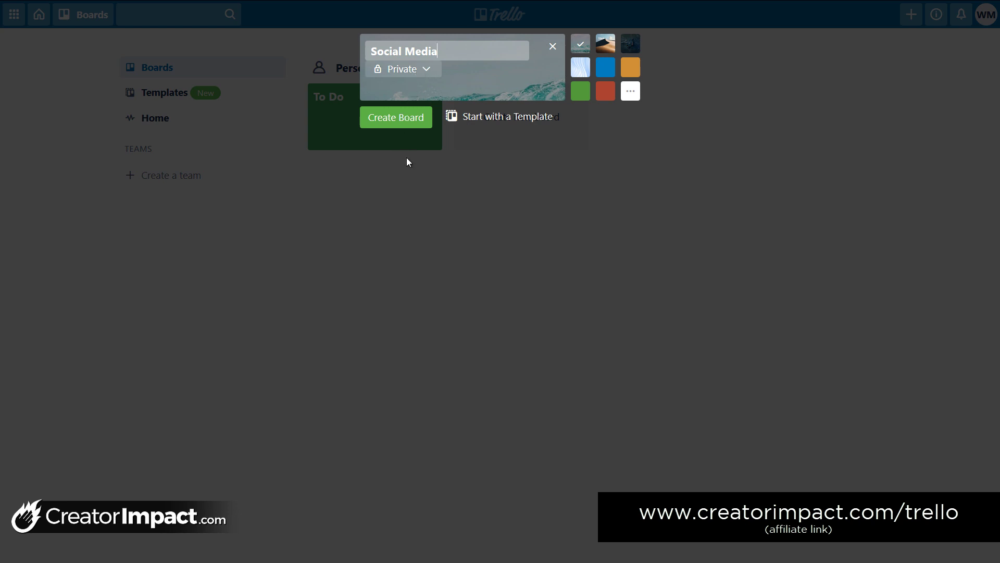
click(406, 127)
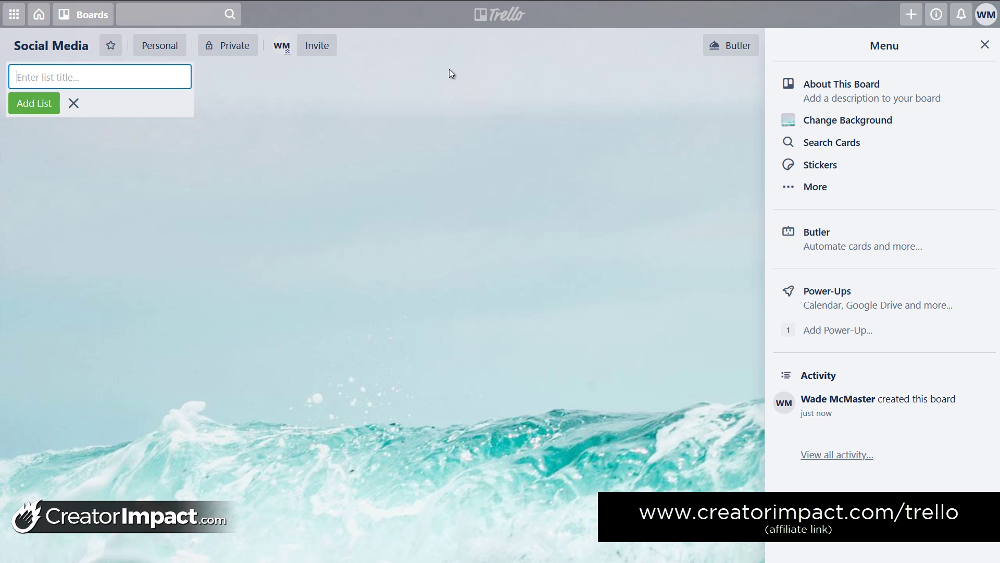
Add a first list titled "Write Content" to the Social Media board
text(W)
key(BackSpace)
text(S)
key(BackSpace)
text(Write Content)
click(34, 103)
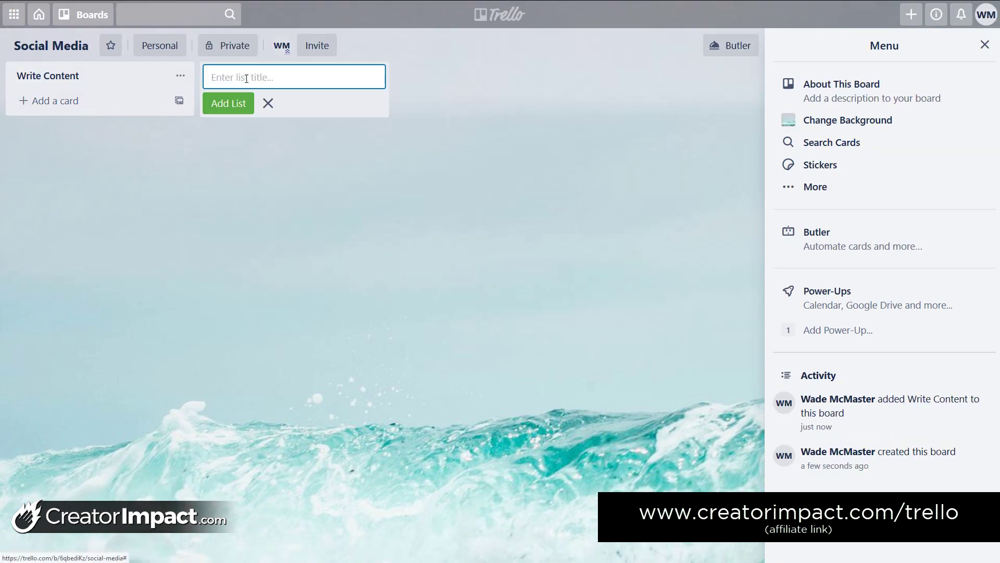
Add two more lists to the Social Media board: "Create Image / Produce Video" and "Schedule"
text(Creat)
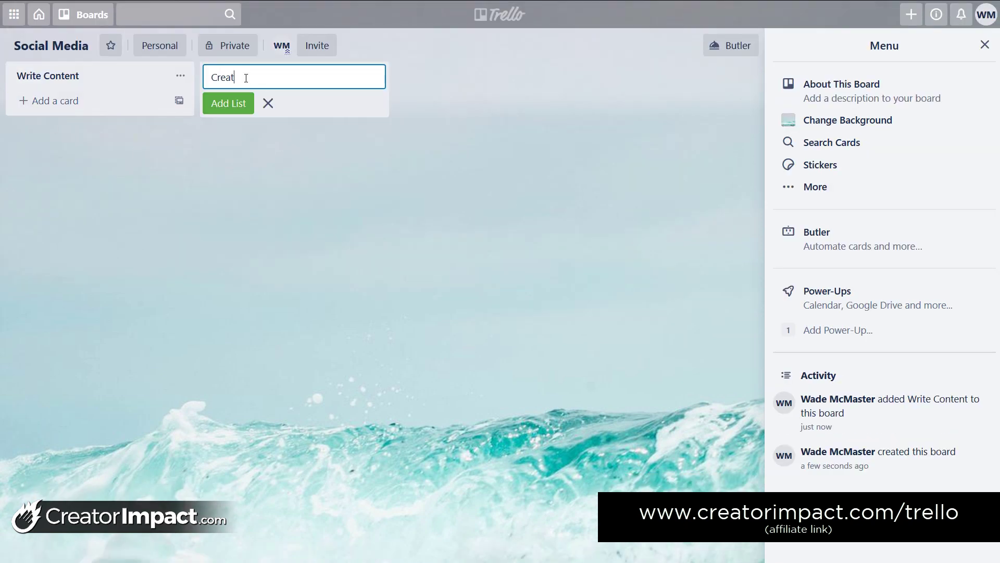
text(e Image / Produce Video)
key(Return)
text(Sc)
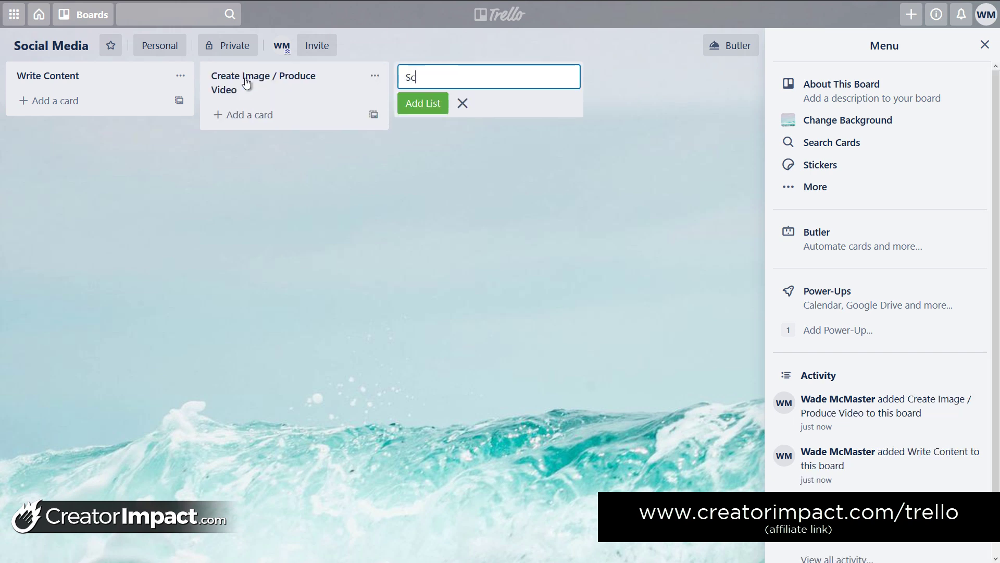
text(hedule)
key(Return)
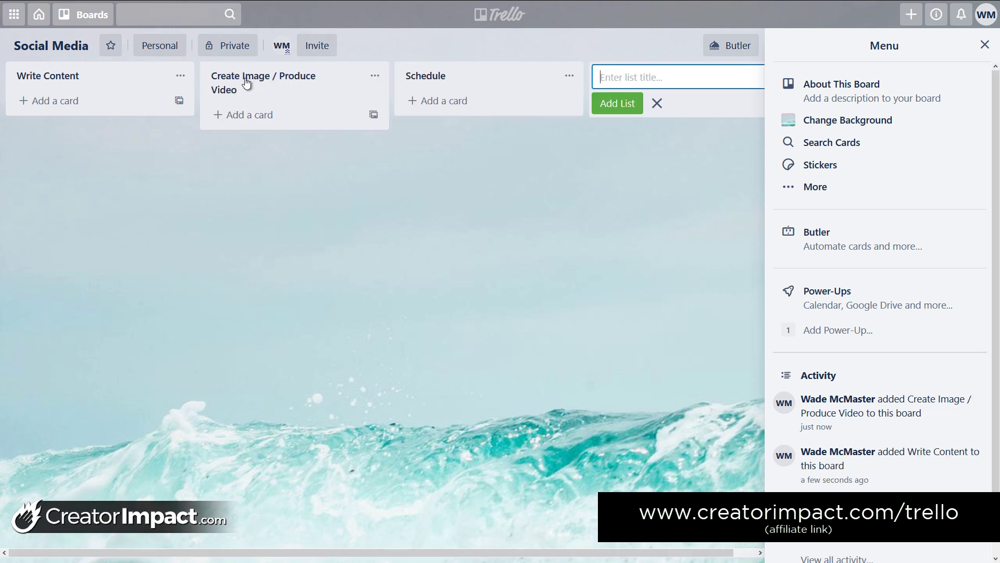
click(576, 151)
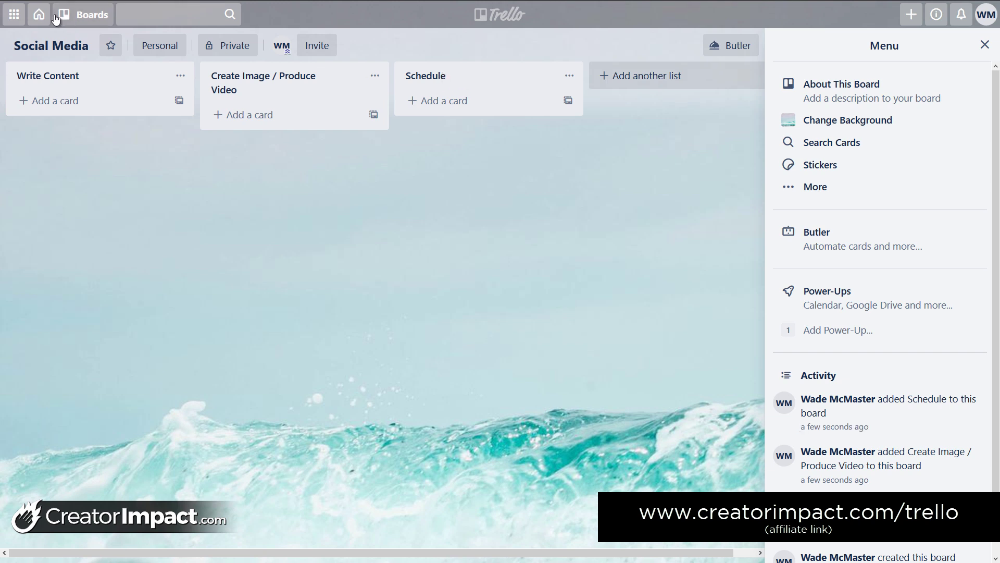
Return to the boards overview and create another private board titled "Core Content"
click(39, 15)
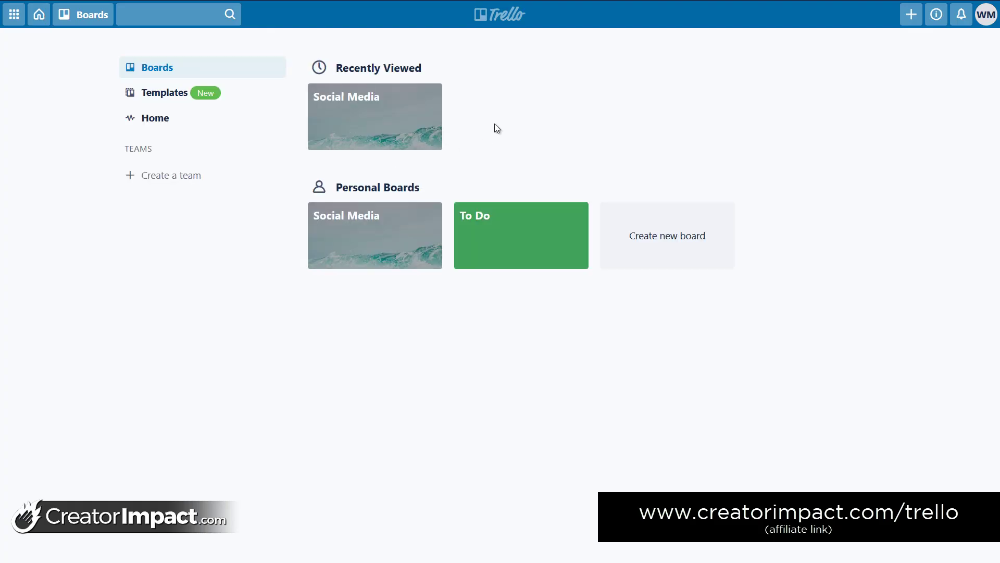
click(645, 241)
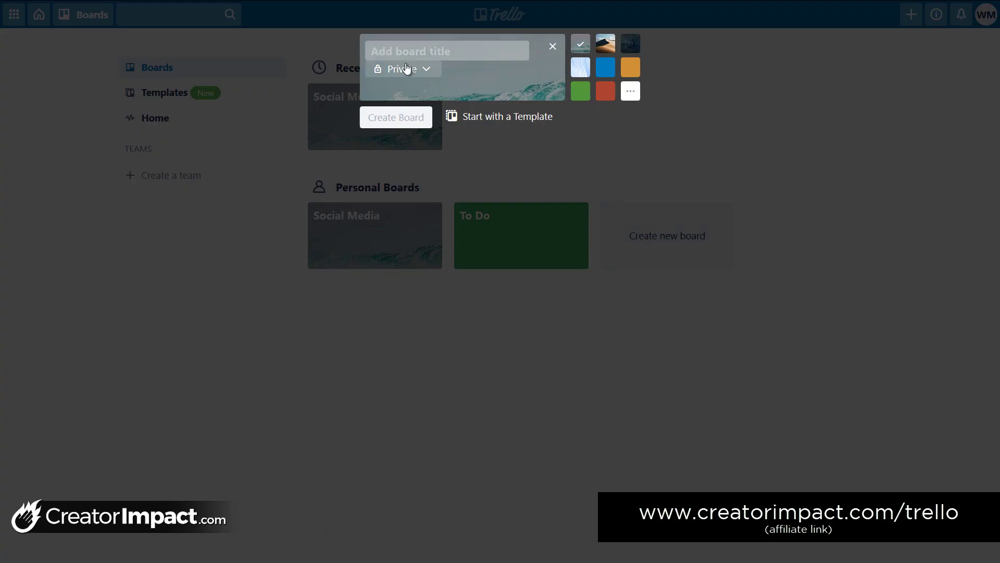
text(Core Conten)
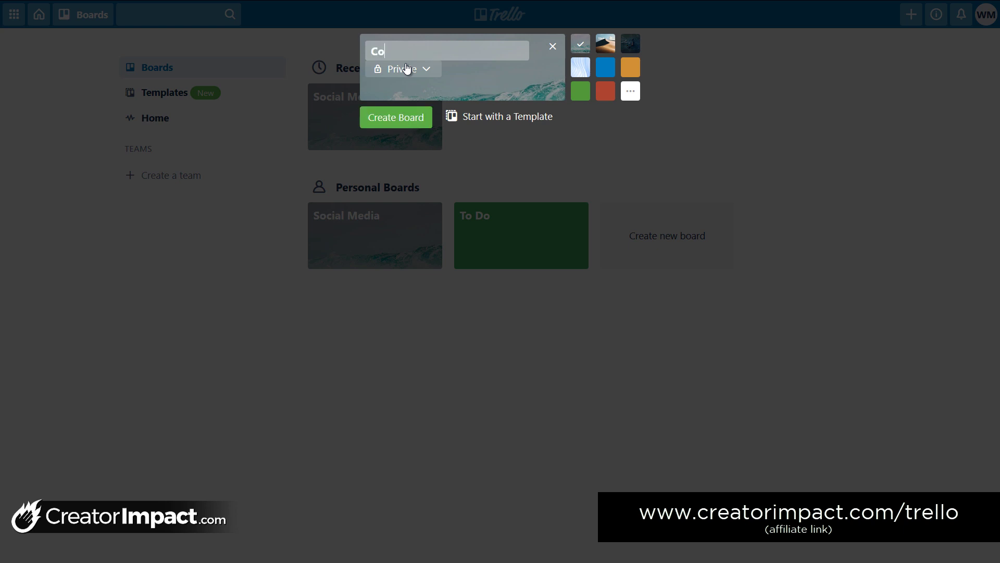
text(t)
click(378, 121)
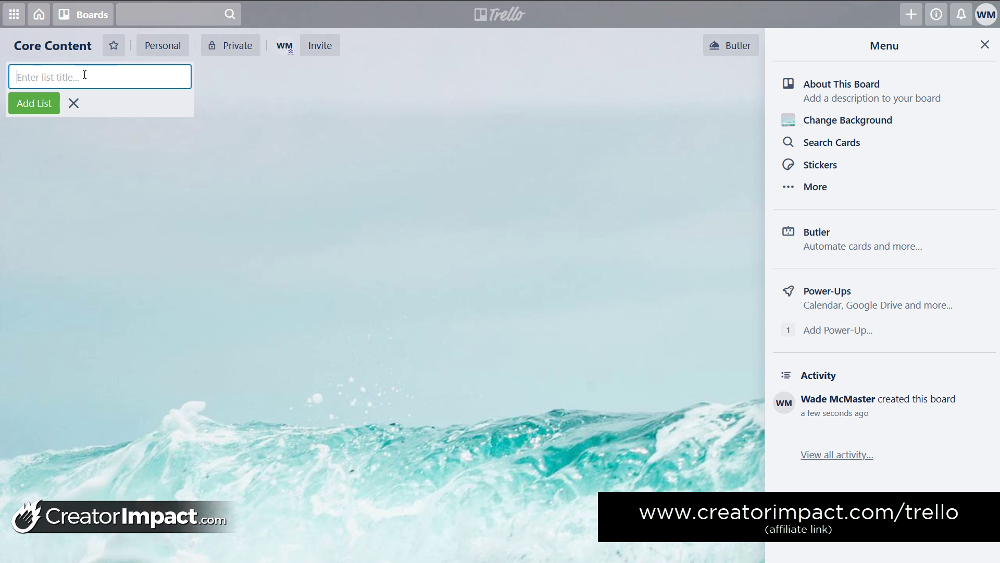
Add the lists "Ideas" and "Write / Plan Content" to the Core Content board
text(Ideas)
click(34, 103)
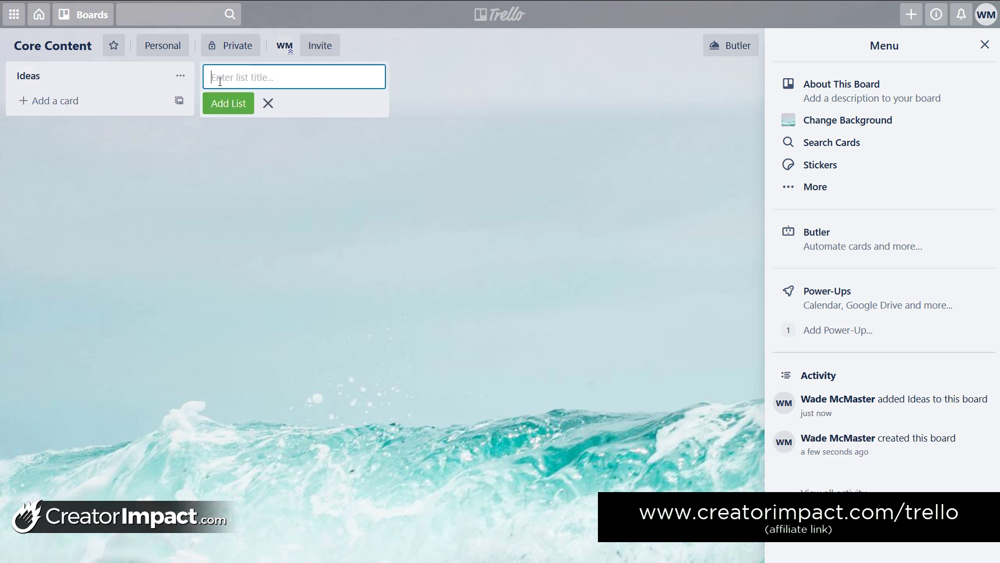
text(Write / Plan Content)
click(238, 103)
Add the lists "Producing Video (if applicable)" and "Producing Images / Thumbnails" to the Core Content board
text(Producing)
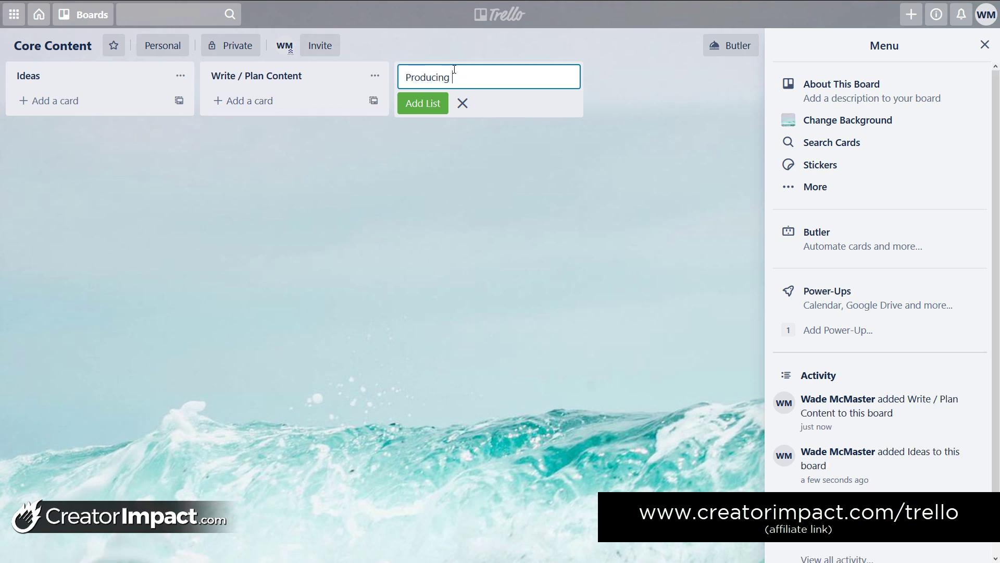
text( Video (if applicable))
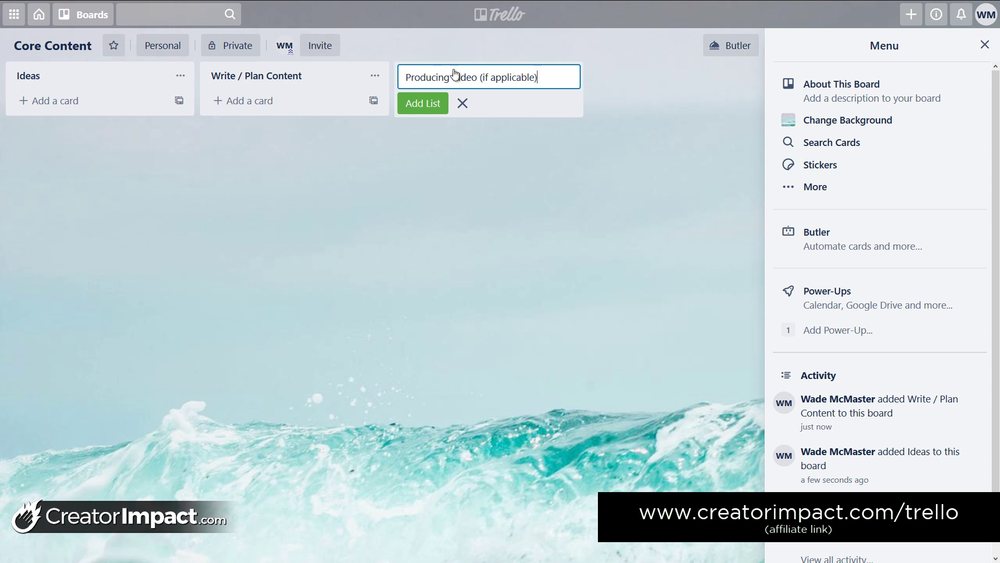
key(Return)
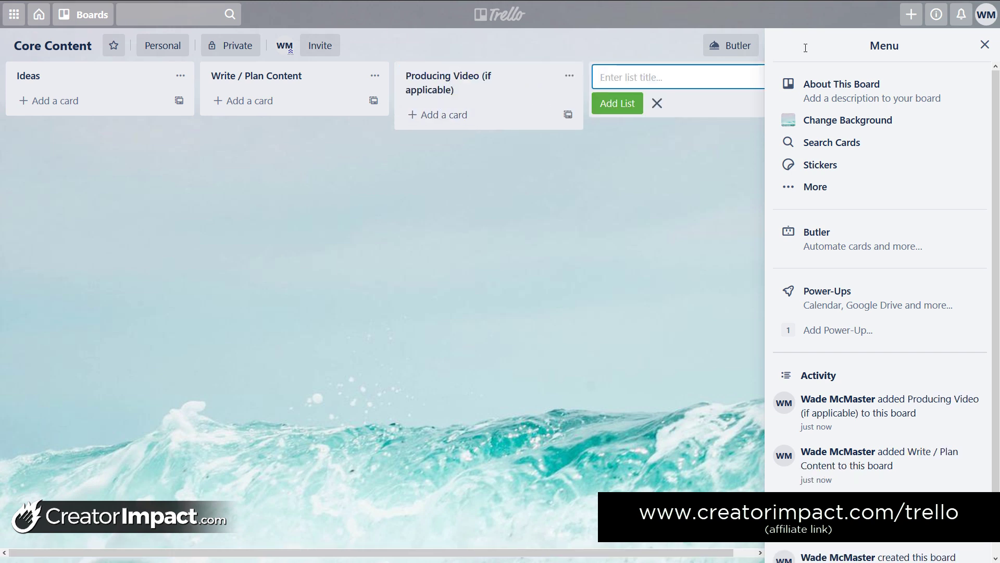
text(Producing Images)
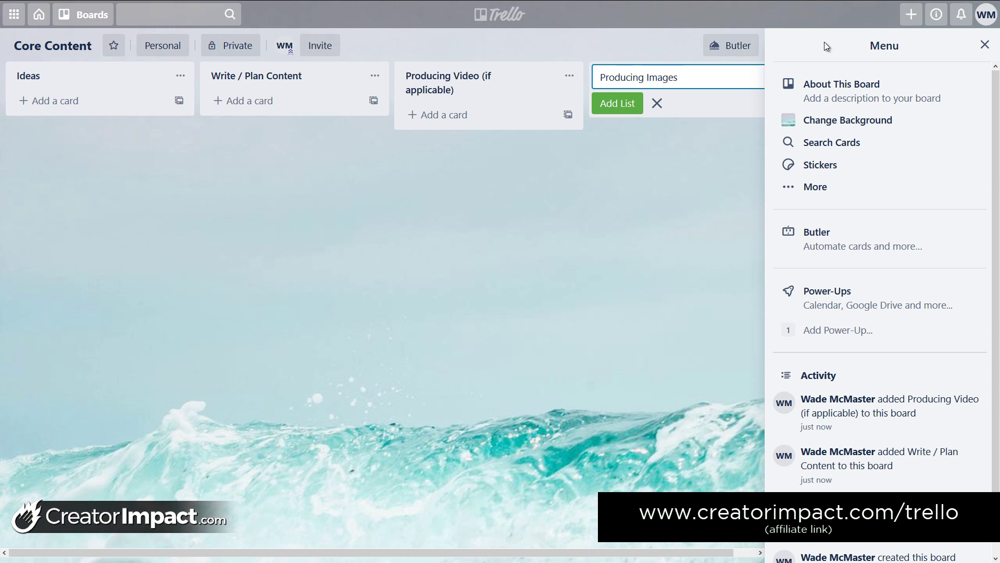
text( / Thumbnails)
key(Return)
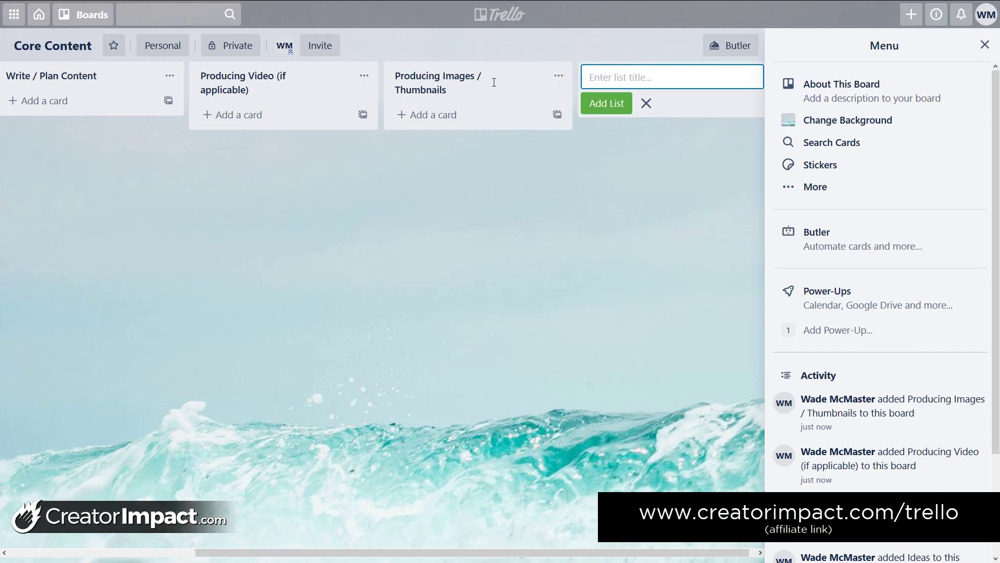
Rename the images and thumbnails list to "Producing Images / Thumbnails / Feat Image"
click(458, 84)
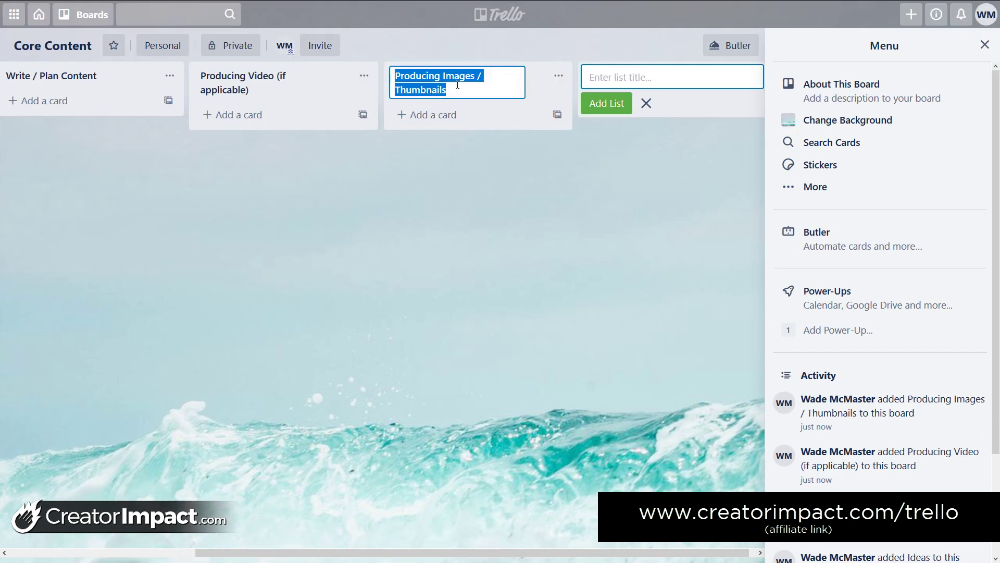
click(457, 84)
text(/)
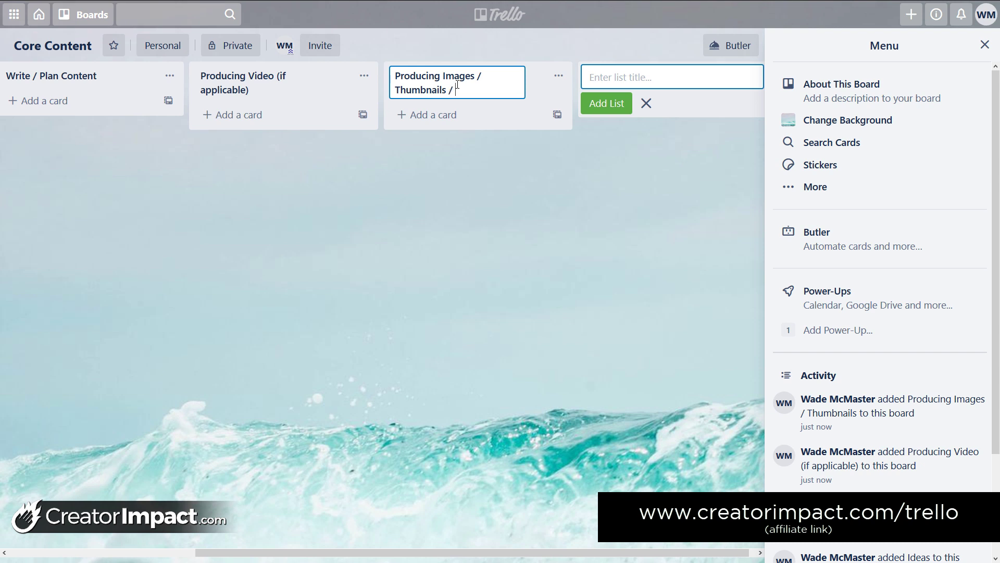
text( Feat Image)
key(Return)
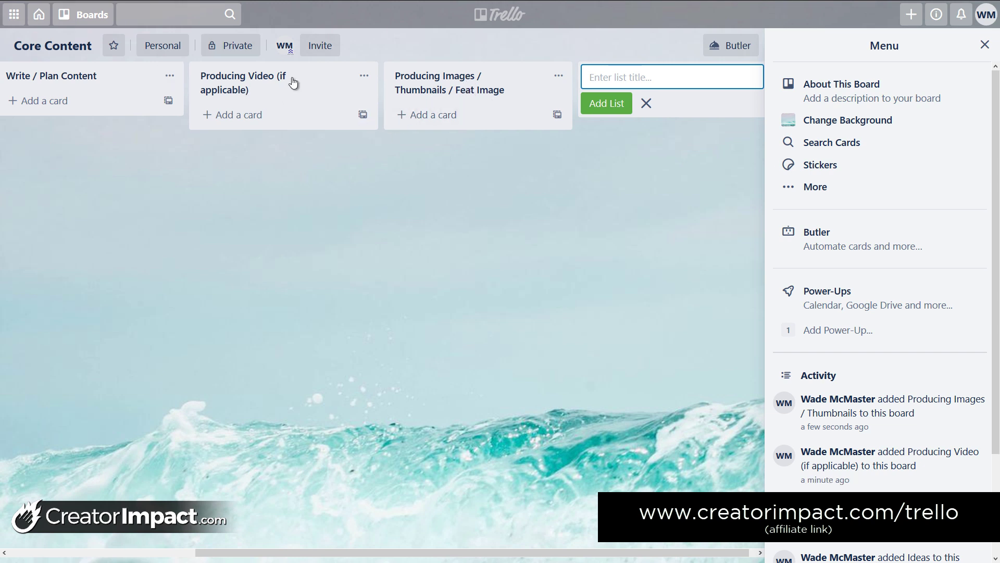
Add a final list titled "Schedule" to the Core Content board and hide the board menu
text(Schedule)
key(Return)
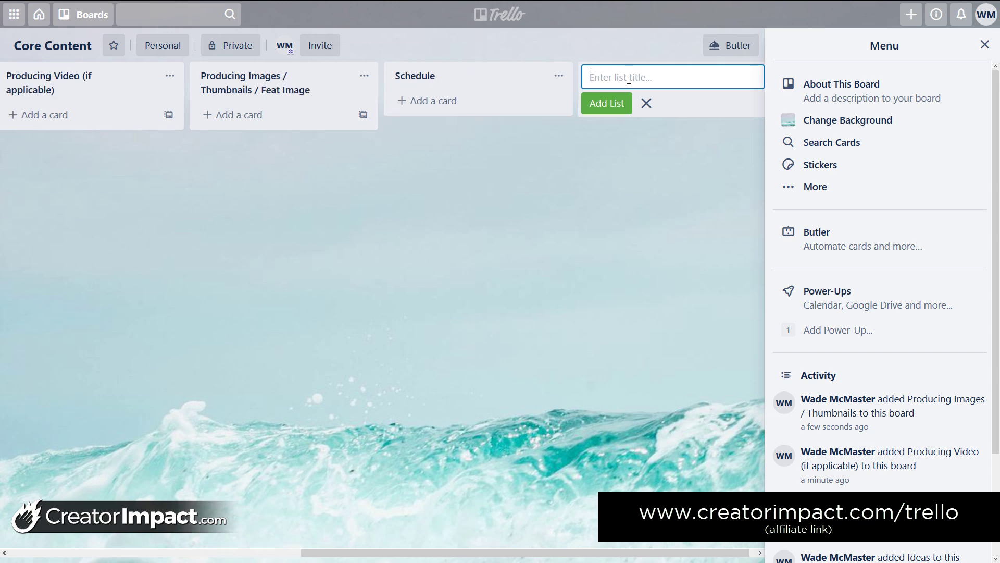
click(985, 44)
Add the cards "20 Tips to shred Fat" and "5 Exercsies to Build Muscle" to the Ideas list
drag(510, 553, 270, 320)
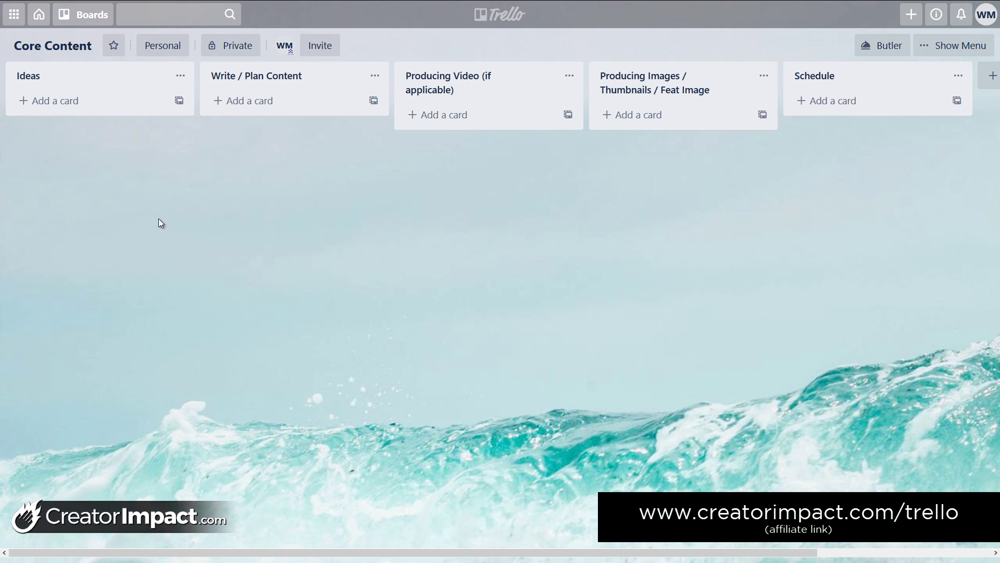
click(44, 103)
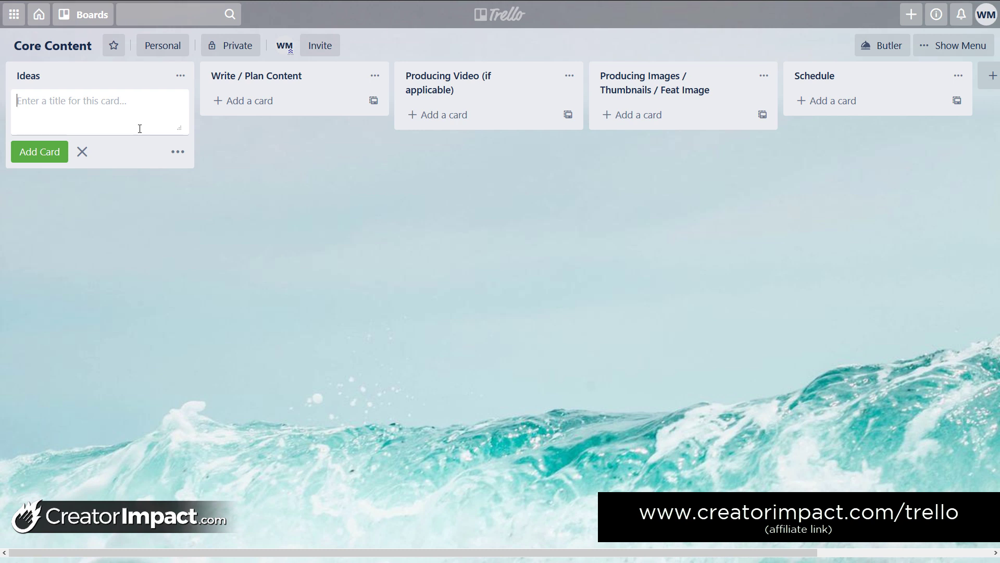
text(20 Tips to)
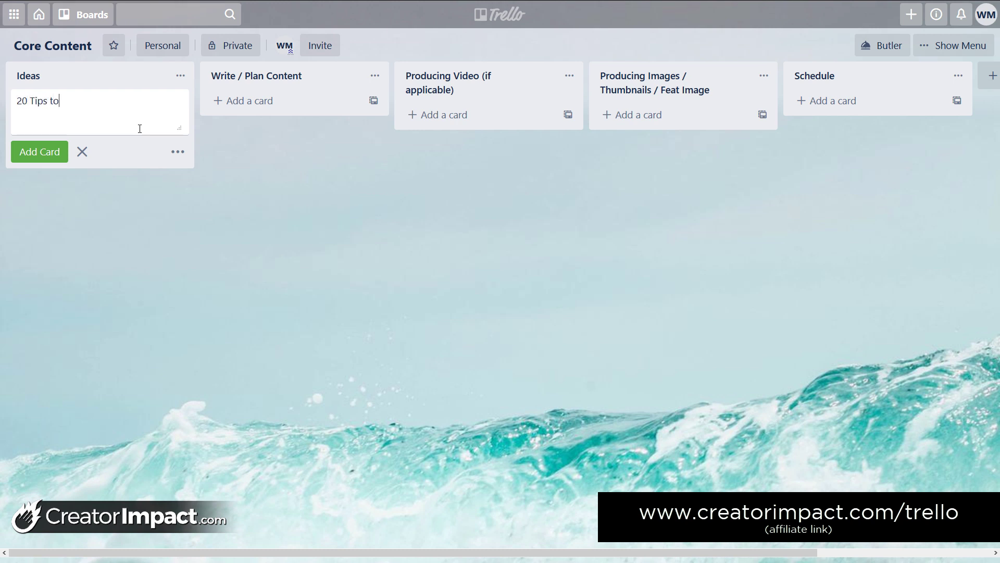
text( shred Fat)
key(Return)
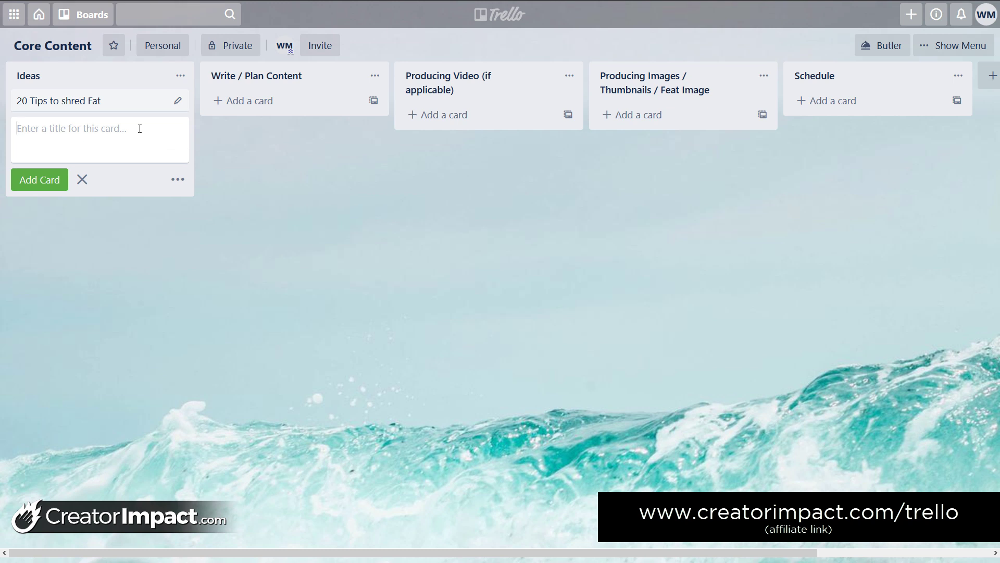
text(5 Exercsie)
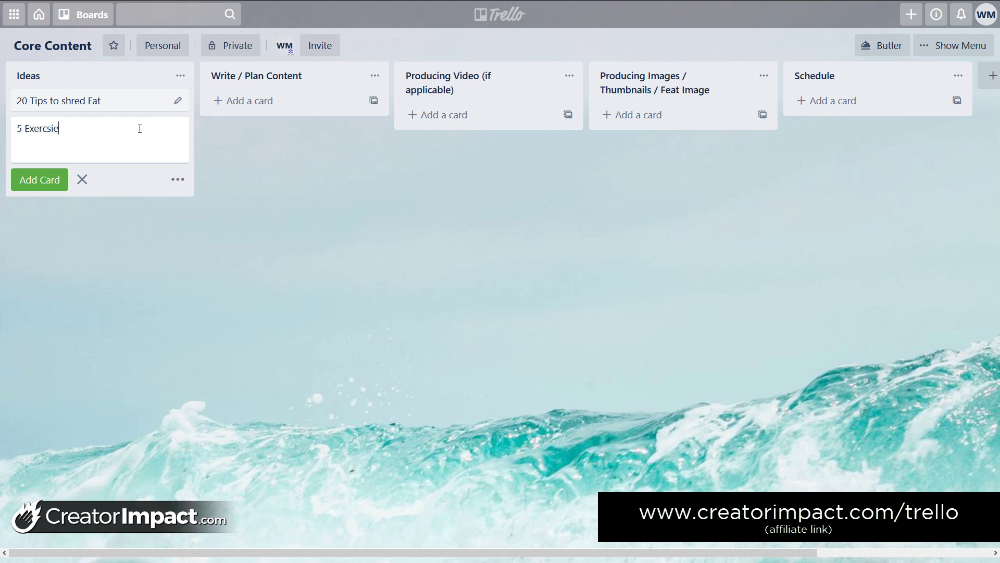
text(s to Build Musicle)
key(Return)
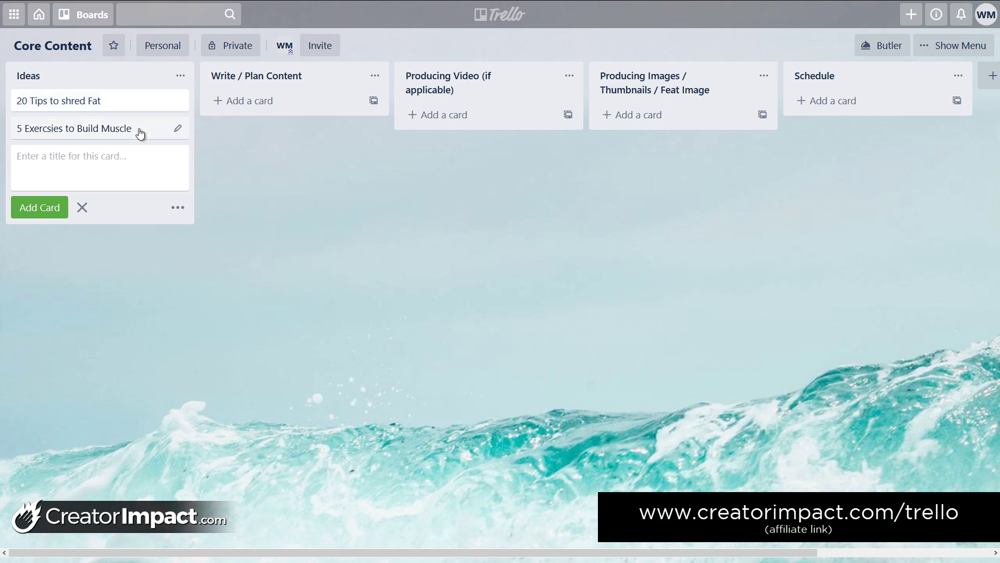
Add the cards "Top 50 Healthiest Foods" and "How to Track your Strength Progress" to the Ideas list
text(Top 50 Healthi)
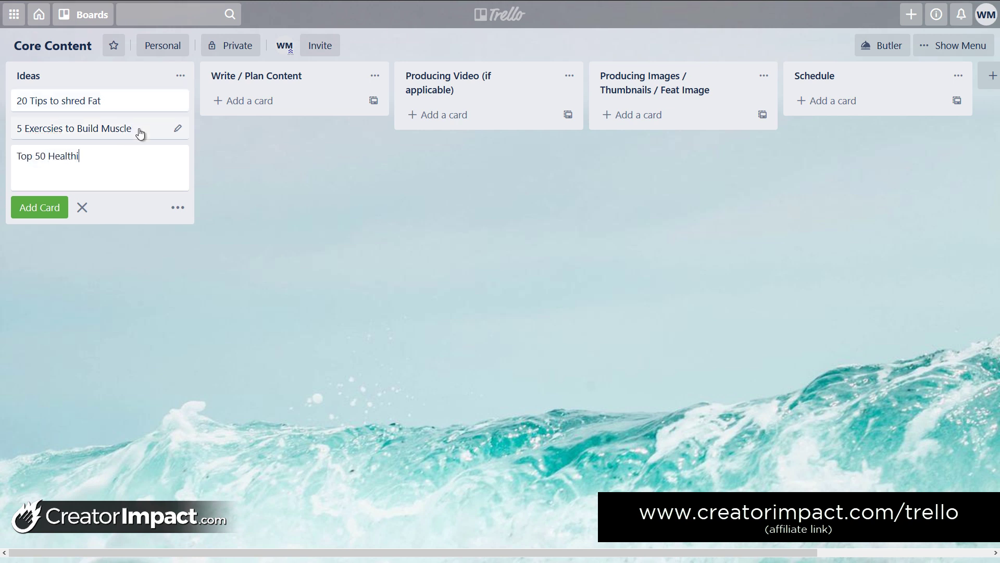
text(est Foods)
key(Return)
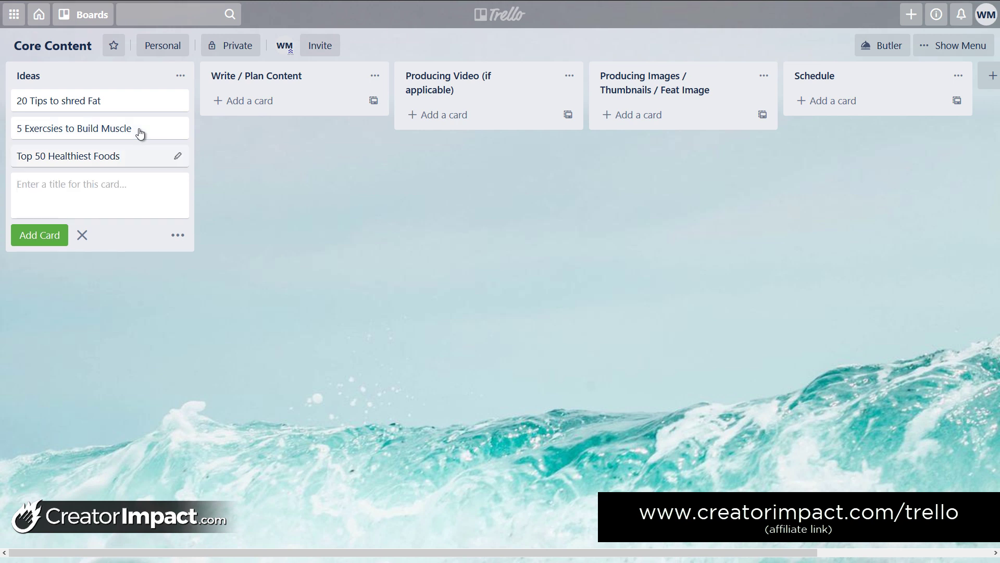
text(How to Track your)
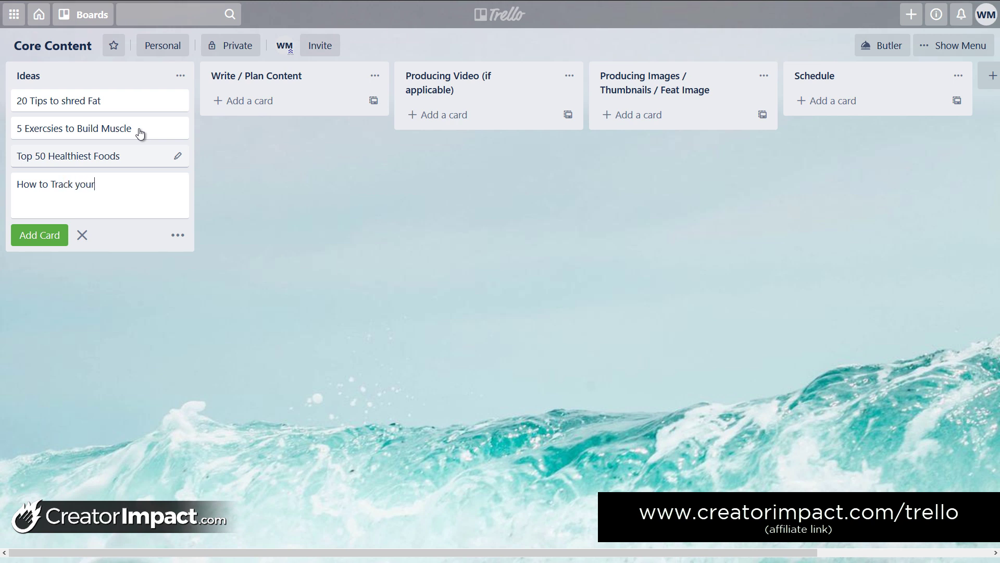
text( Strength Progress)
key(Return)
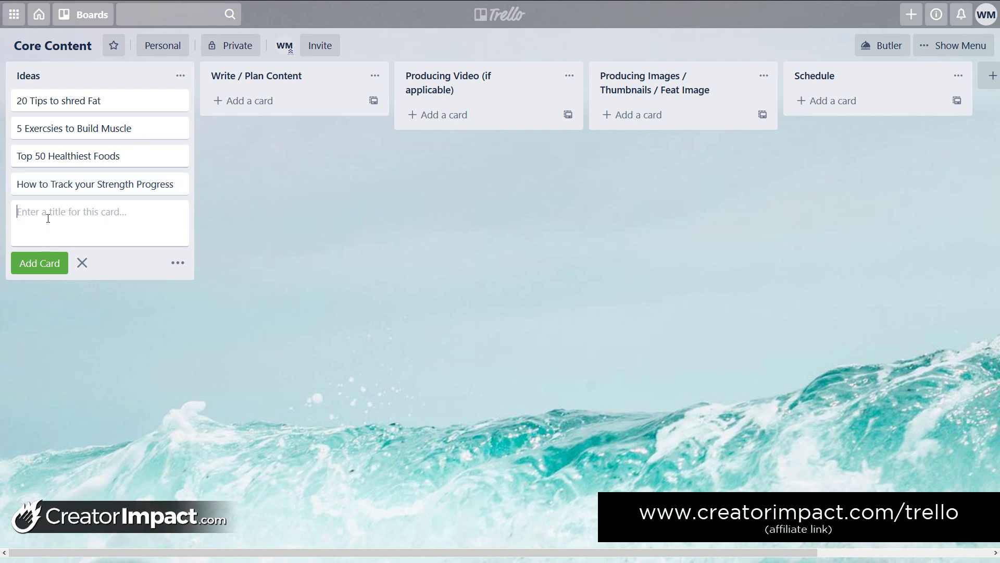
Add the cards "Top Fitness Gurus on YouTube" and "Best forms of Cardio for Weightloss" to the Ideas list
text(Top Fitness Gurus on YouTube)
key(Return)
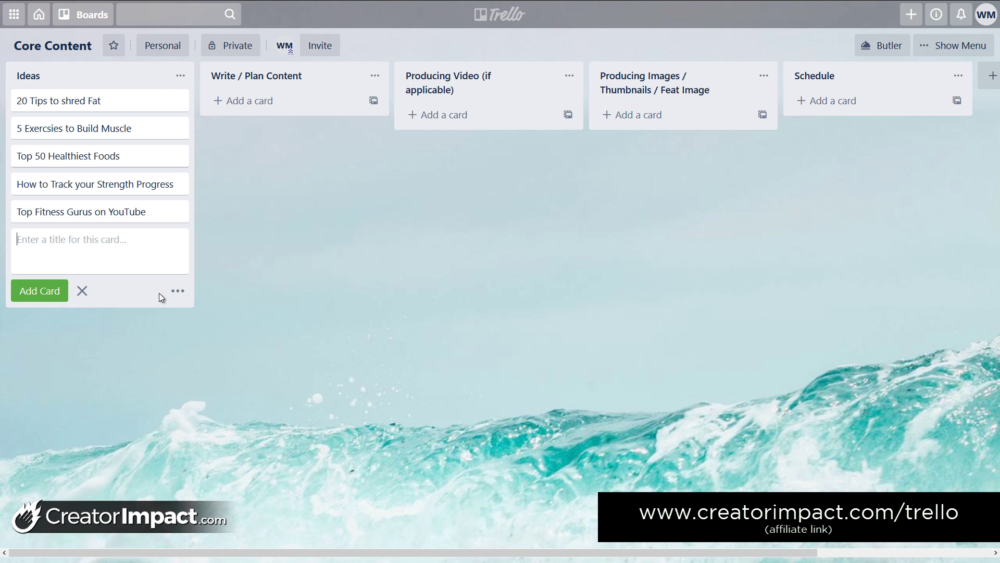
text(Best forms o)
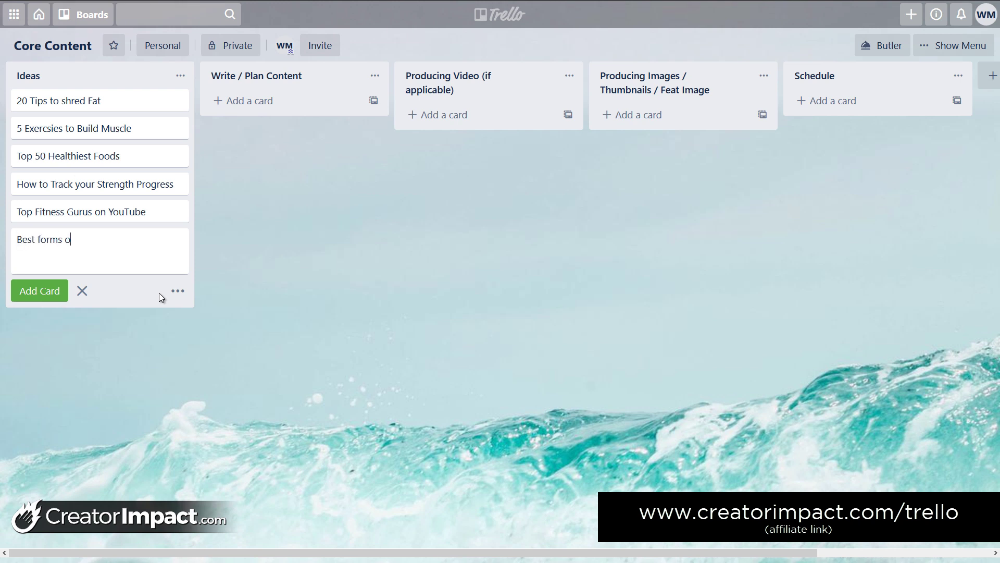
text(f Cardio for Weightloss)
key(Return)
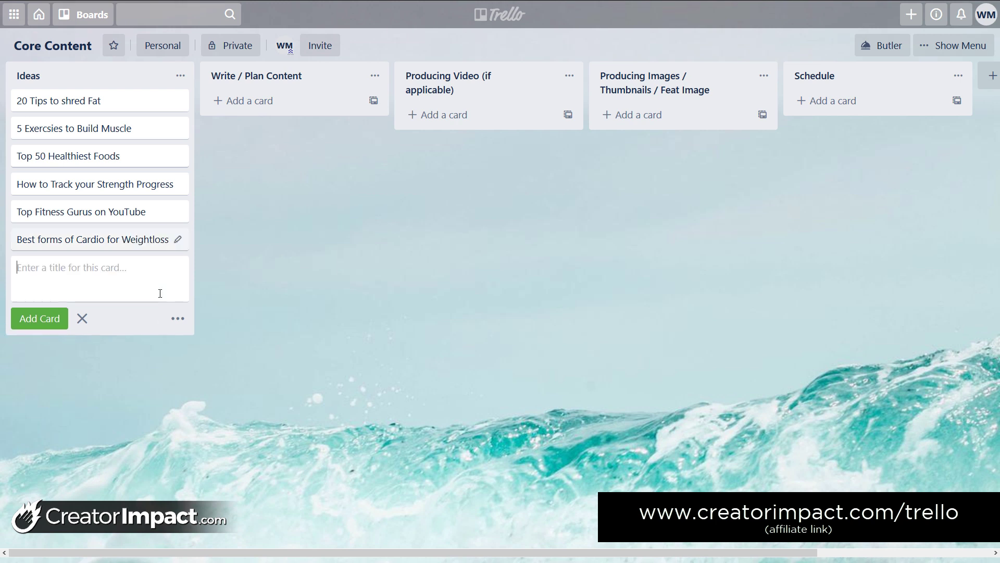
Add a last card titled "The Funnest ways to Keep Fit" to the Ideas list and finish adding cards
text(The Funnest way)
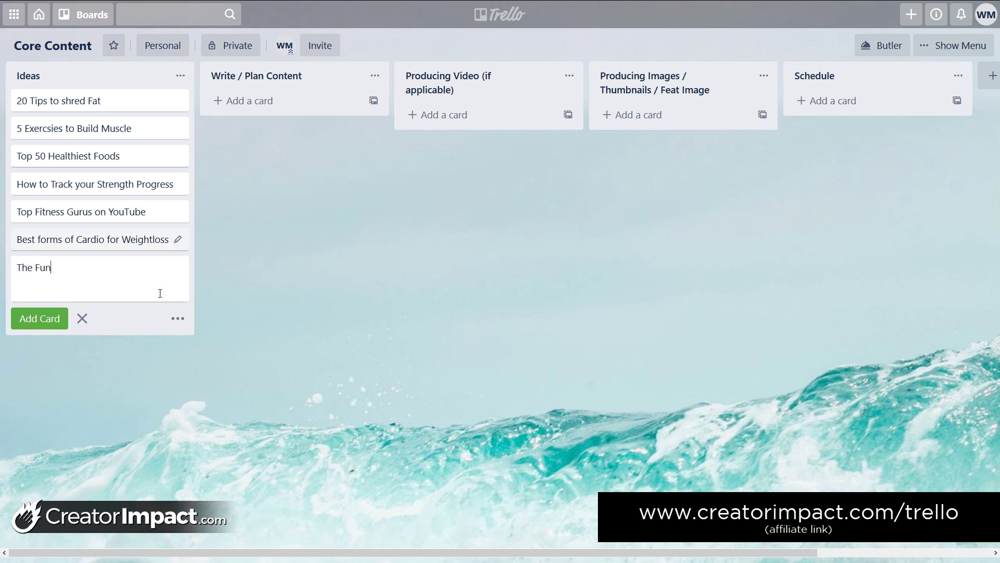
text(s to Keep Fit)
key(Return)
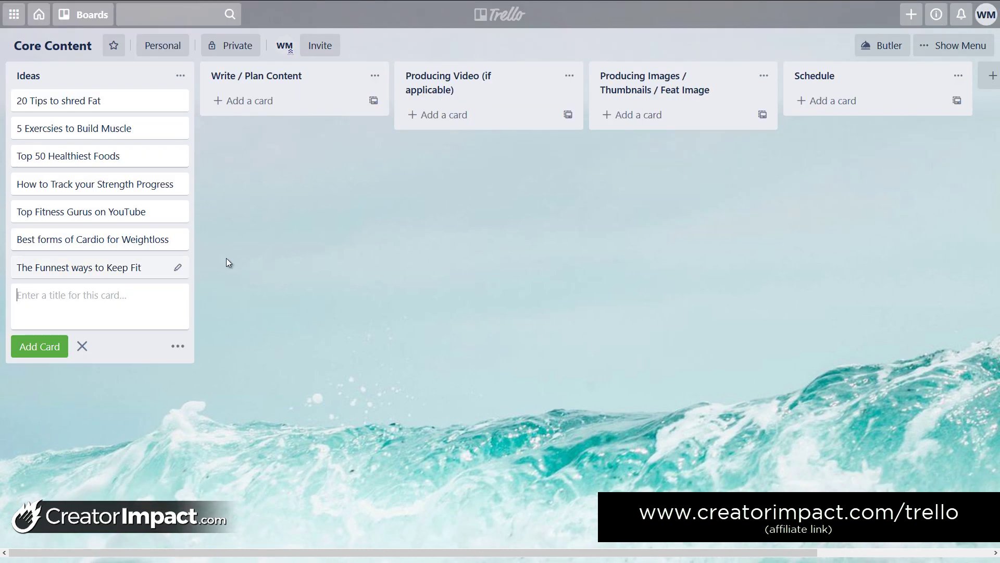
click(266, 313)
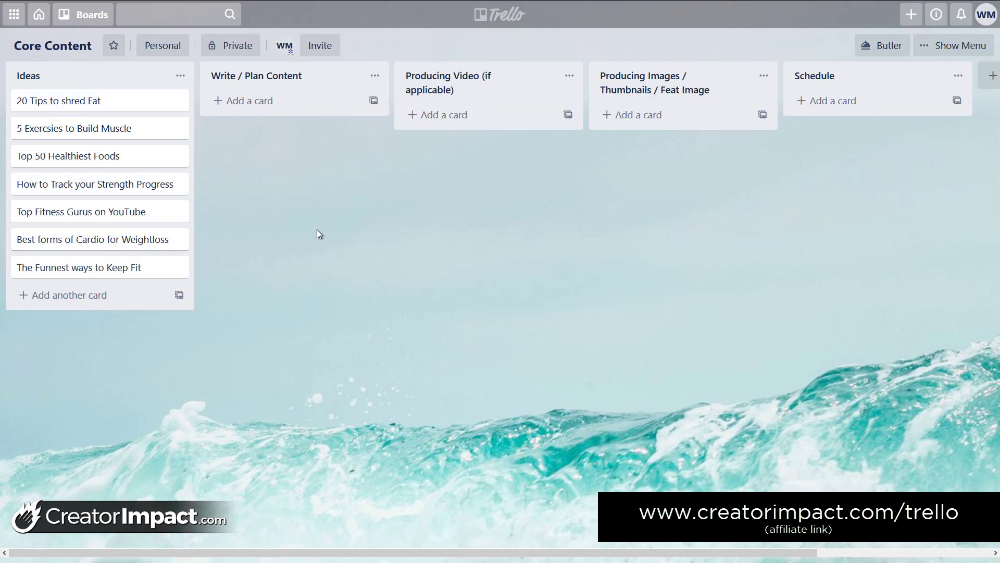
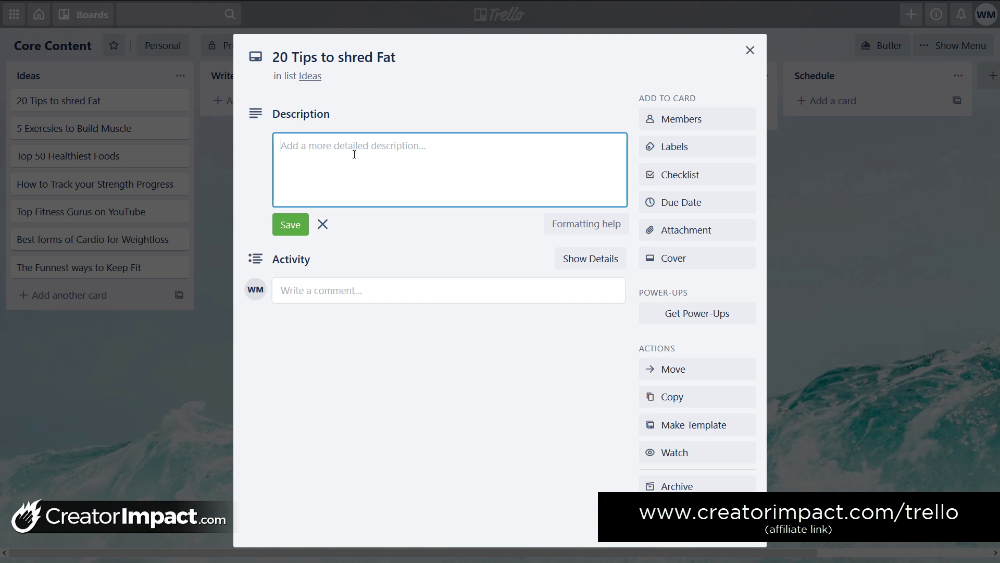
Give the "20 Tips to shred Fat" card a description with the bullets "Eat Healthy" and "Perform Cardio" and save it
text(- Eat)
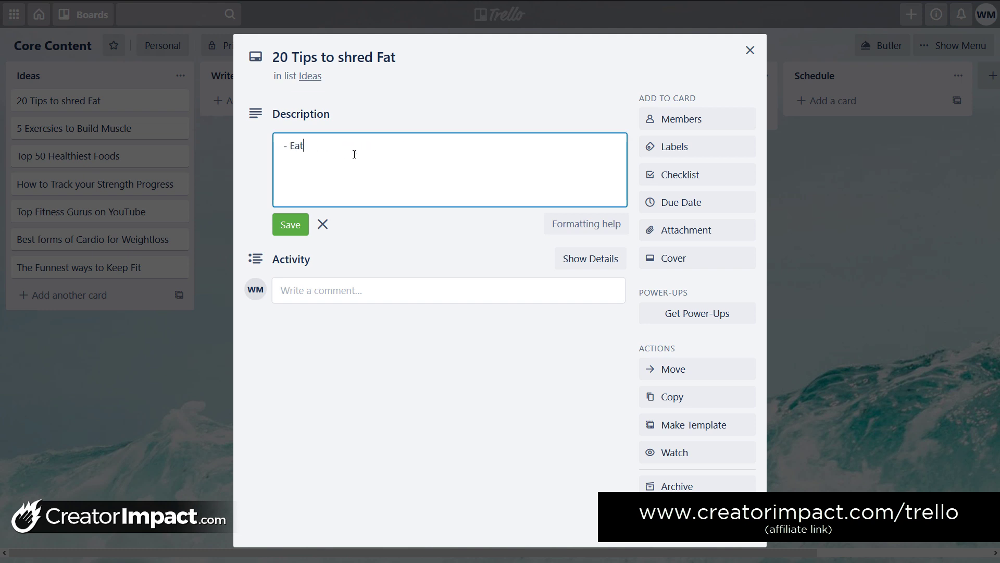
text( Healthy)
key(Return)
text(- Perform Cardio)
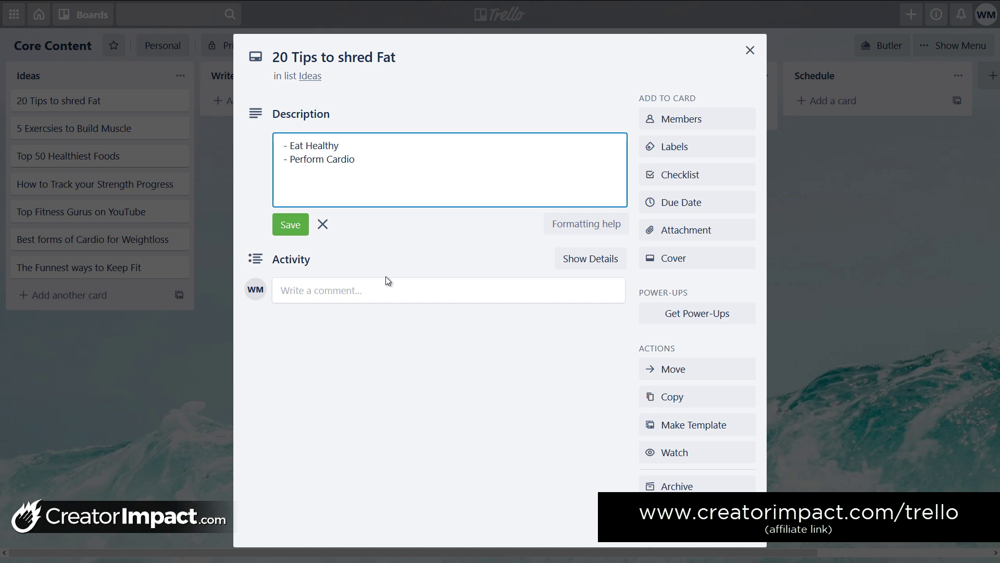
click(284, 229)
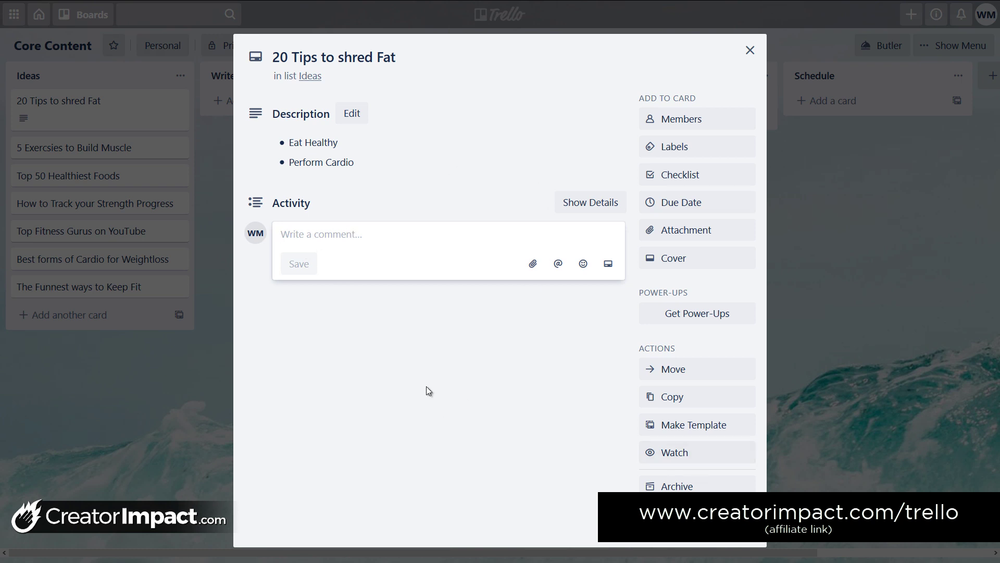
click(334, 340)
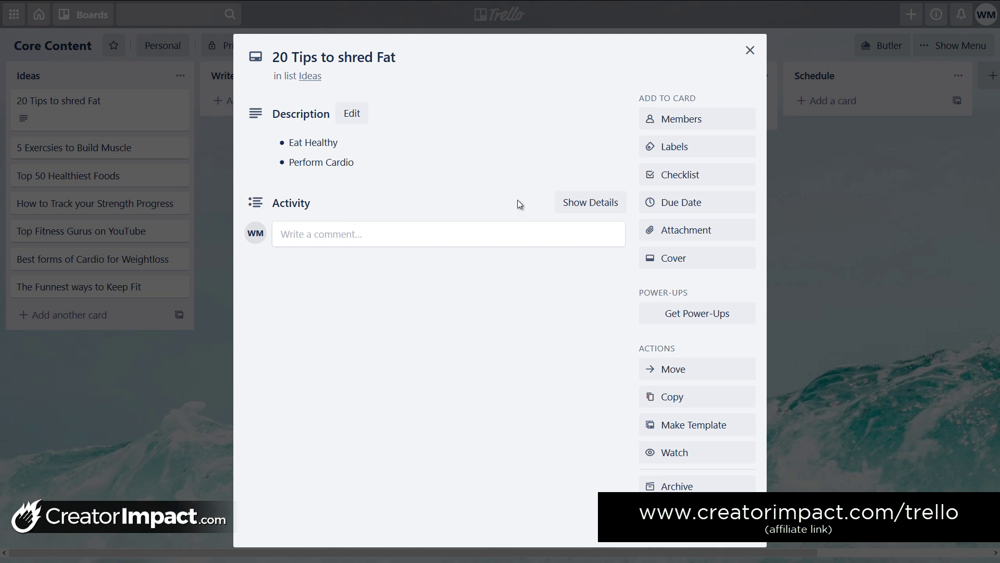
Name the blue label "Blog Poat" and apply it to the "20 Tips to shred Fat" card
click(682, 151)
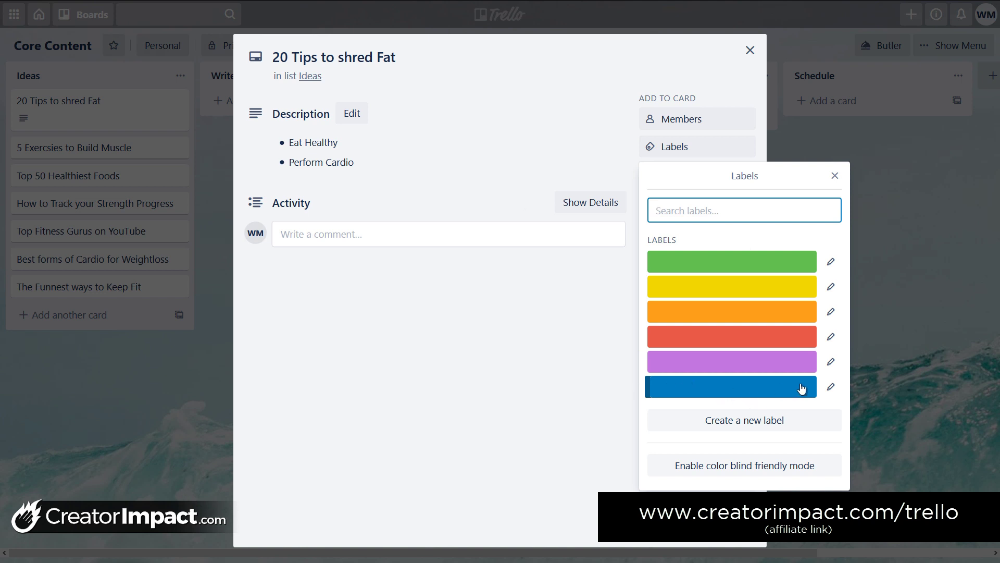
click(831, 386)
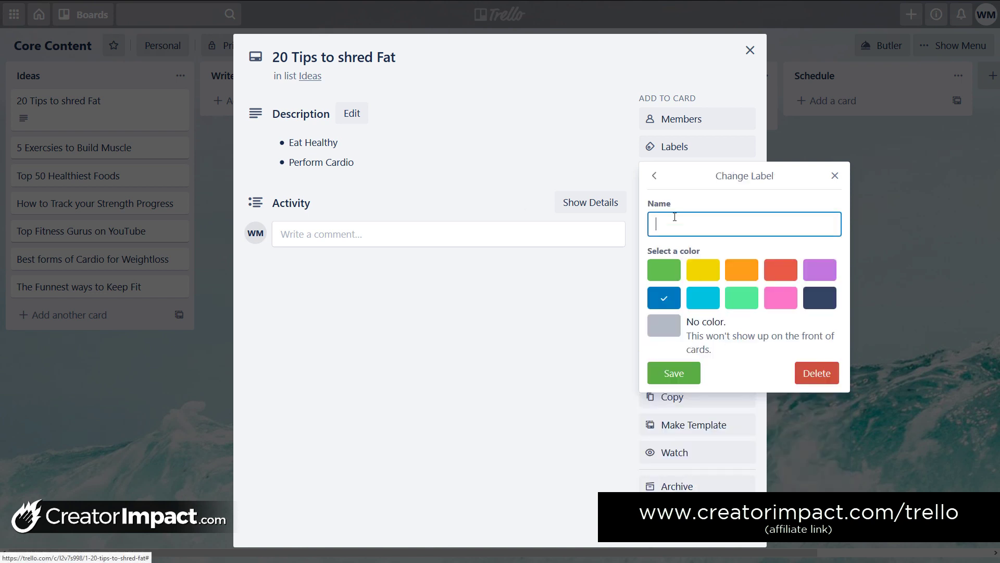
text(Blog Poat)
key(Return)
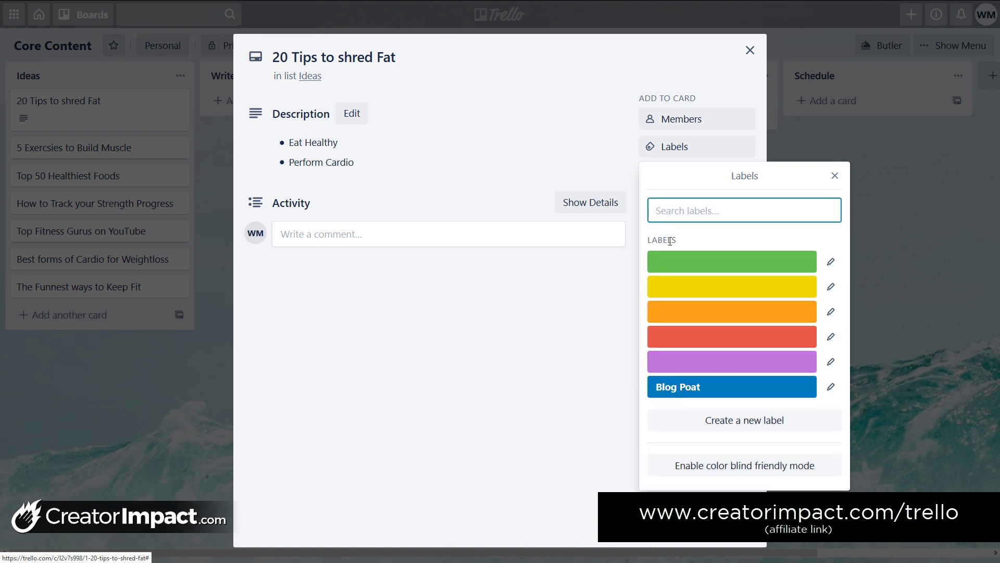
click(701, 386)
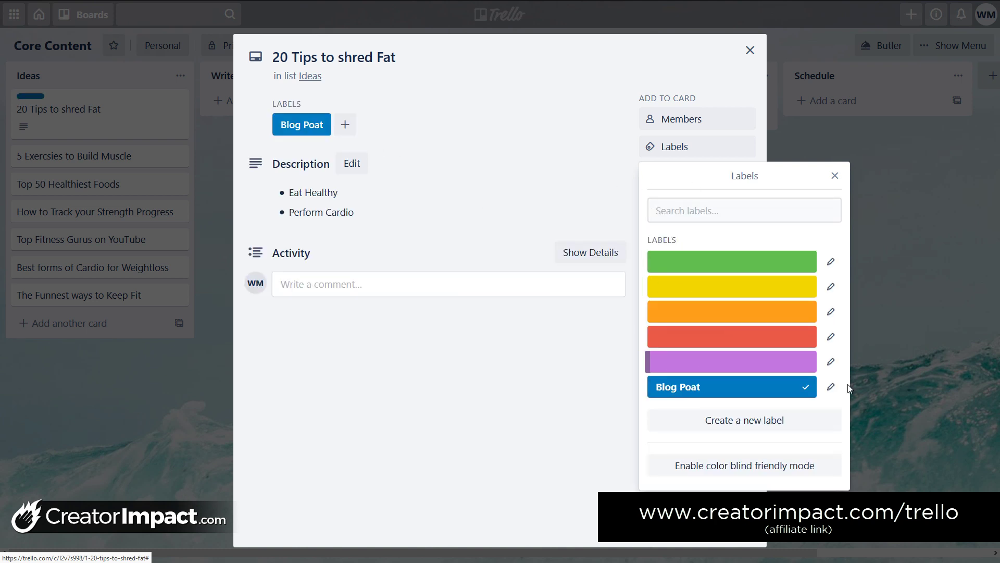
Correct the blue label's name to "Blog Post" and close the label editor
click(831, 387)
click(692, 225)
key(BackSpace)
click(672, 373)
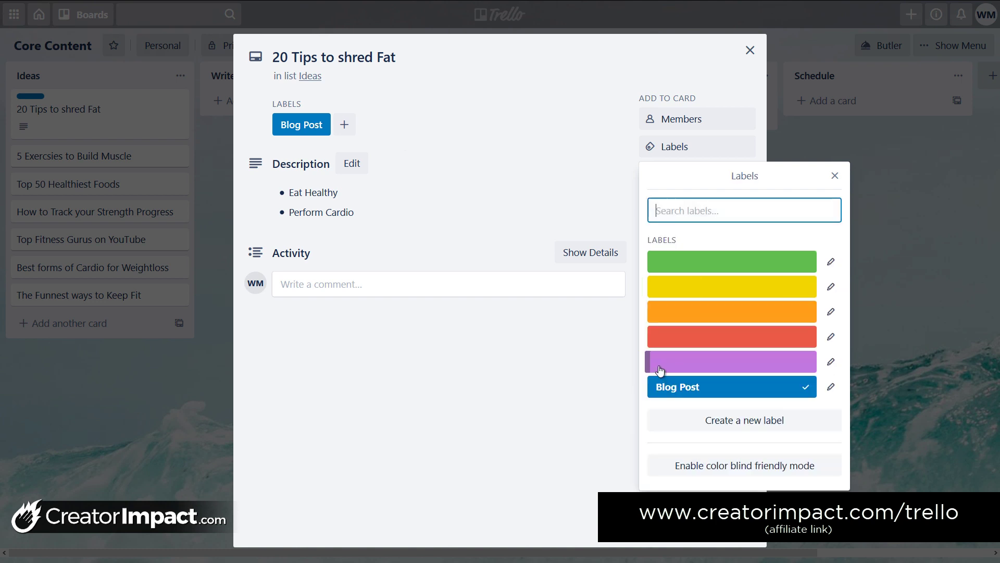
click(458, 476)
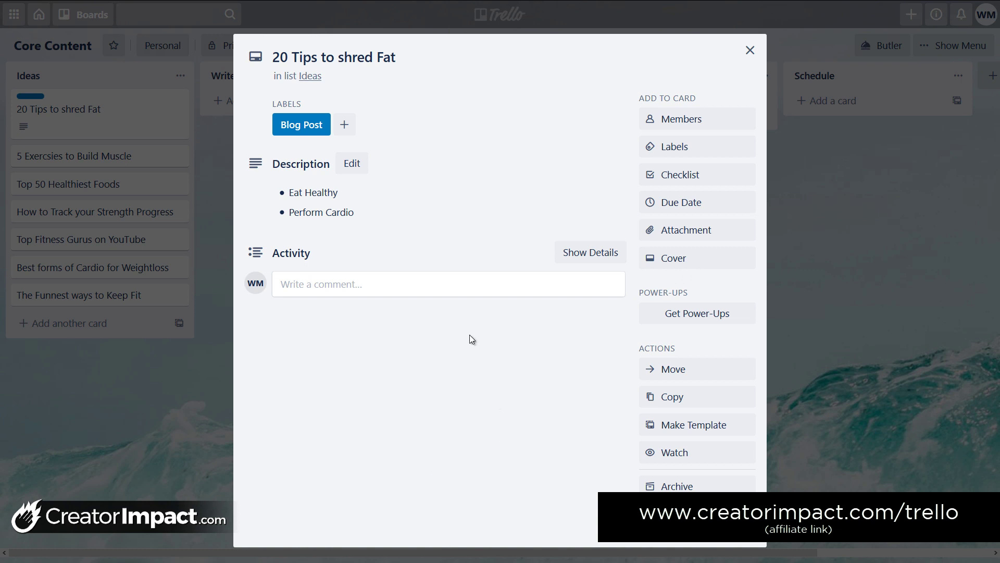
Set the card's due date to 4/24/2020, save it, and close the card
click(684, 207)
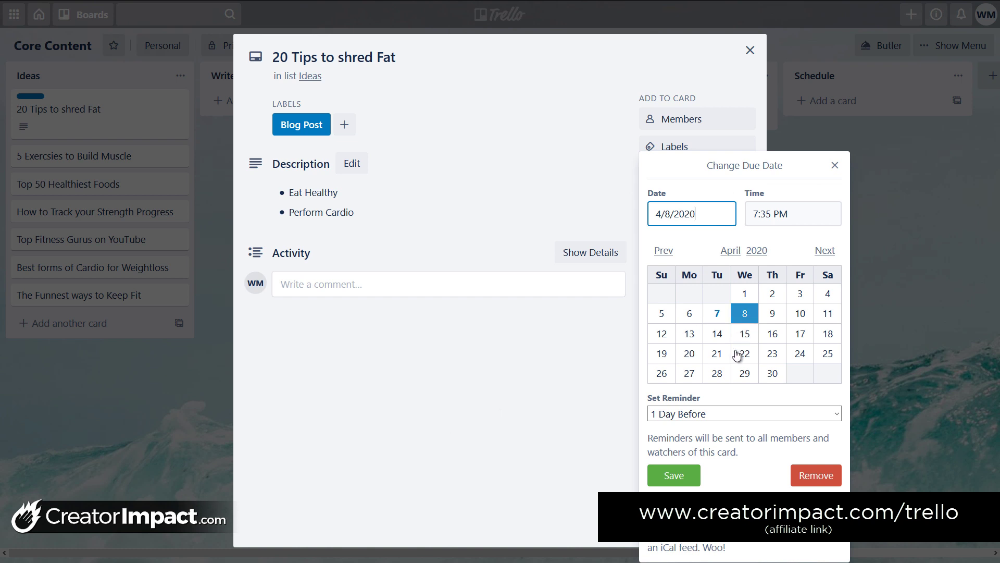
click(803, 356)
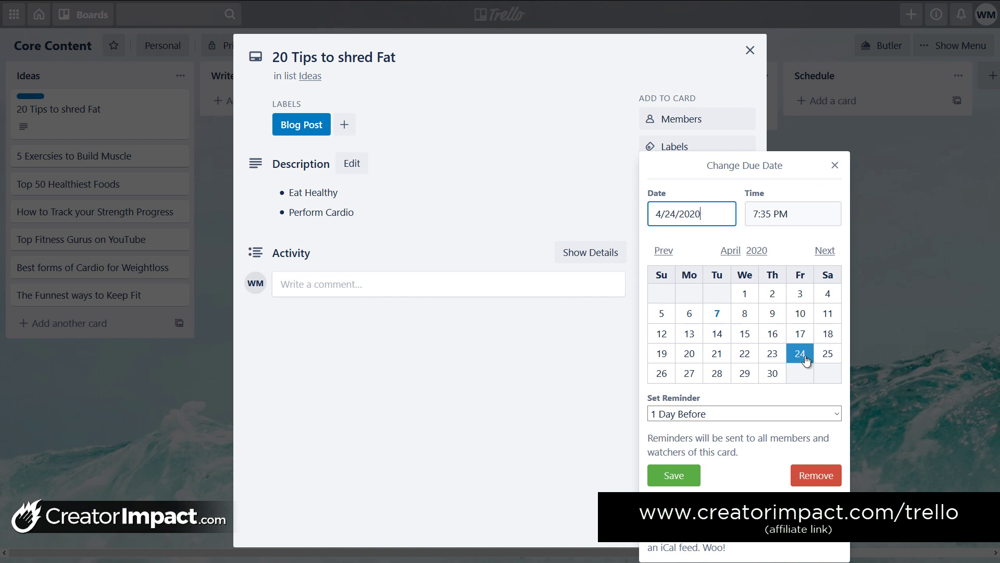
click(683, 477)
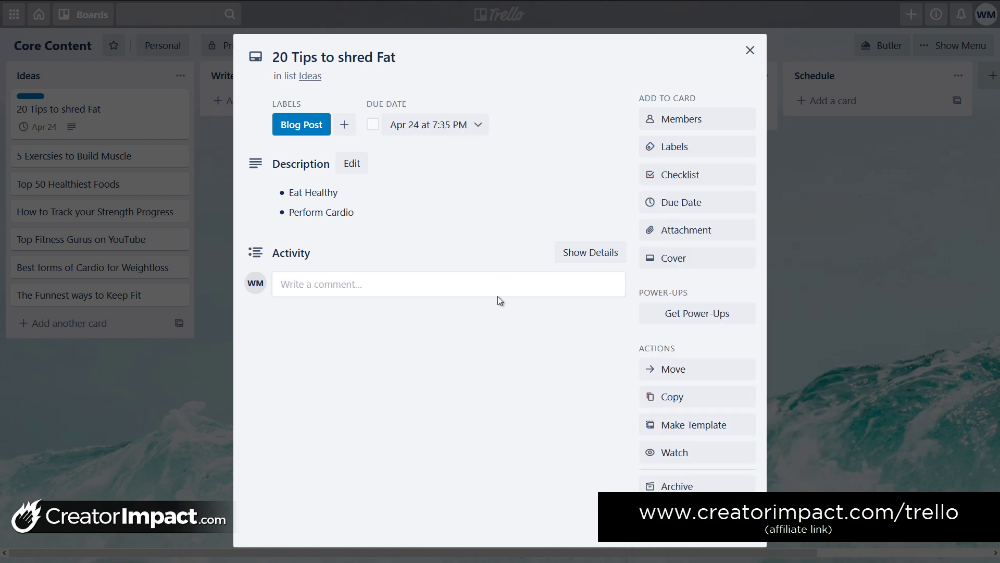
click(751, 51)
Move the "20 Tips to shred Fat" card through Write / Plan Content and Producing Images / Thumbnails / Feat Image into the Schedule list
drag(88, 115, 382, 121)
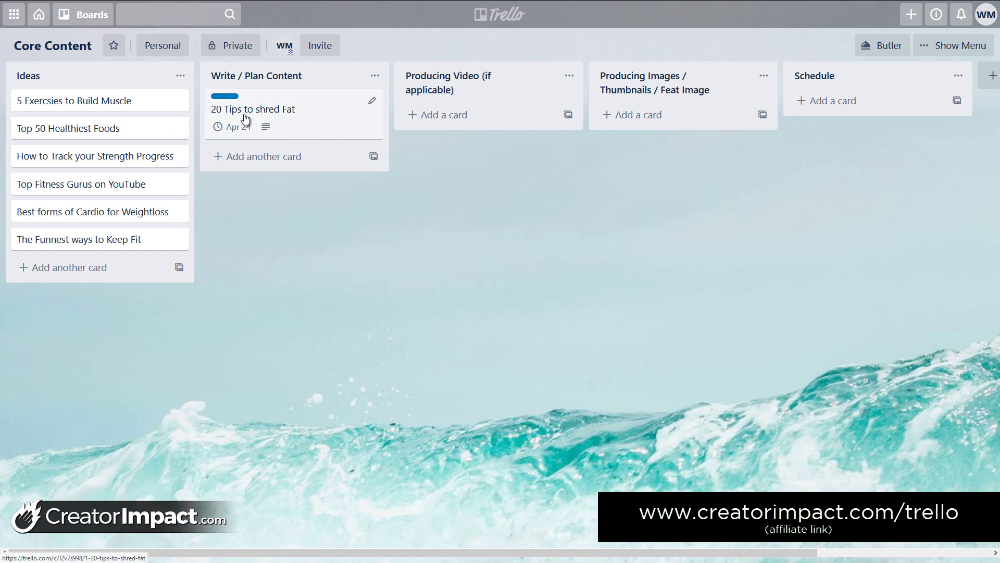
drag(290, 105, 636, 122)
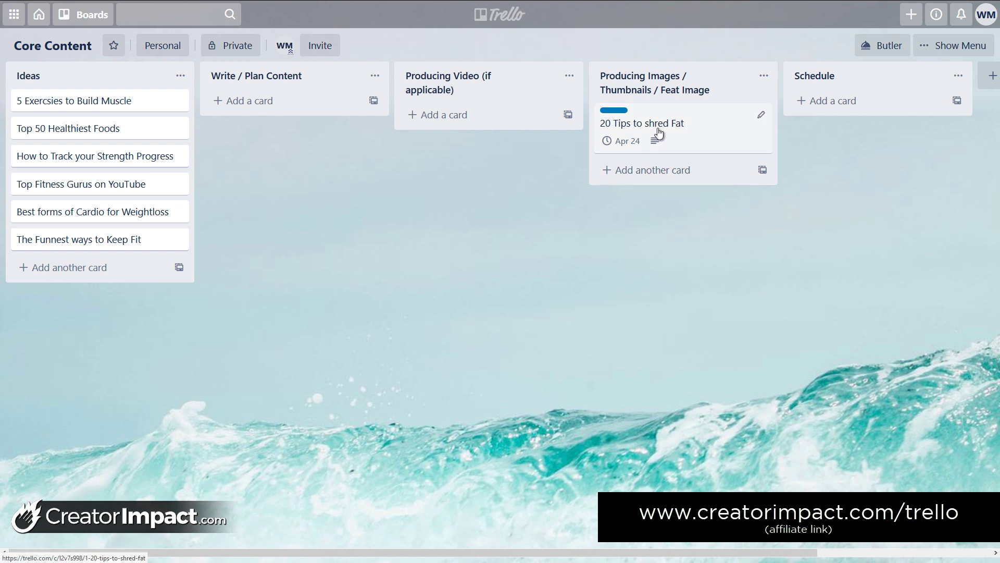
drag(658, 135, 759, 125)
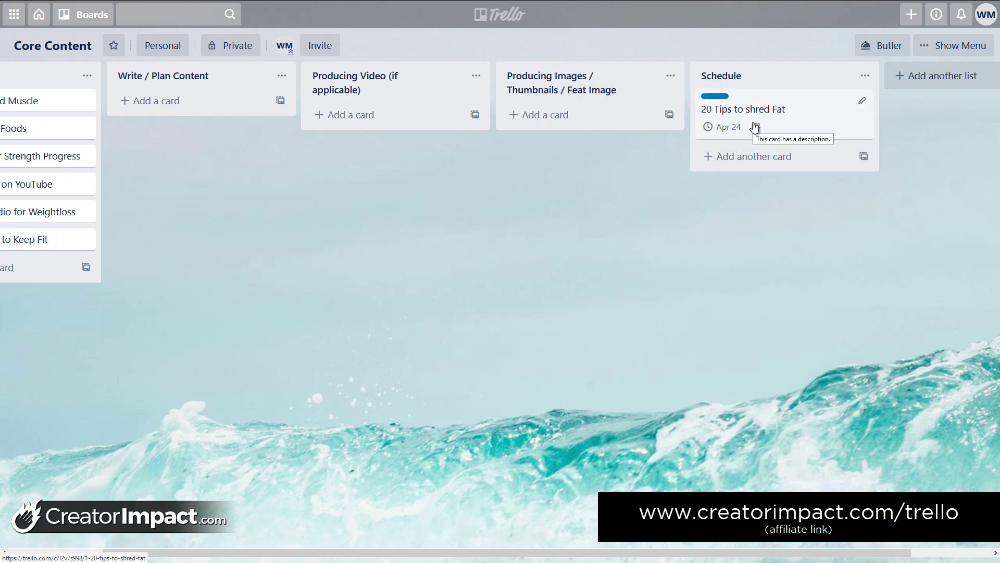
key(e)
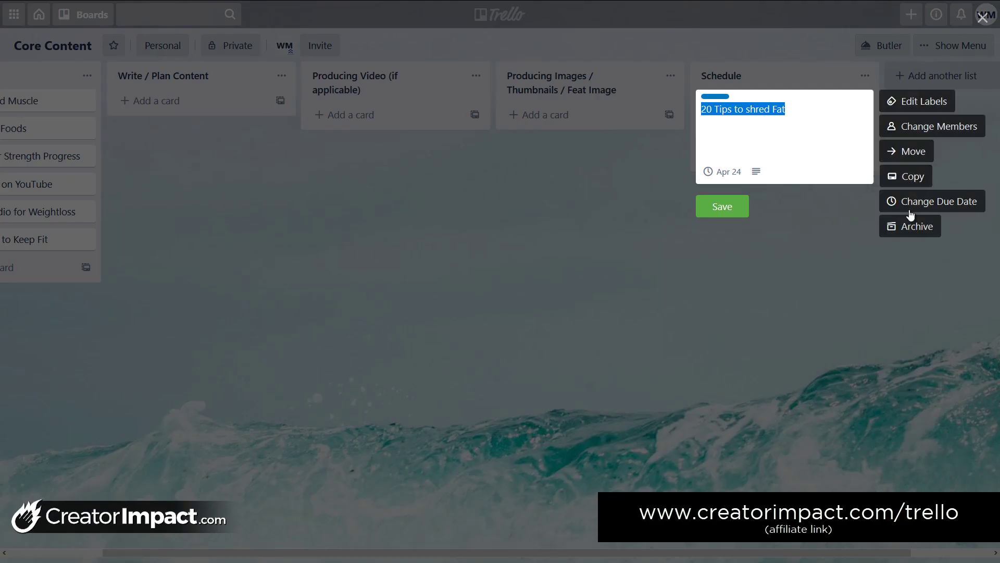
click(743, 250)
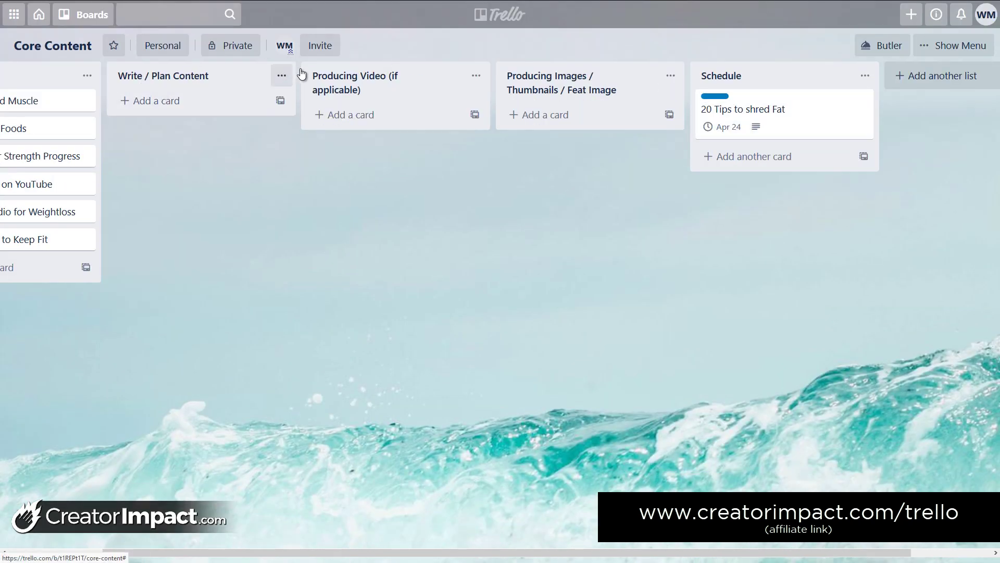
Move the "20 Tips to shred Fat" card into the Write / Plan Content list
drag(776, 111, 209, 112)
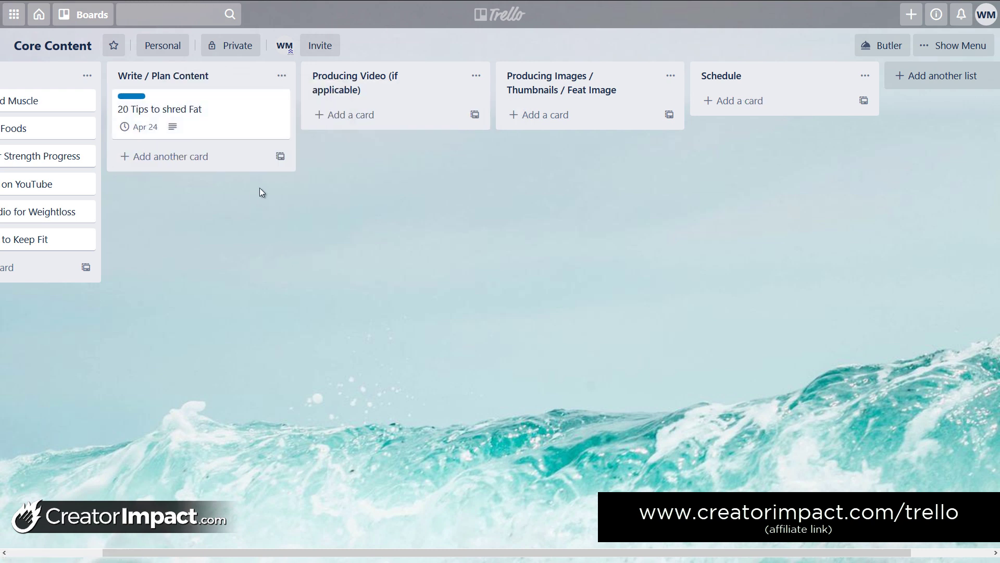
drag(407, 557, 282, 556)
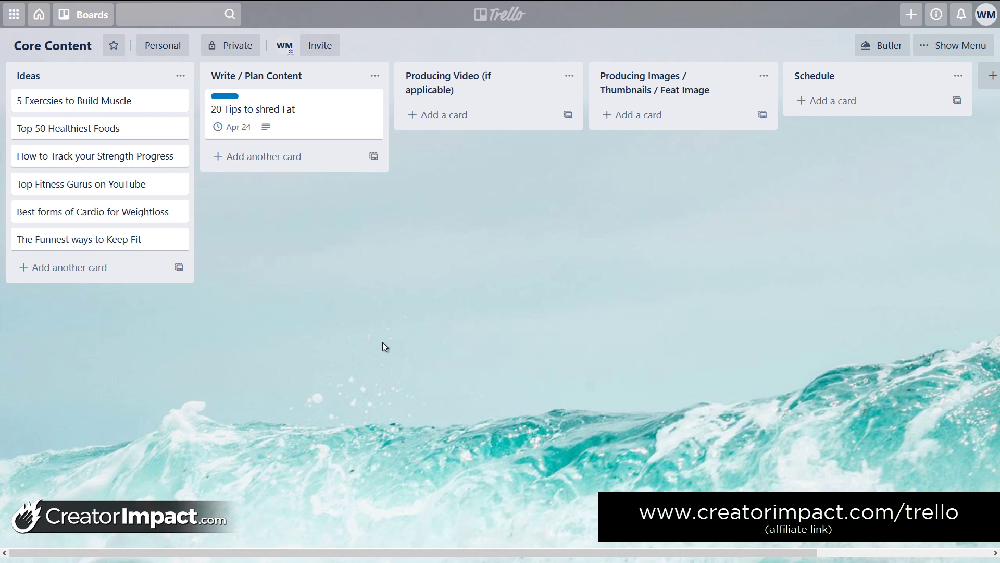
View the About This Board information and return to the main board options
click(964, 47)
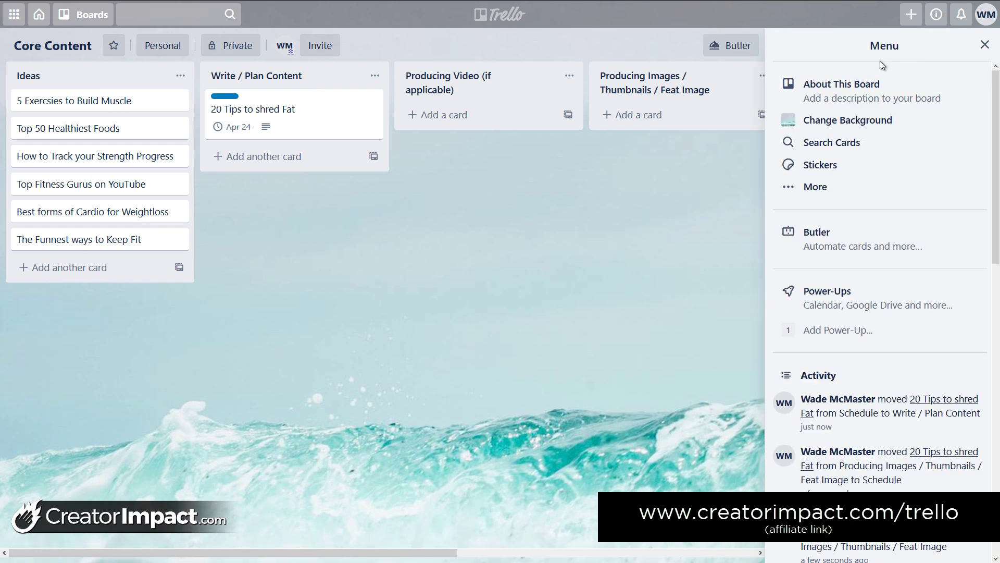
click(814, 94)
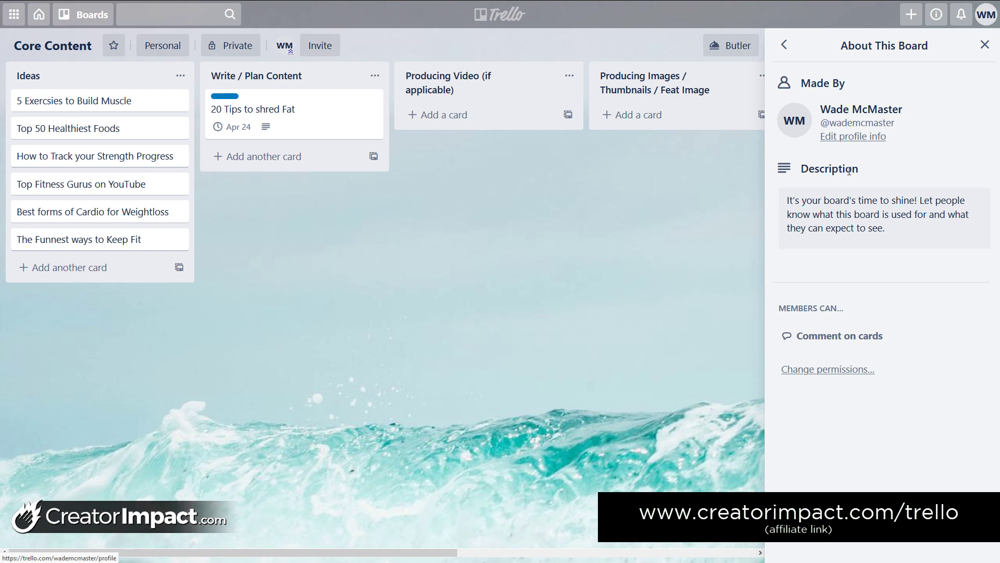
click(984, 44)
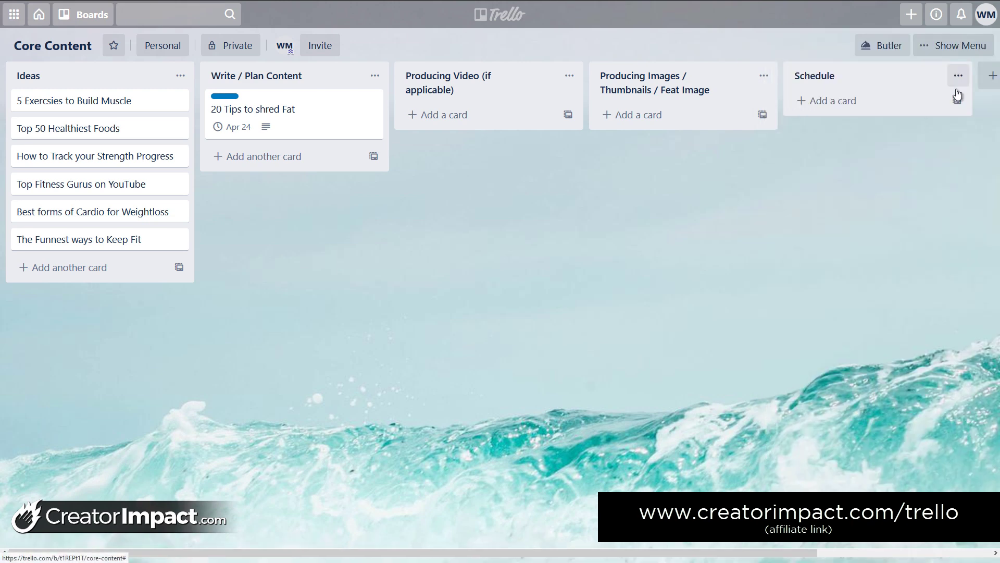
click(961, 47)
click(781, 45)
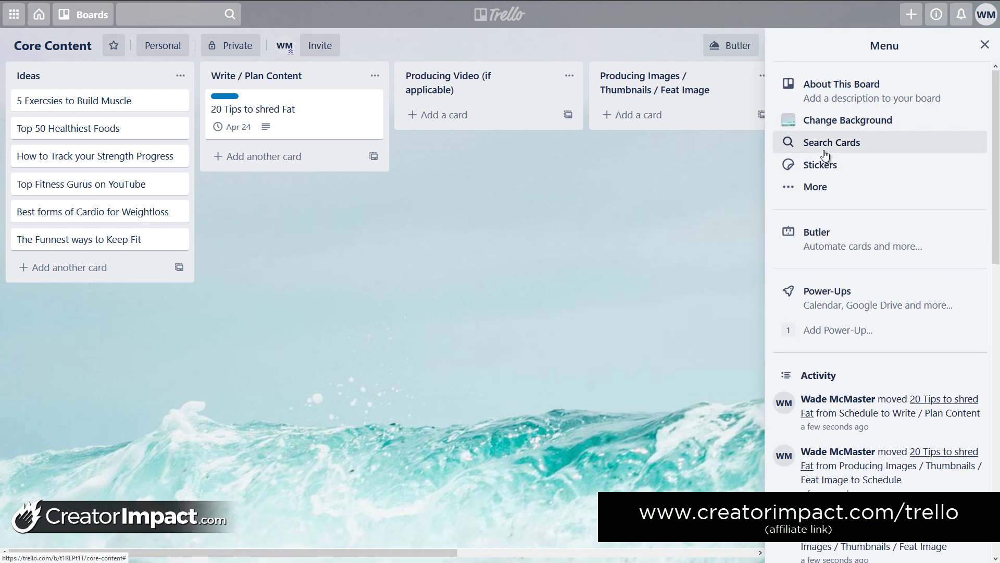
Search the Unsplash background photos for "fitness" and set the black-and-white photo of a woman in a tank top as the board background
click(829, 121)
click(832, 119)
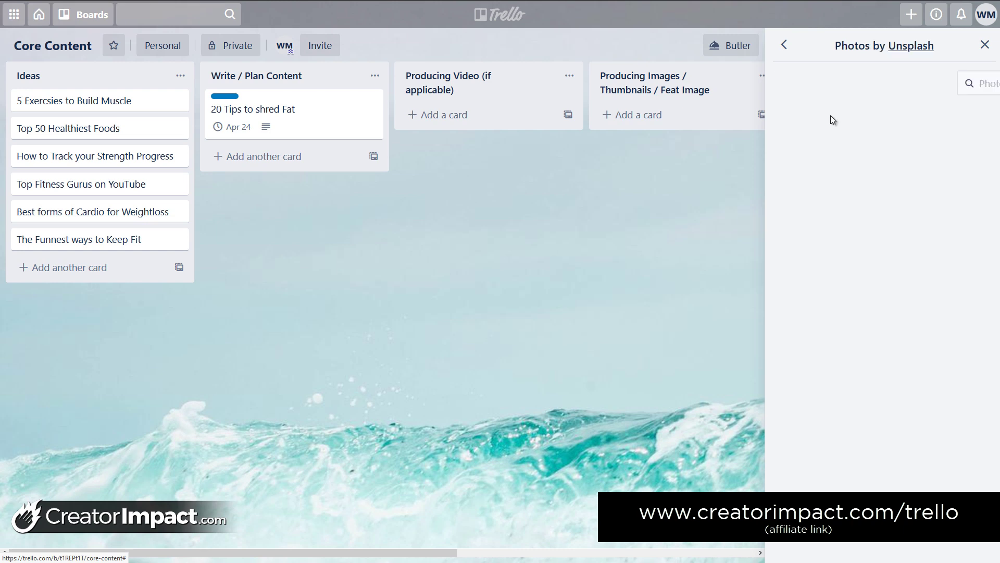
scroll(819, 327, down, 2)
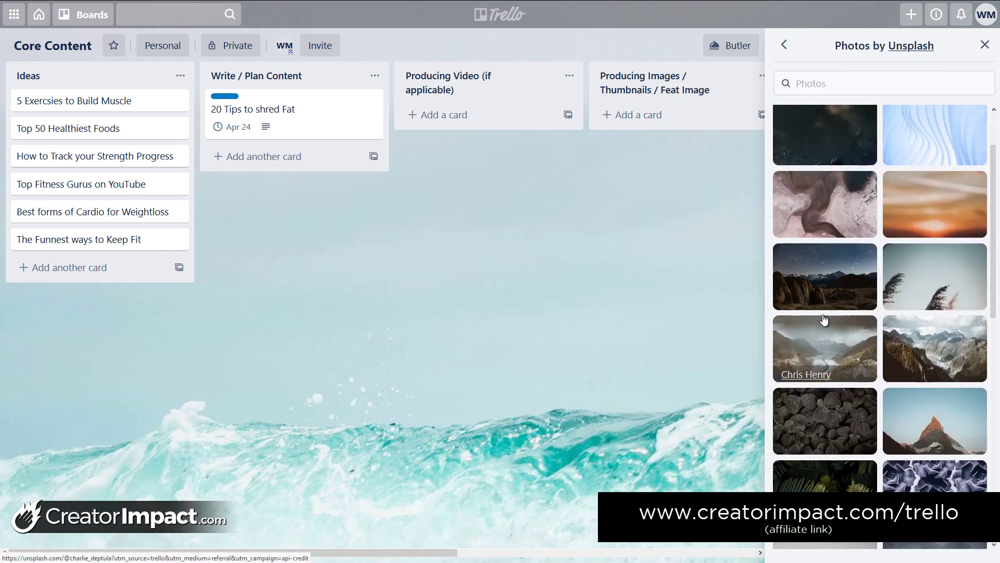
click(857, 81)
text(fitness)
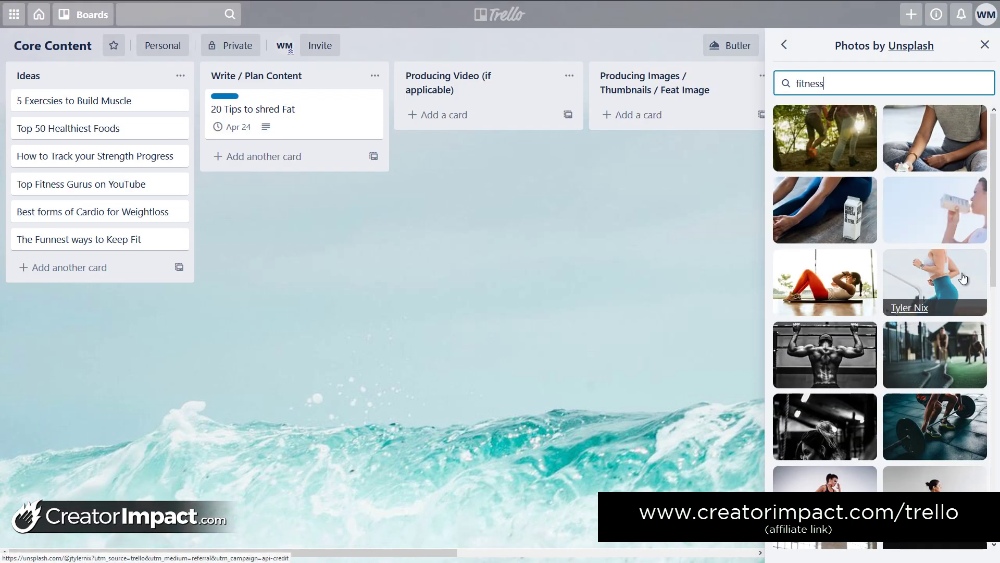
scroll(965, 288, down, 1)
click(816, 397)
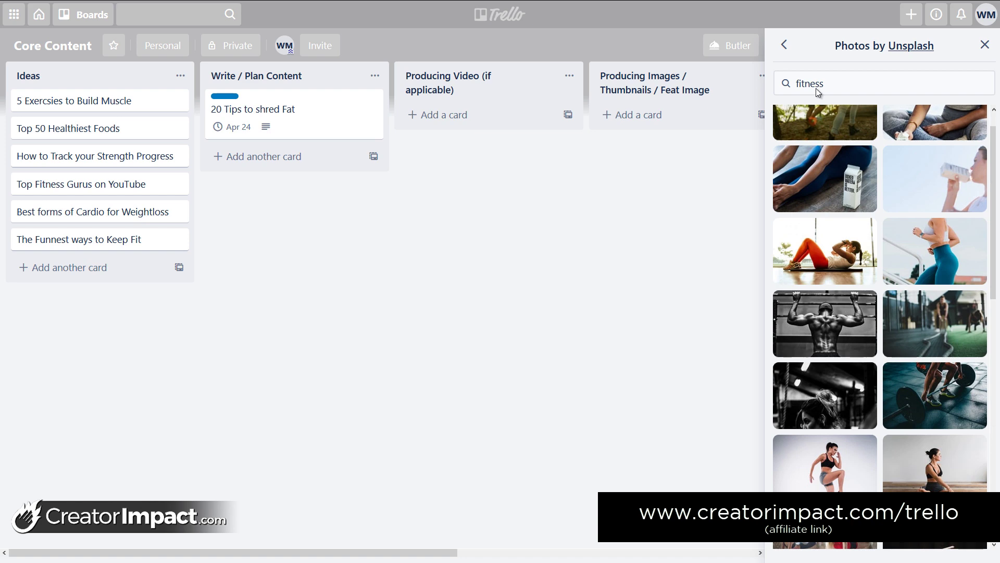
Change the board background to the green photo with white painted running figures from the fitness results
scroll(844, 260, down, 2)
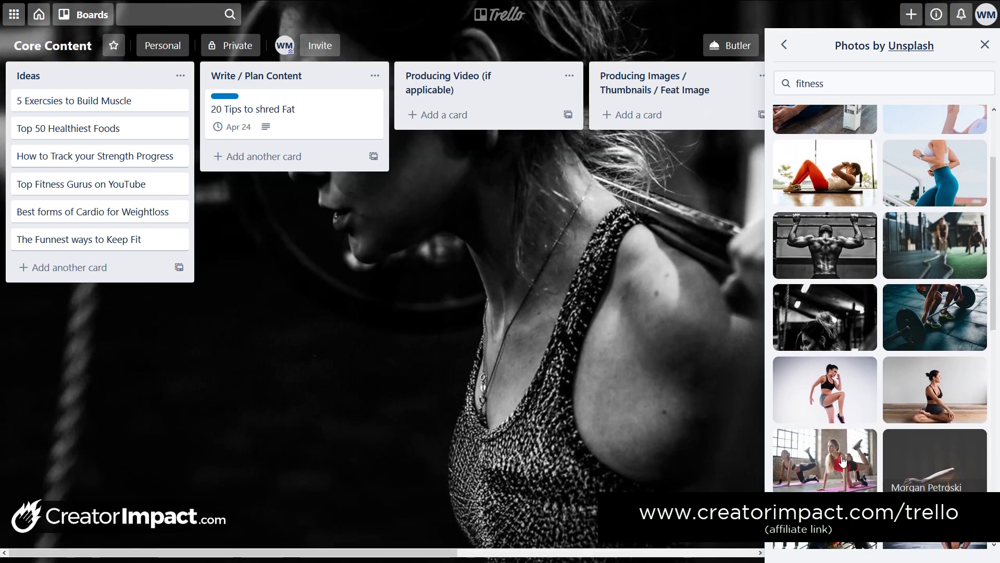
scroll(851, 455, down, 3)
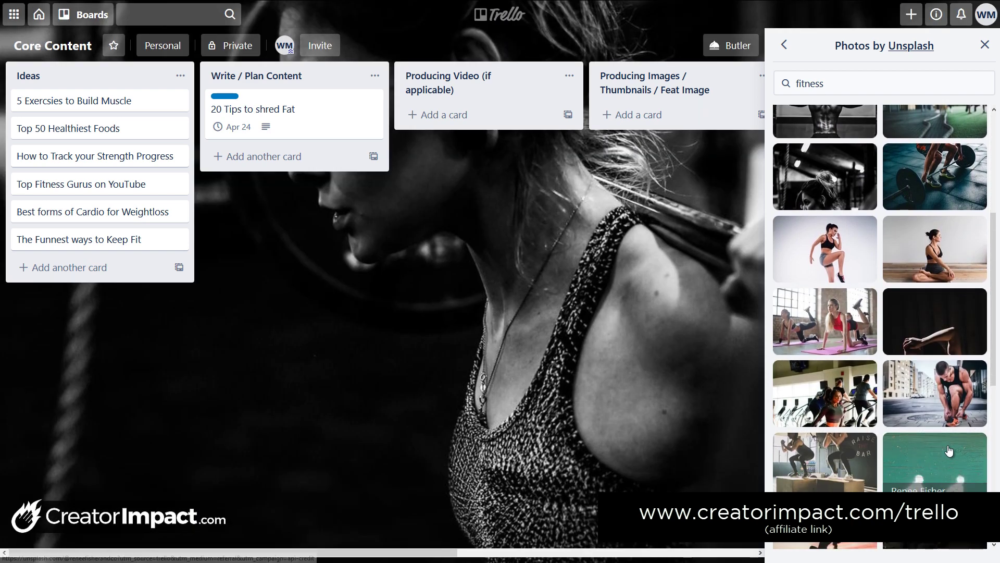
click(940, 442)
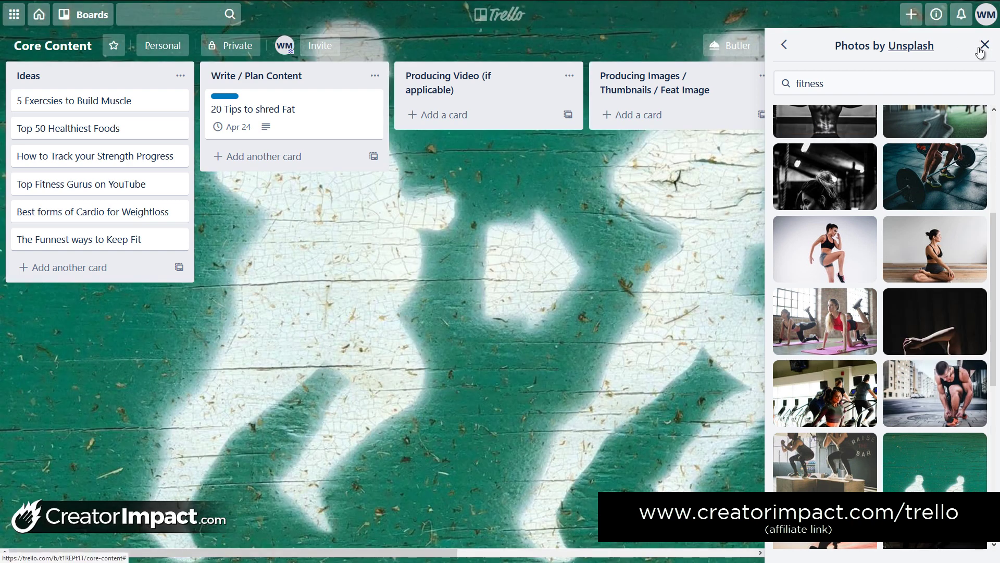
Search the Power-Ups for "calendar", add the Calendar Power-Up to the Core Content board, and return to the board
click(785, 47)
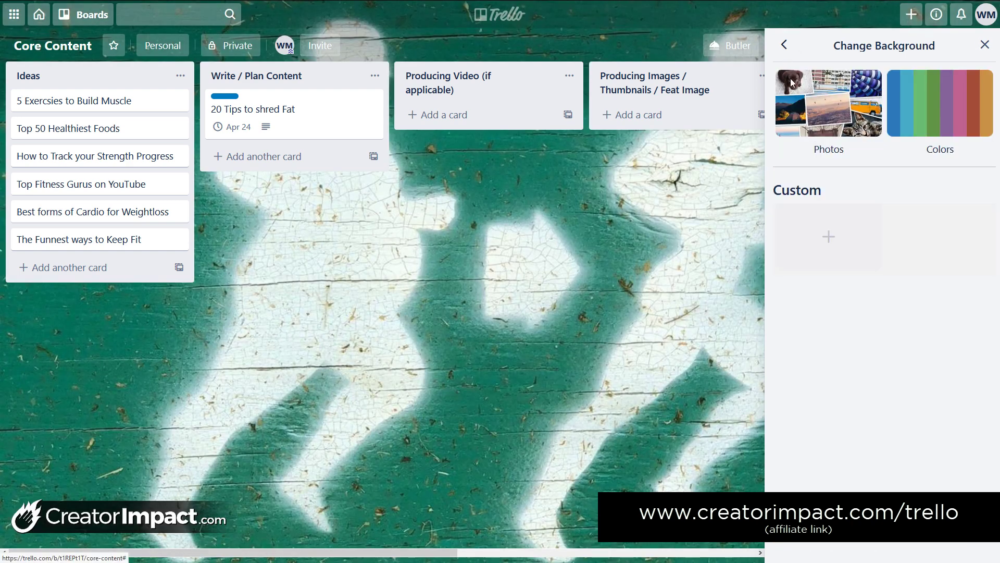
click(784, 46)
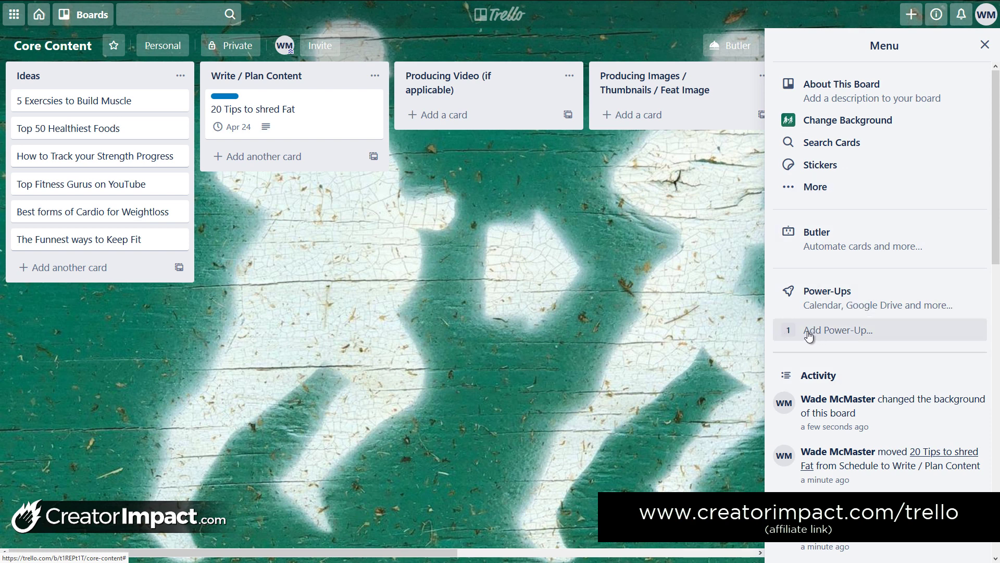
click(843, 332)
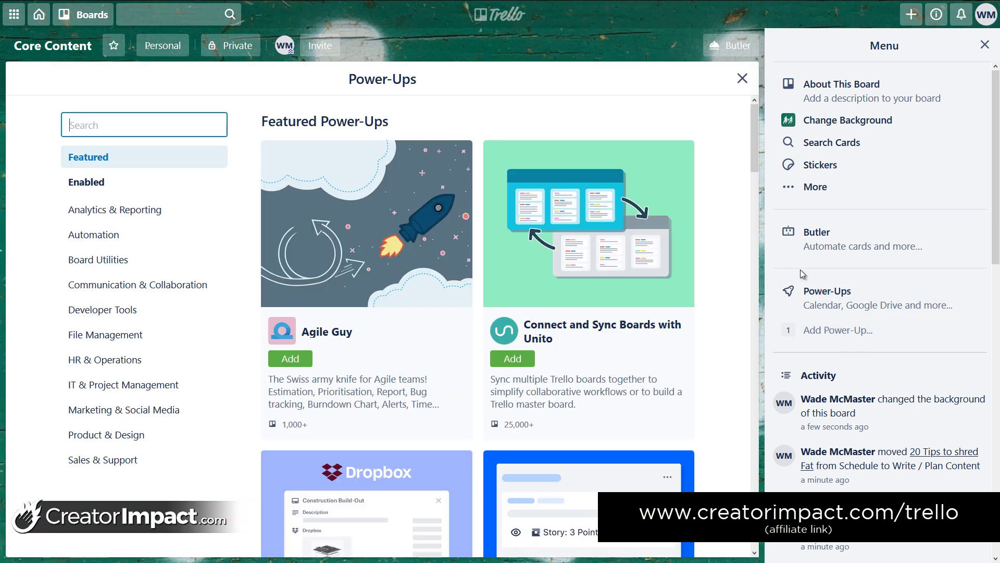
text(calendar)
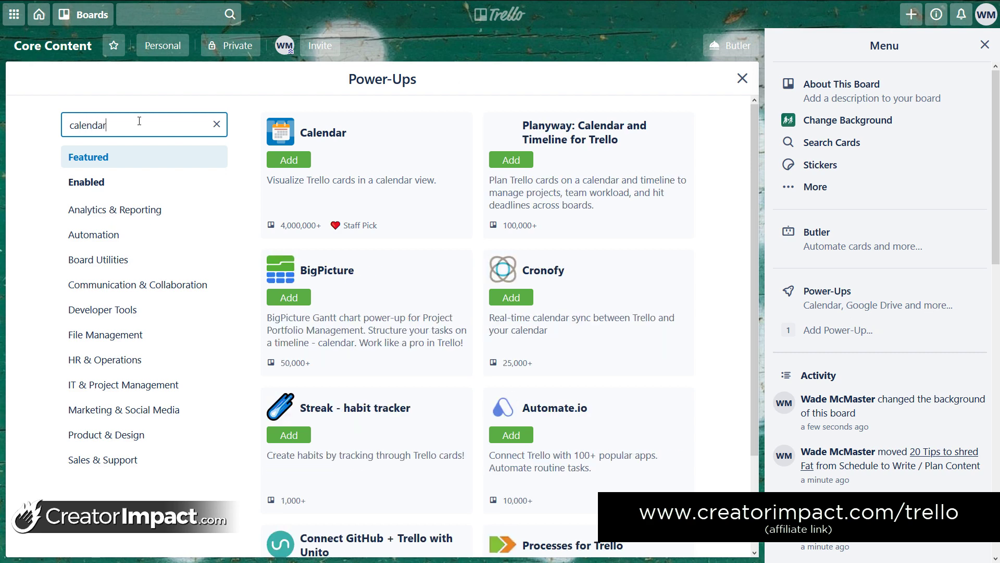
click(297, 164)
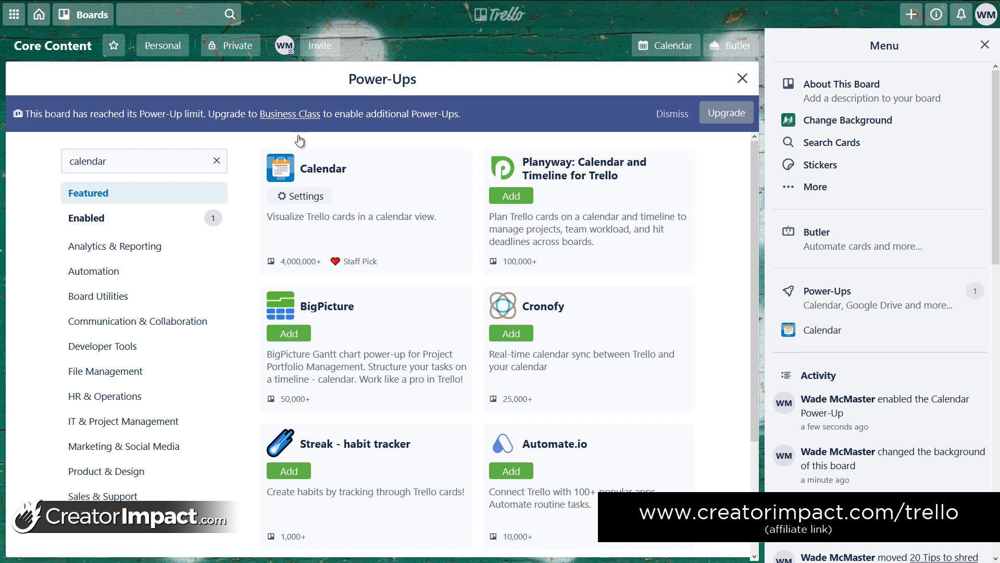
click(674, 115)
click(742, 79)
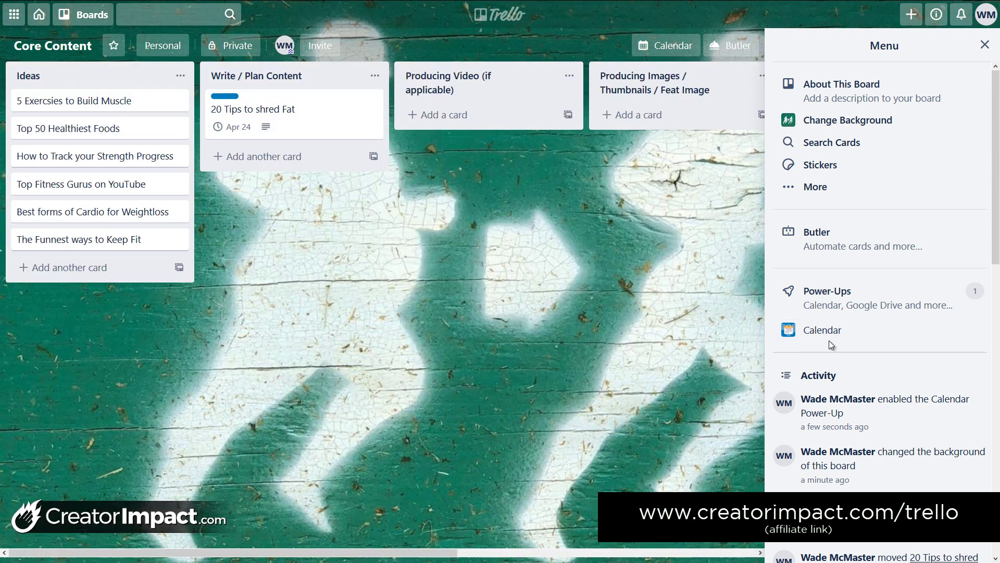
click(985, 45)
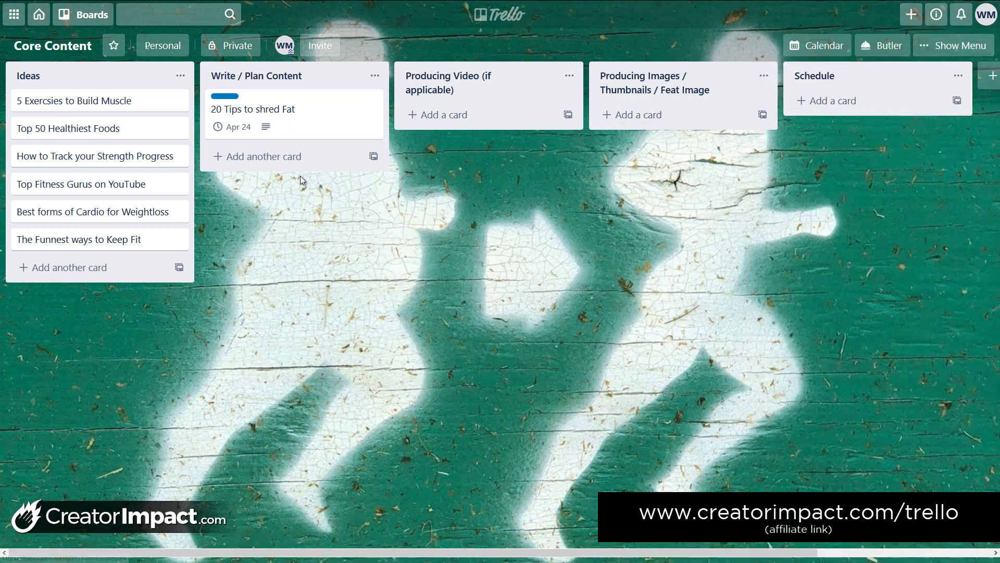
Reschedule the "20 Tips to shred Fat" card to April 17 in the board's monthly calendar
click(826, 50)
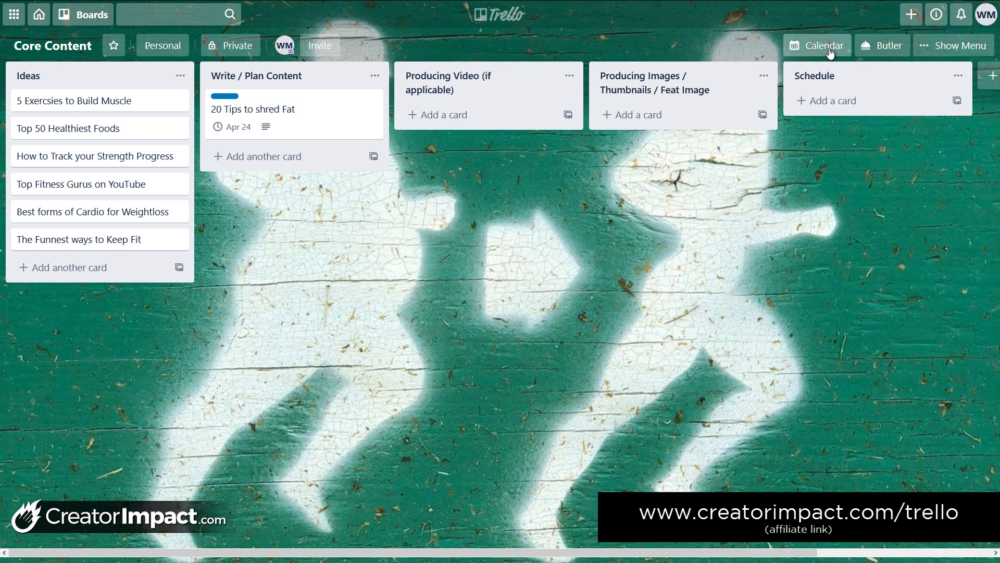
click(830, 50)
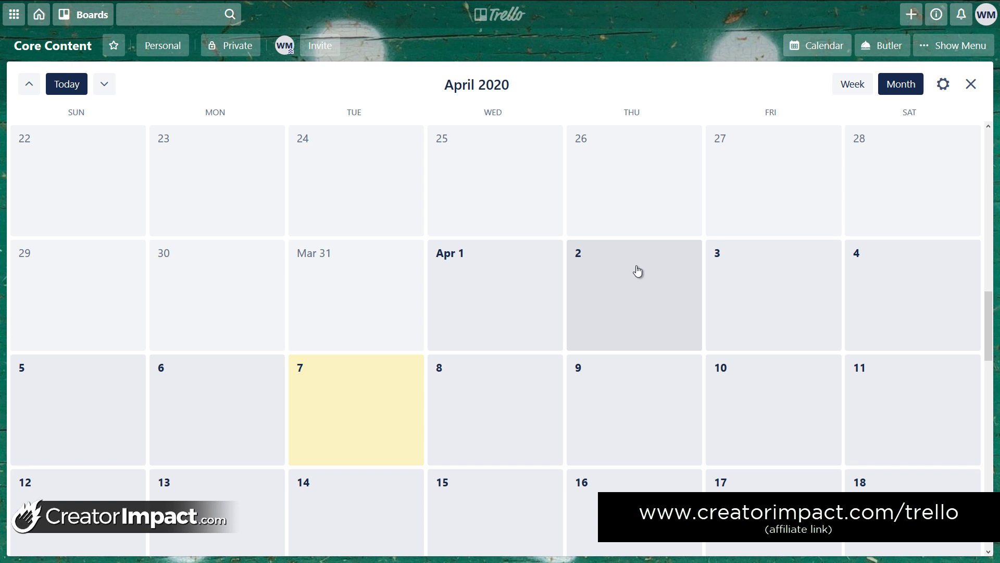
scroll(638, 271, down, 5)
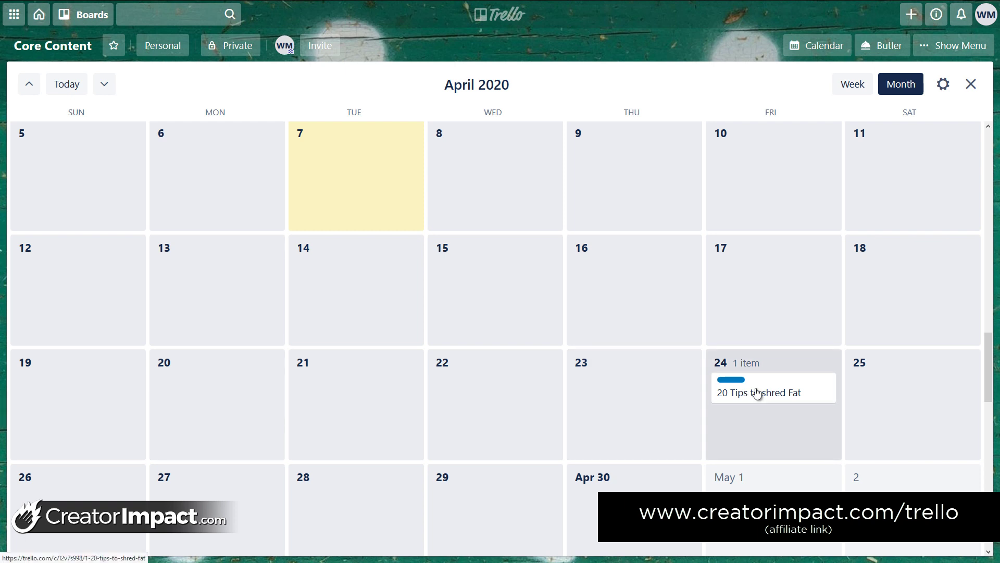
drag(739, 391, 816, 334)
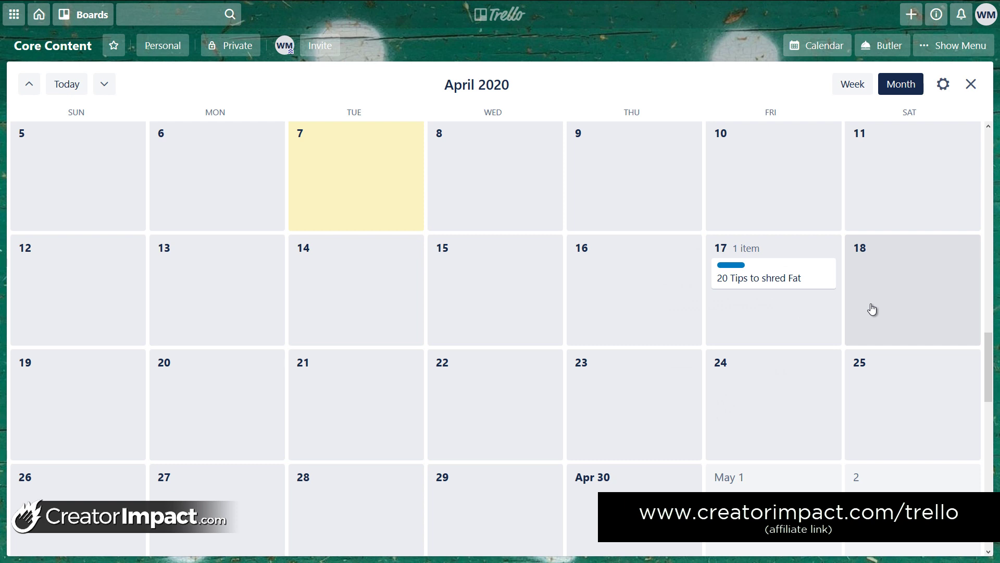
Look at the calendar by week, browse the neighbouring weeks, return to the month view, and close the calendar
click(853, 84)
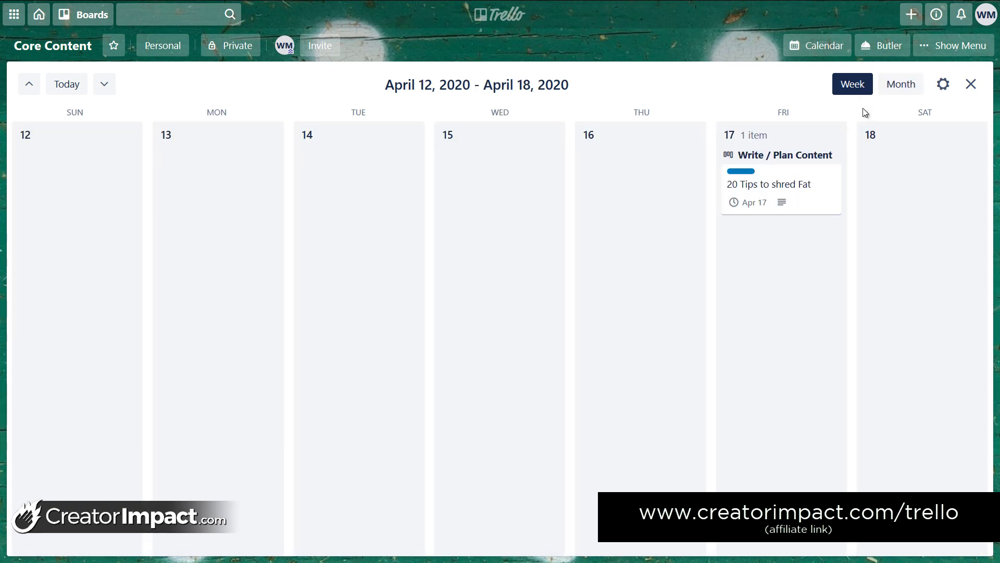
click(105, 85)
click(29, 87)
click(910, 90)
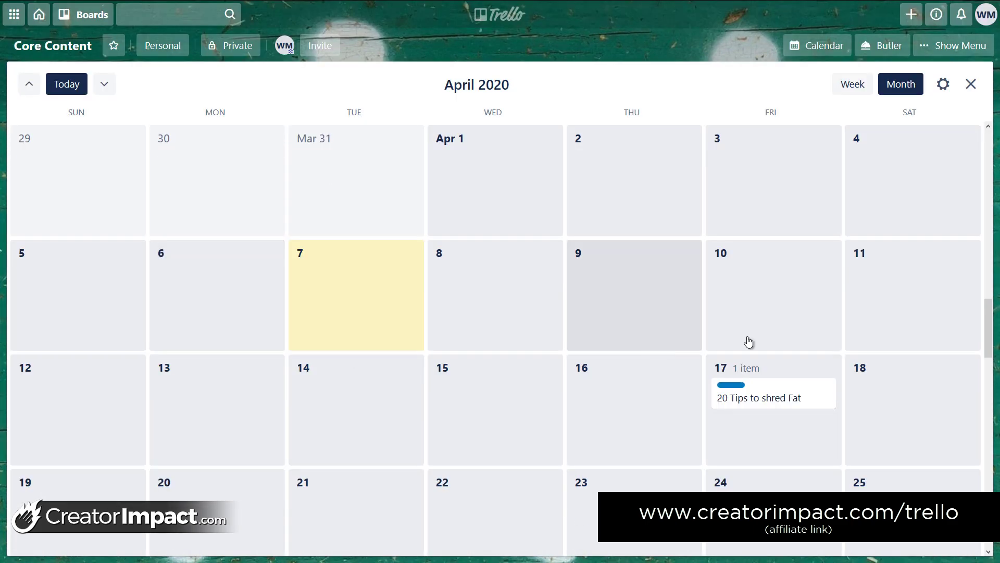
click(972, 85)
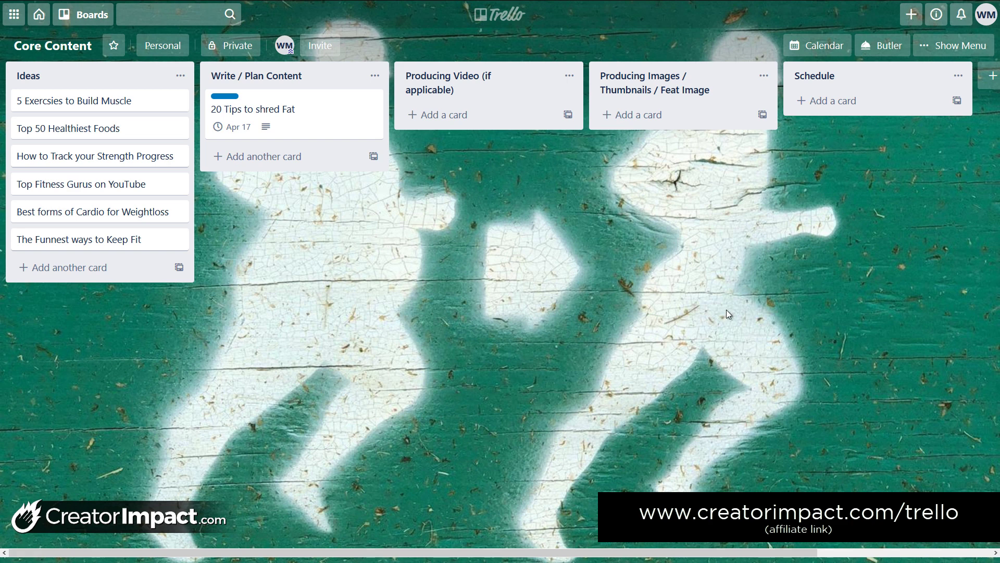
Display the label names on the board's cards and open the "5 Exercsies to Build Muscle" card
click(228, 98)
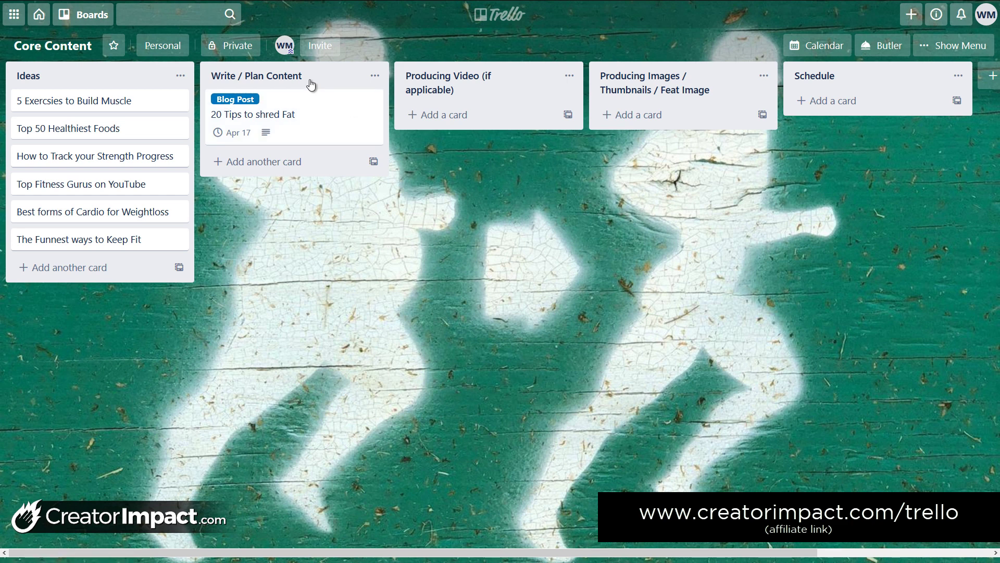
click(106, 108)
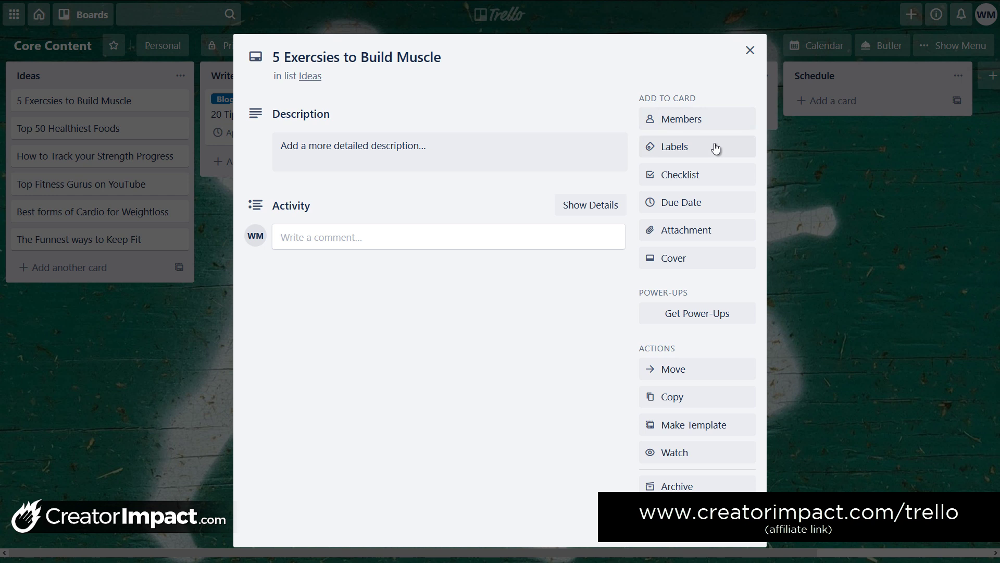
click(380, 155)
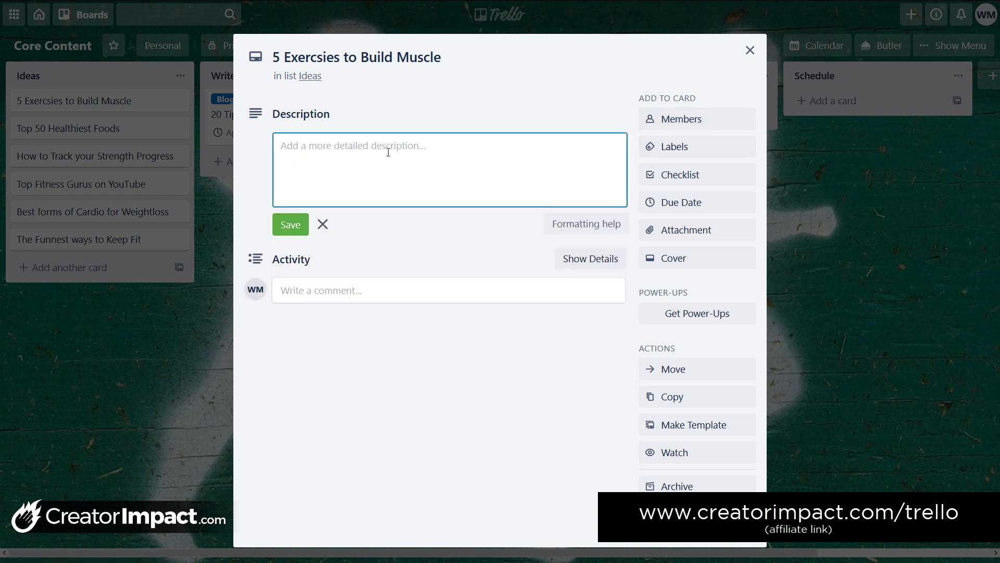
click(329, 291)
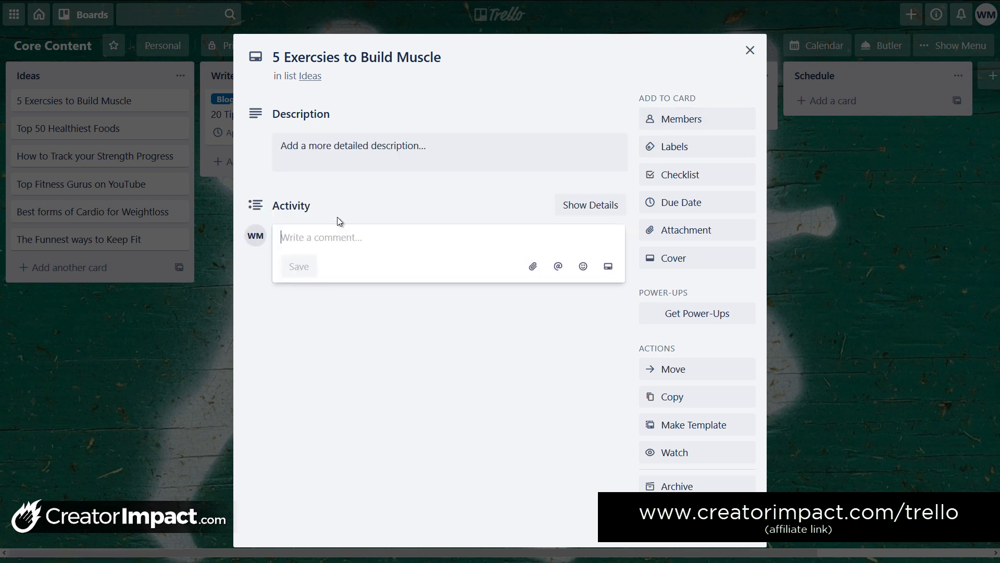
click(483, 375)
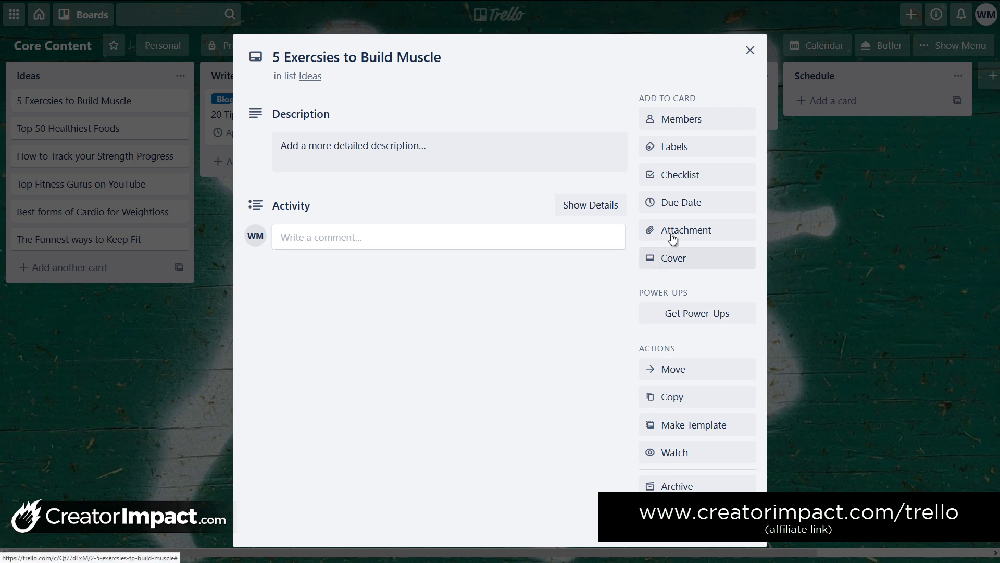
Apply the red label to the "5 Exercsies to Build Muscle" card, name the label "YouTube Video", and close the card
click(681, 146)
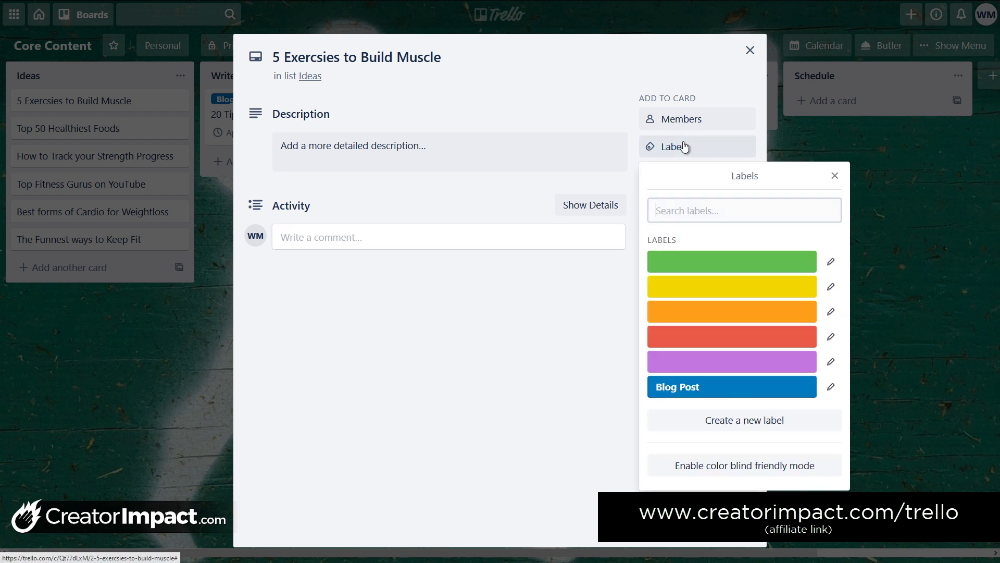
click(699, 337)
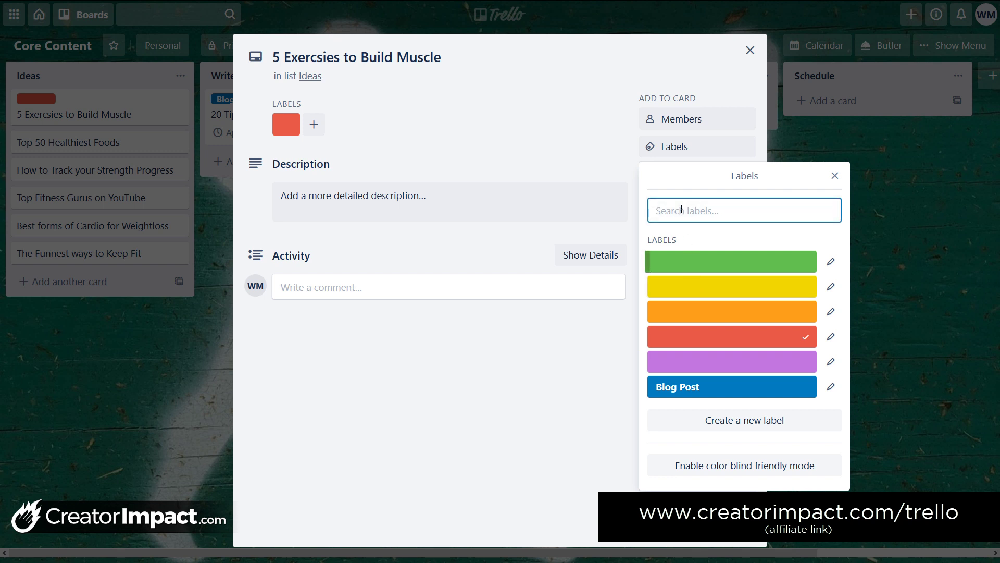
click(831, 336)
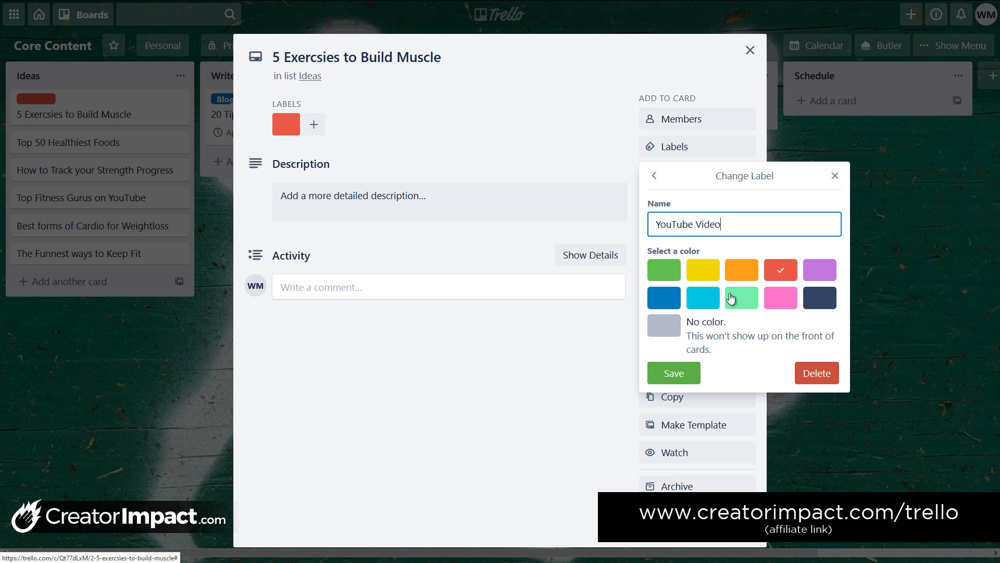
click(670, 372)
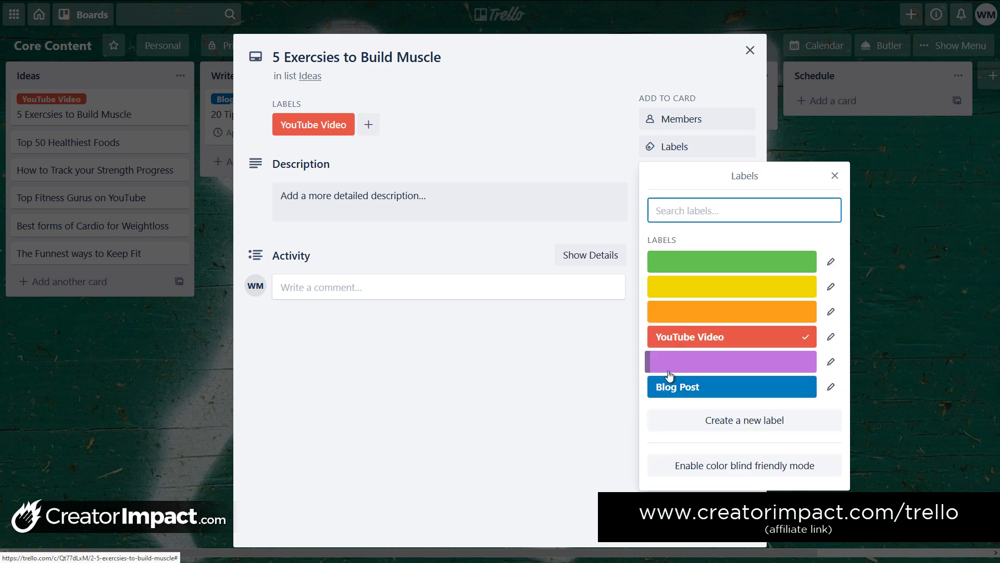
click(442, 379)
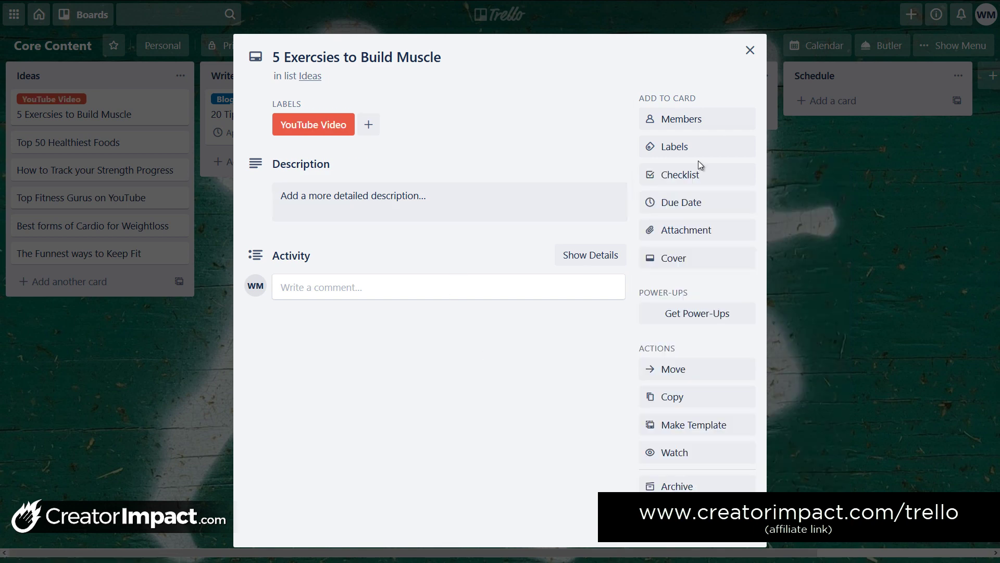
click(761, 50)
Move the "5 Exercsies to Build Muscle" card to the Producing Video (if applicable) list and set its due date to 4/21/2020
drag(151, 99, 475, 133)
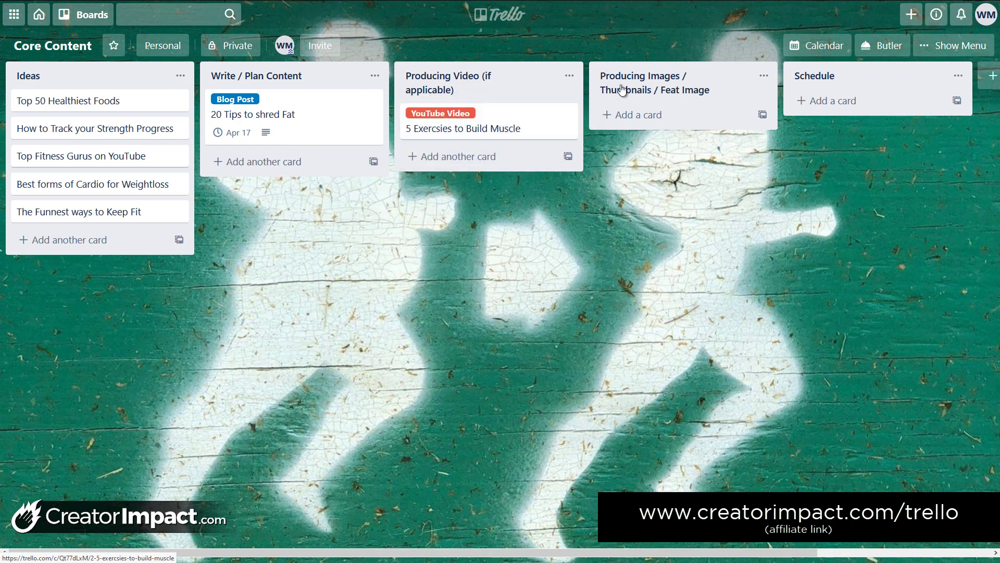
click(494, 129)
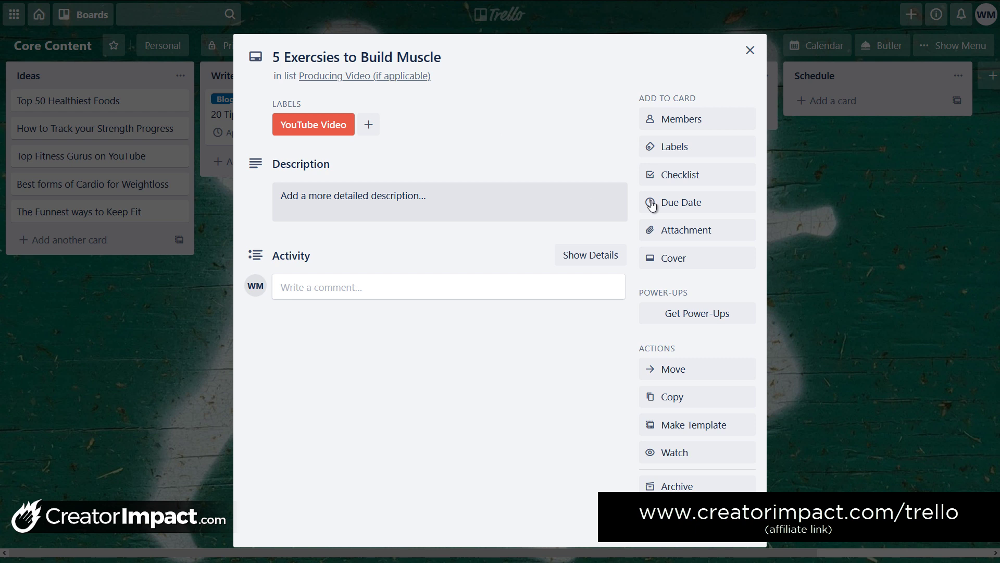
click(680, 204)
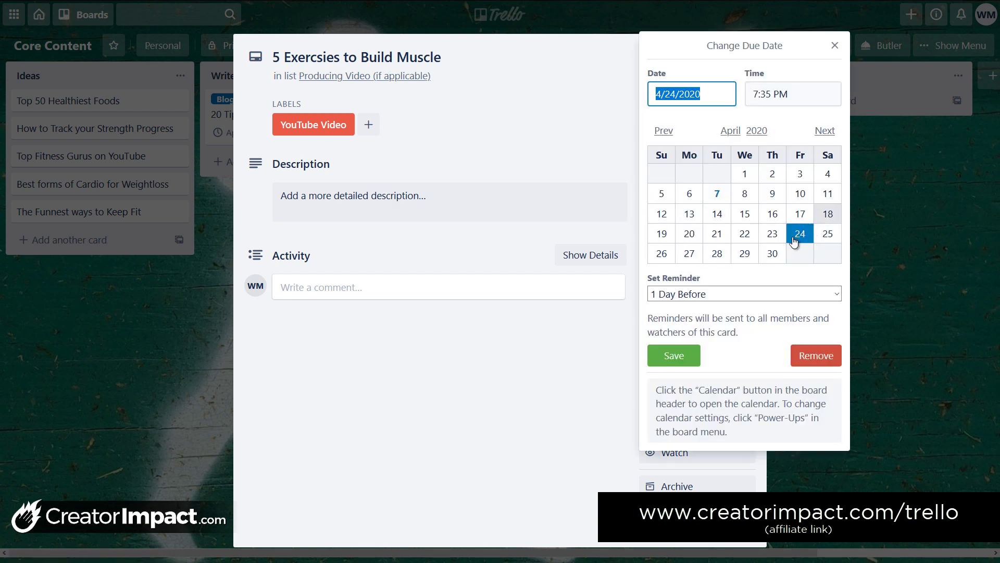
click(717, 234)
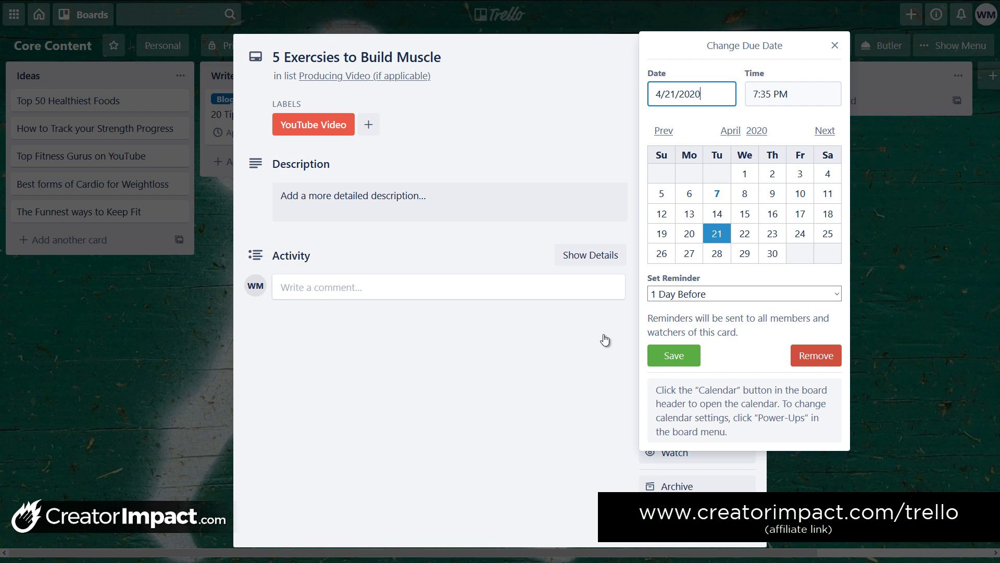
click(677, 358)
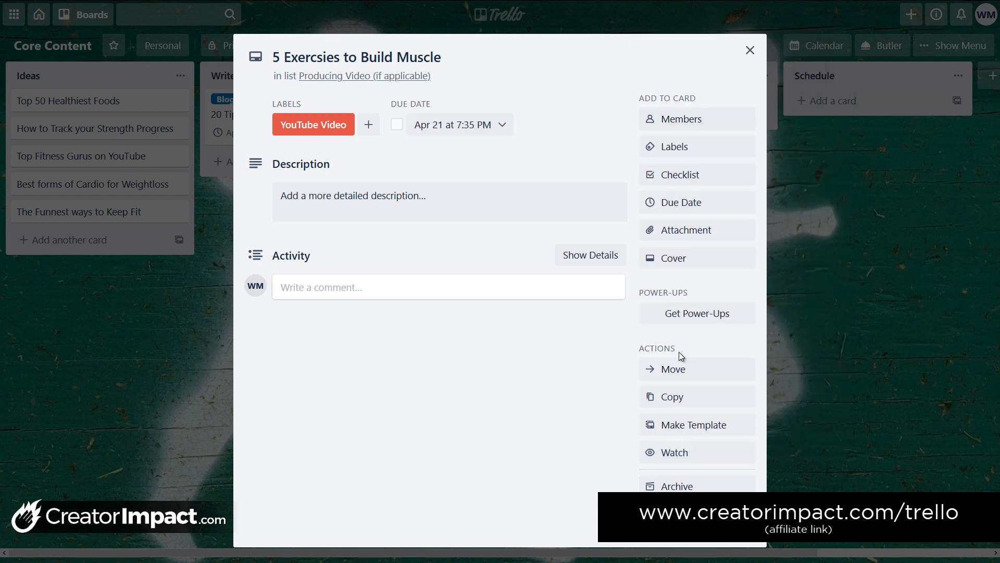
click(748, 50)
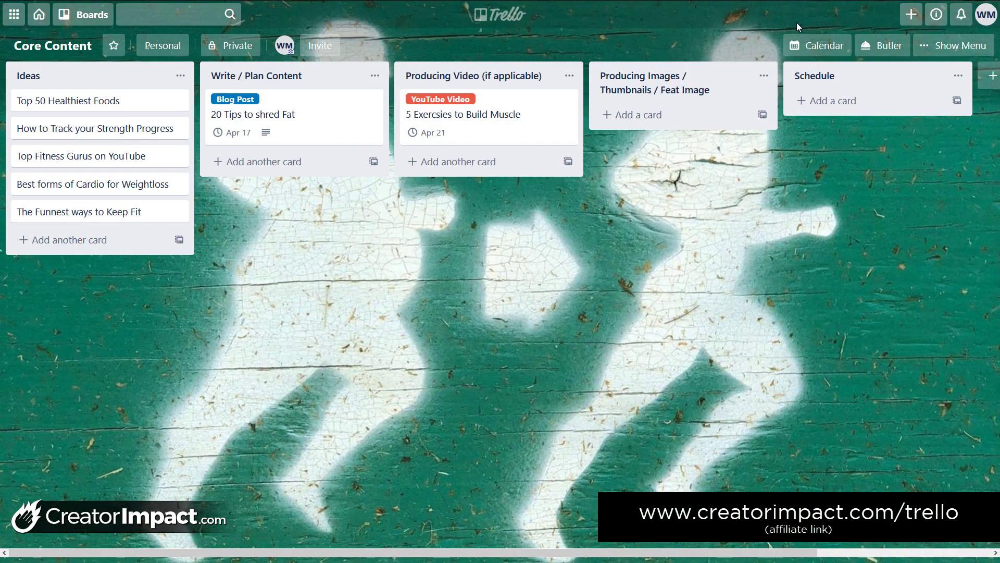
Check the scheduled cards in the April 2020 calendar and return to the board
click(815, 46)
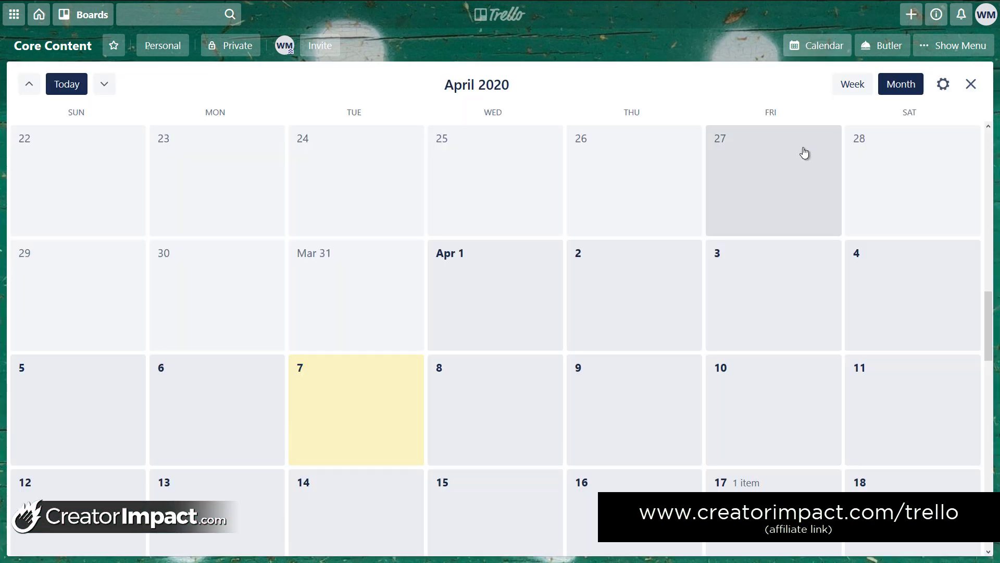
scroll(806, 151, down, 3)
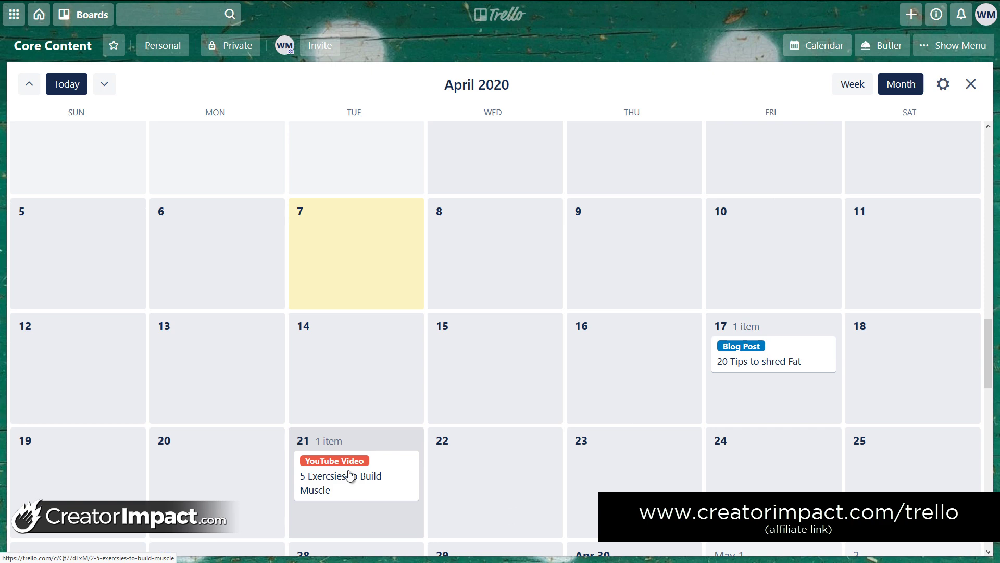
click(970, 83)
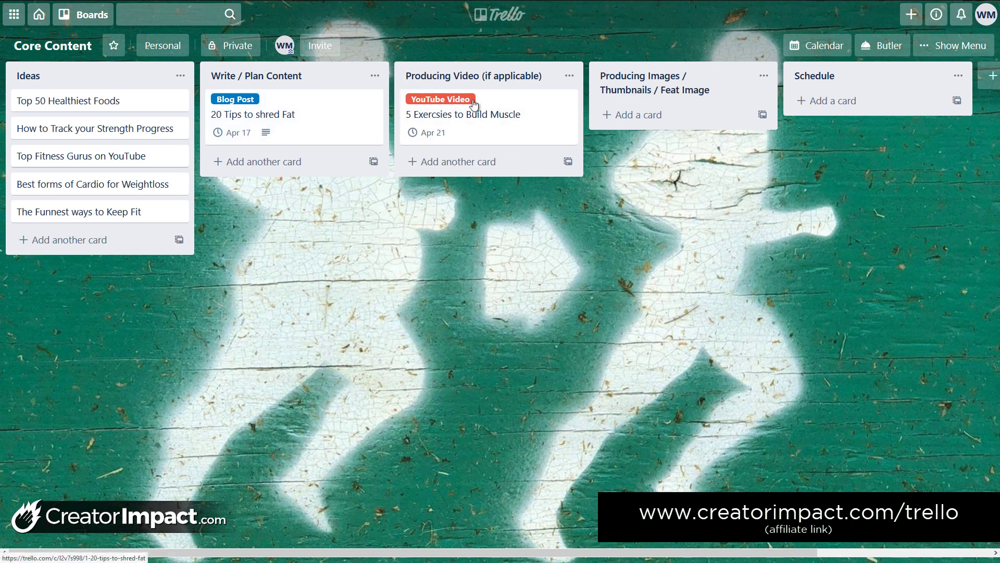
Add a checklist titled "Video Process" to the "5 Exercsies to Build Muscle" card
click(517, 115)
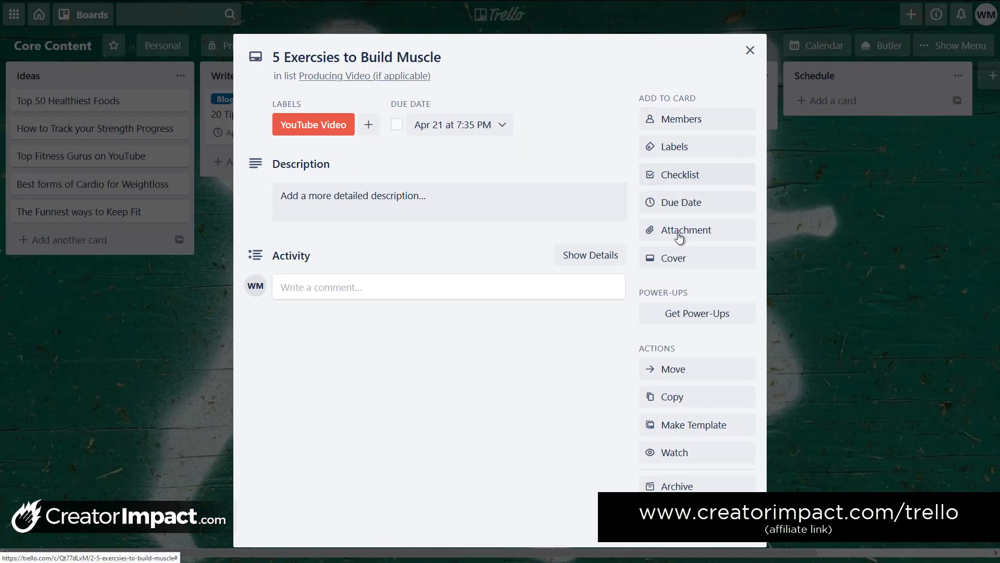
click(675, 177)
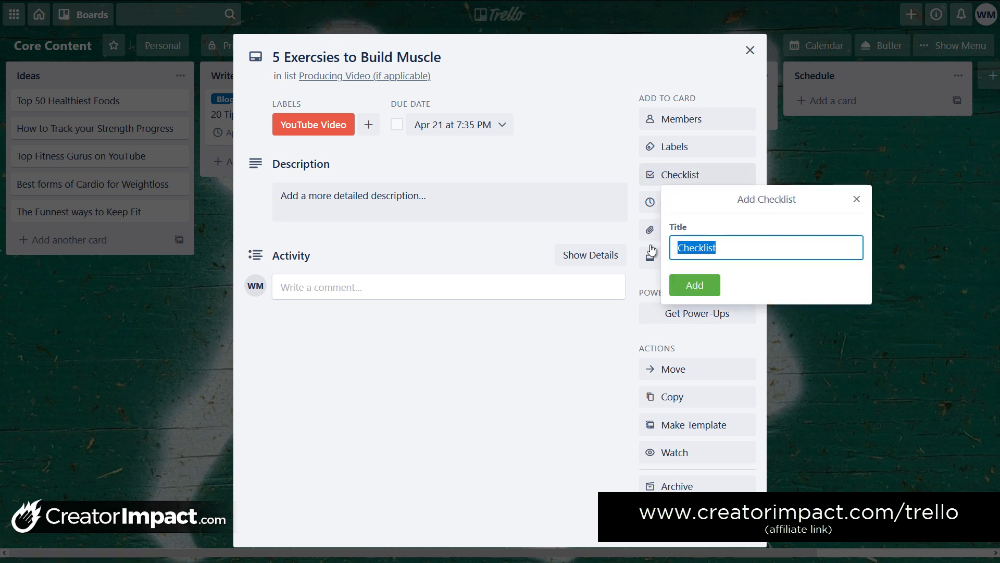
text(Video Process)
click(693, 284)
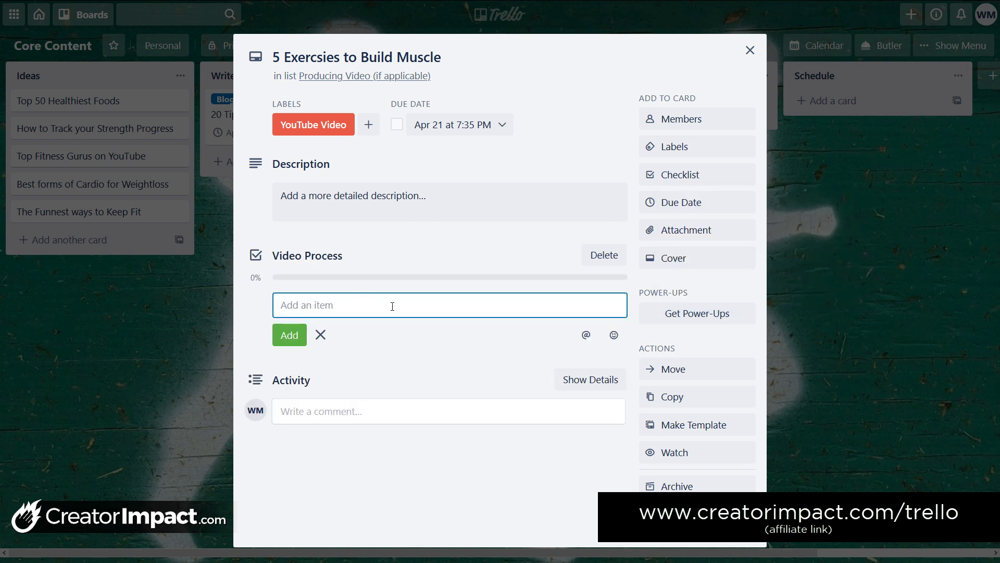
Add the items Record, Edit, Export and Upload to the Video Process checklist
text(Film)
key(BackSpace)
key(BackSpace)
key(BackSpace)
key(BackSpace)
text(Rec)
key(Return)
text(Edit)
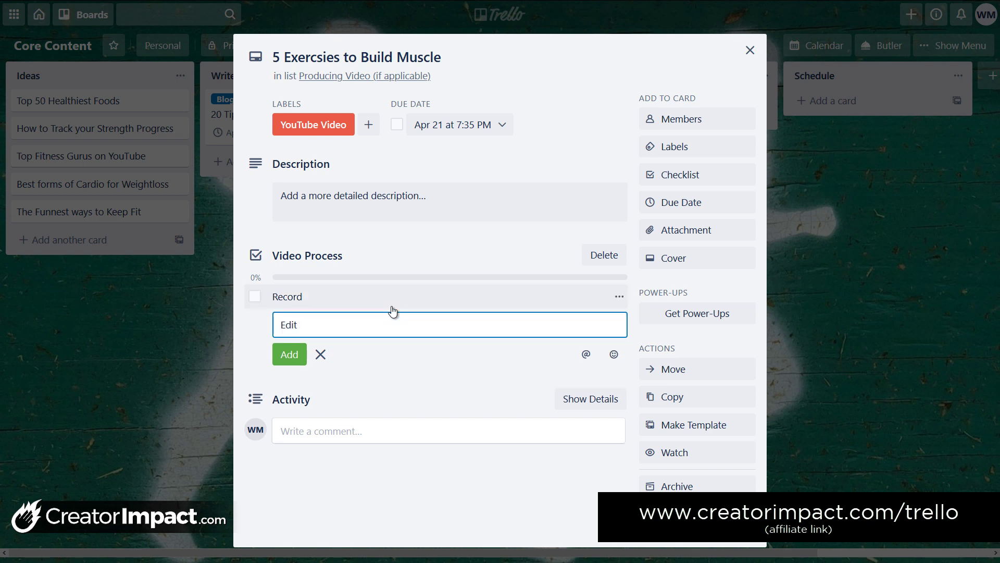
key(Return)
text(Expor)
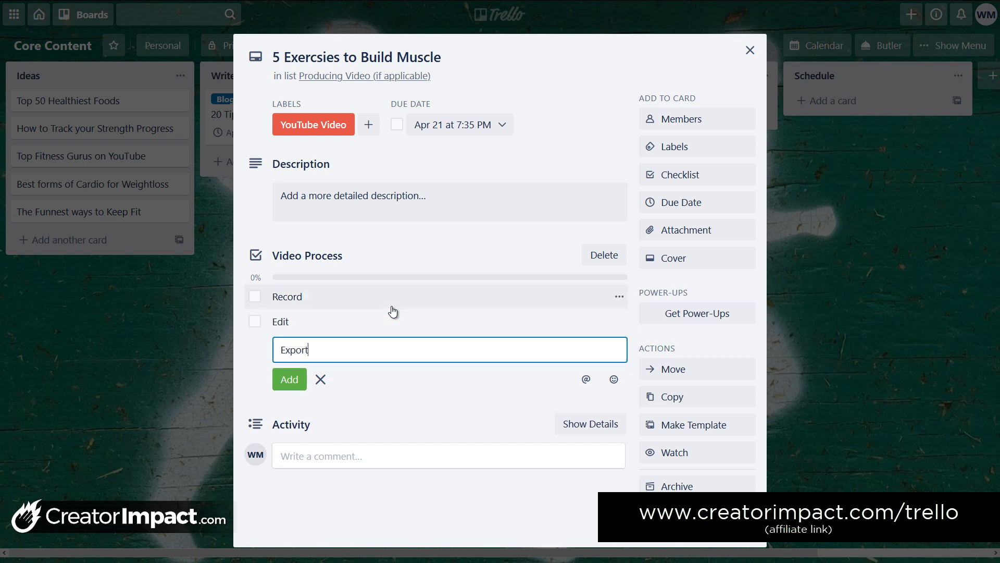
key(Return)
text(Upload)
key(Return)
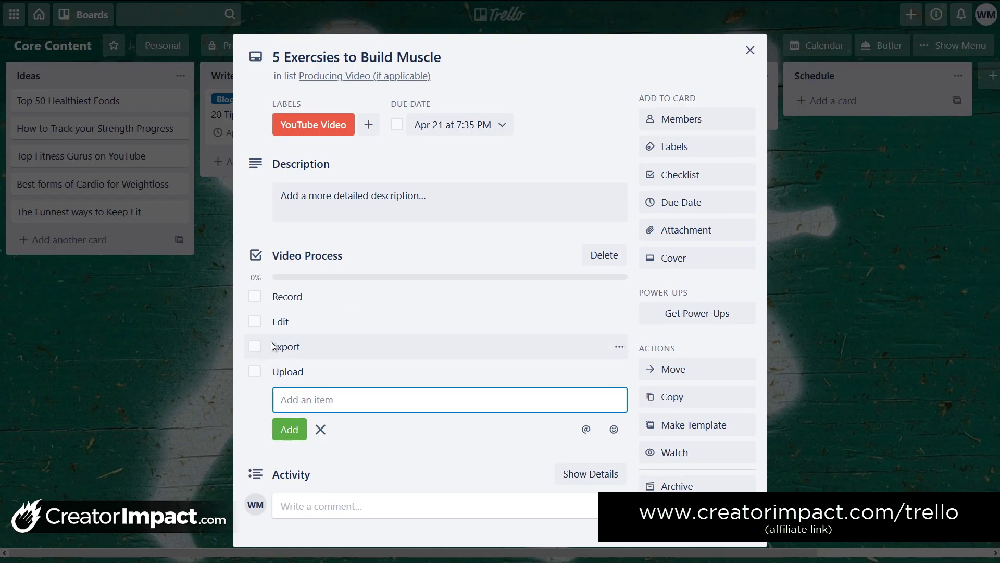
Mark Record, Edit, Export and Upload as complete in the Video Process checklist and close the card
click(255, 296)
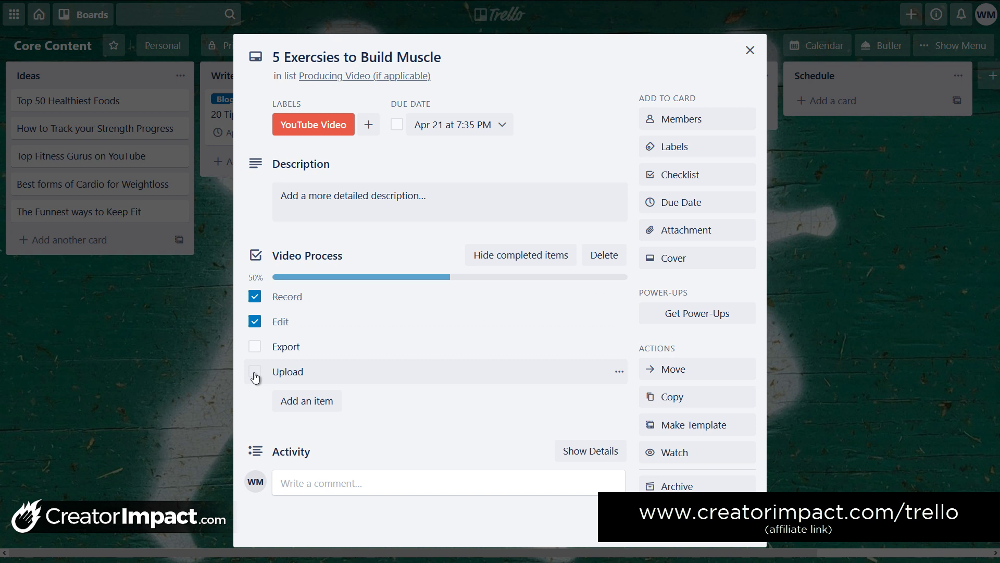
click(260, 348)
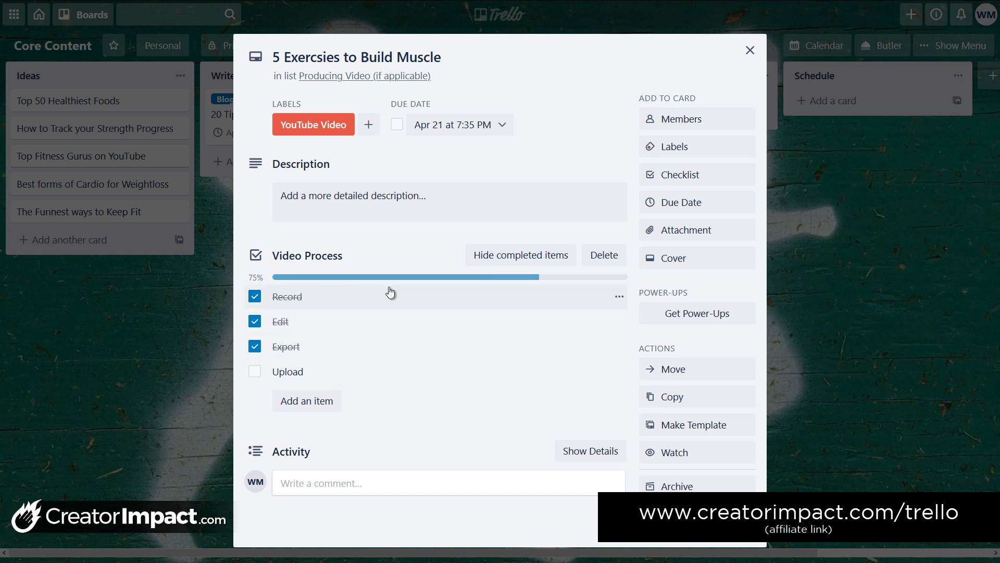
click(752, 50)
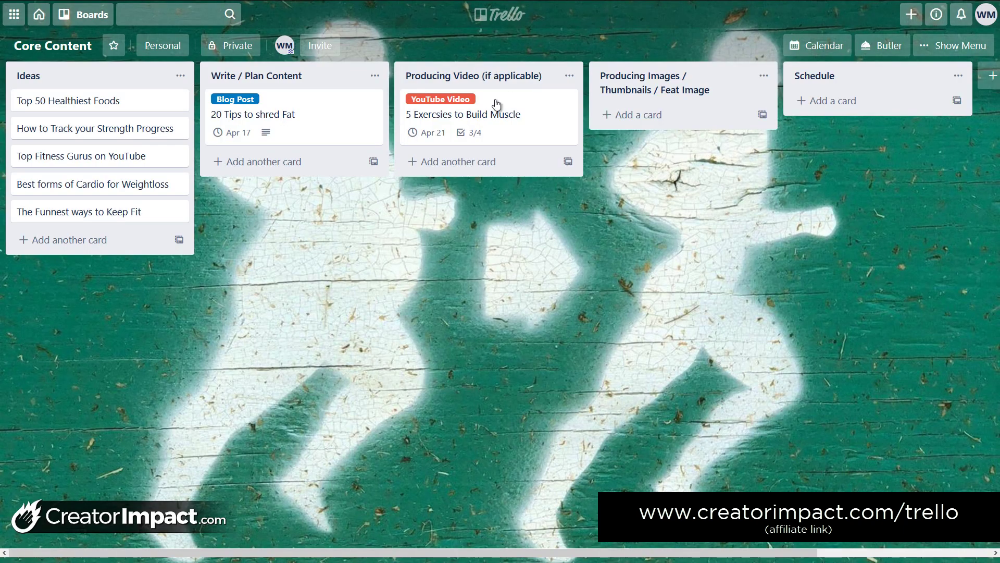
click(504, 114)
click(255, 373)
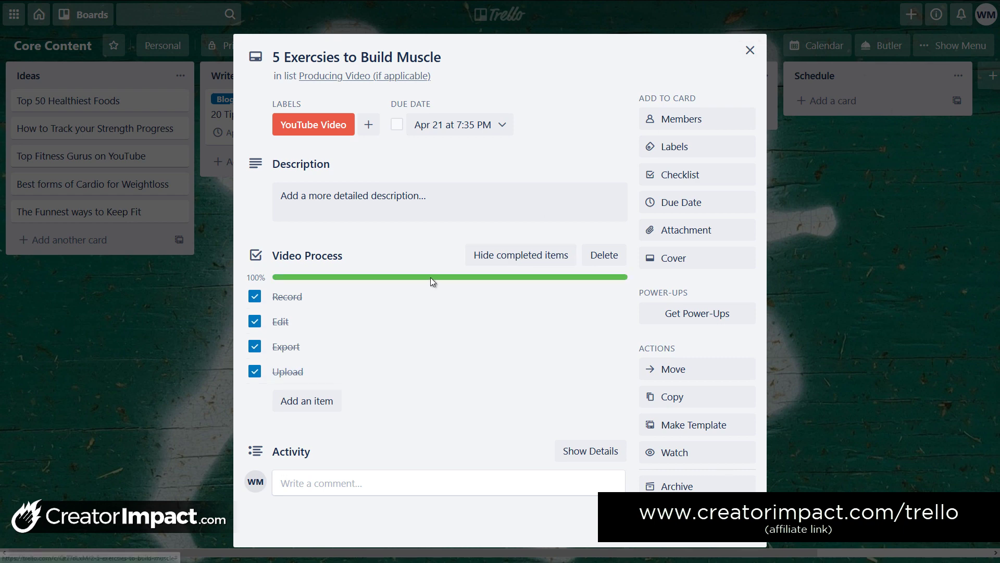
click(753, 51)
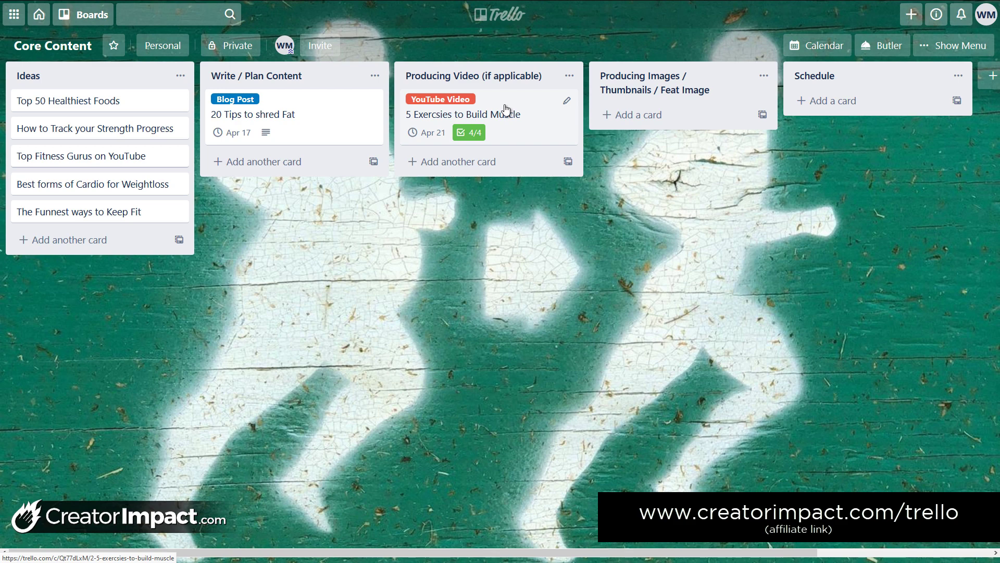
Move the "5 Exercsies to Build Muscle" card to the Producing Images / Thumbnails / Feat Image list and check its details
drag(513, 112, 696, 130)
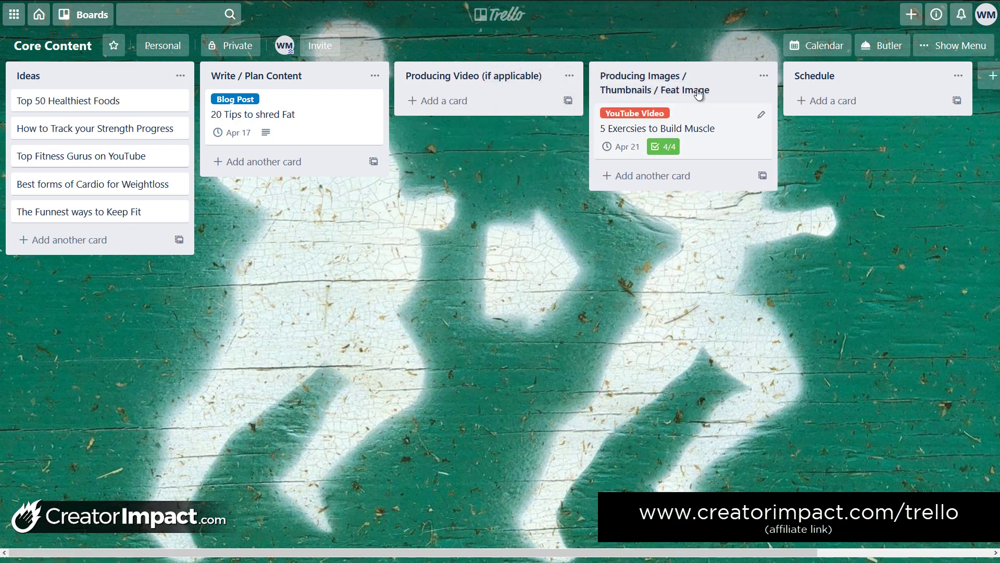
click(698, 128)
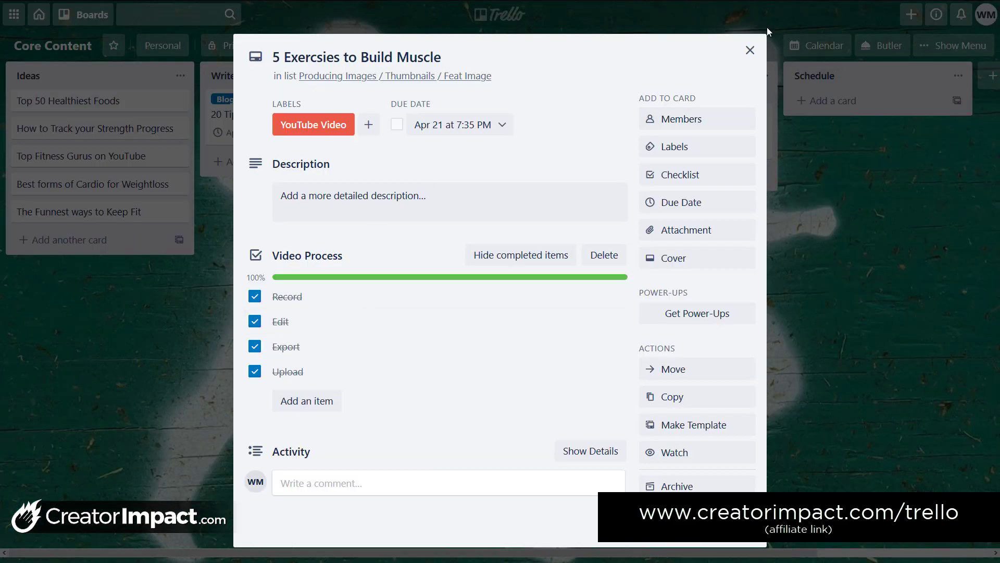
click(750, 50)
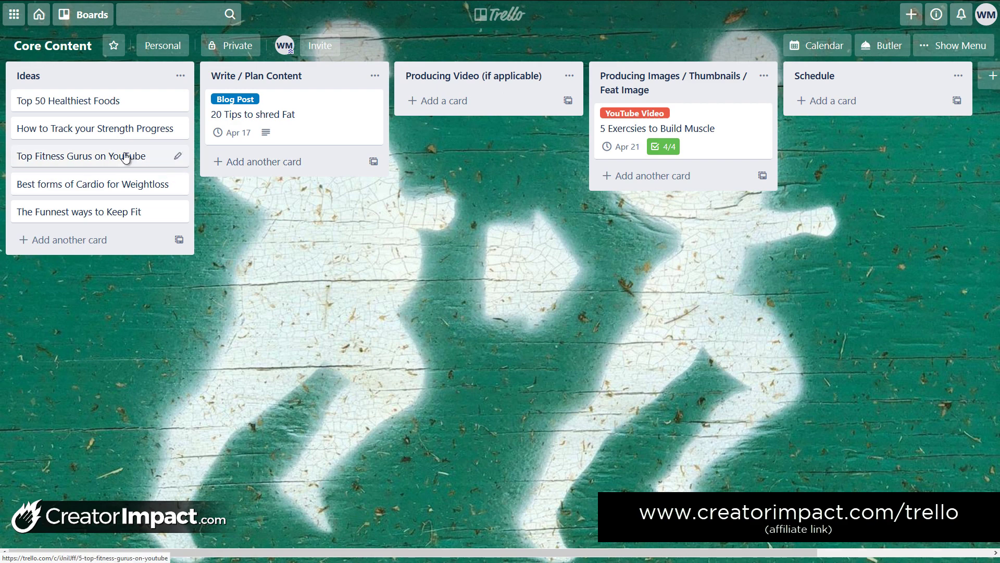
Apply the Blog Post and YouTube Video labels to the "Top Fitness Gurus on YouTube" card
click(90, 157)
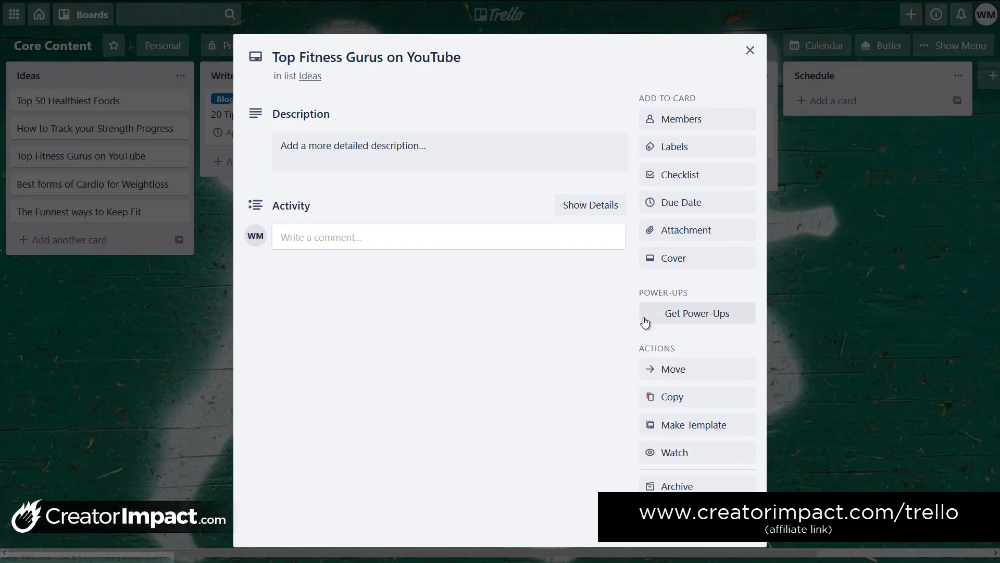
click(693, 148)
click(721, 386)
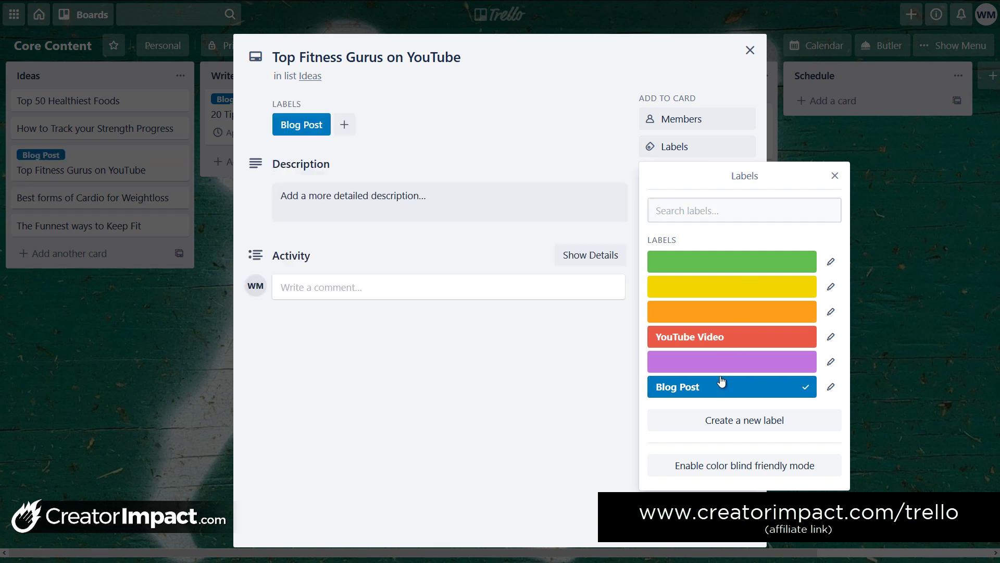
click(721, 338)
click(834, 177)
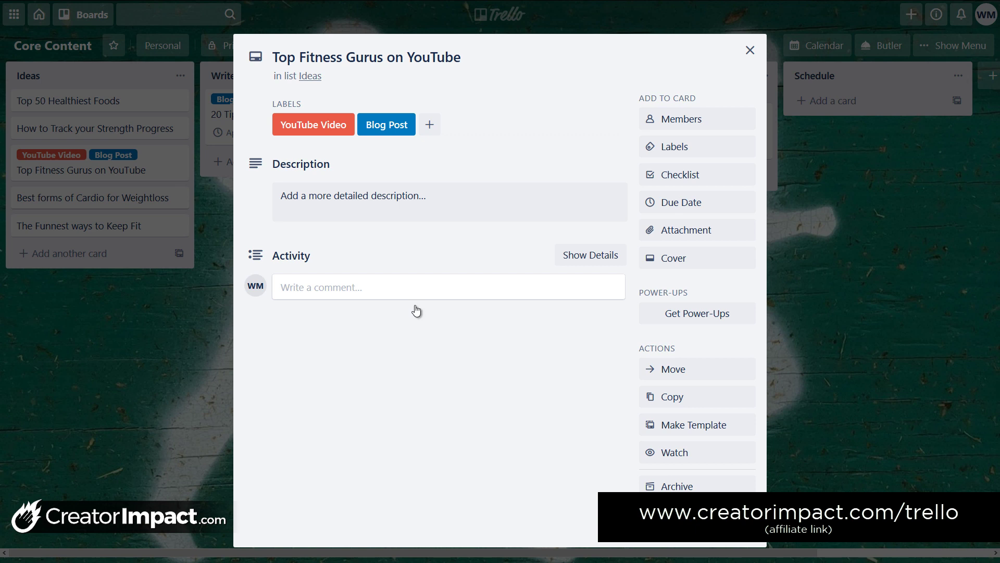
Add a checklist copied from Video Process to the "Top Fitness Gurus on YouTube" card and mark Record and Edit as complete
click(704, 174)
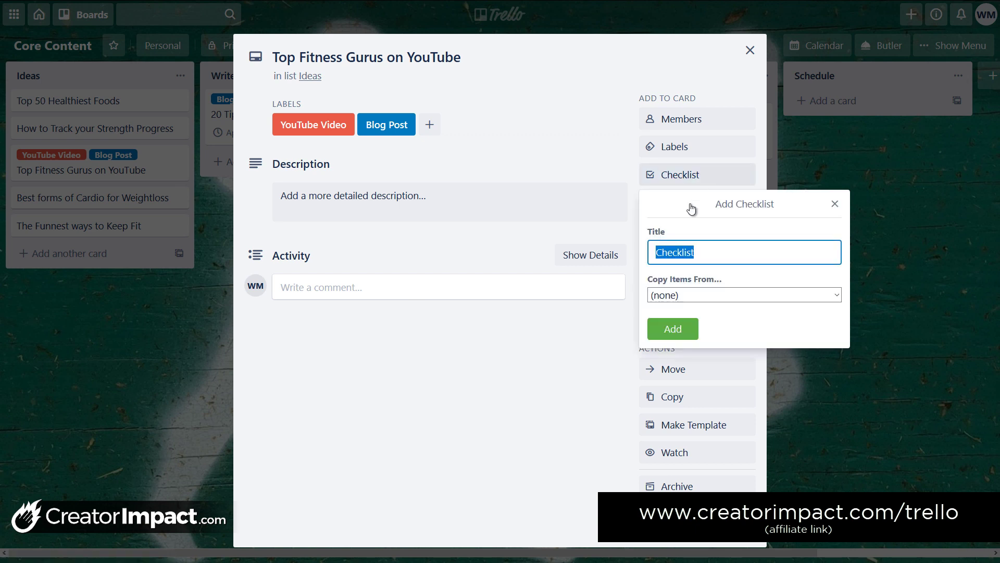
click(768, 296)
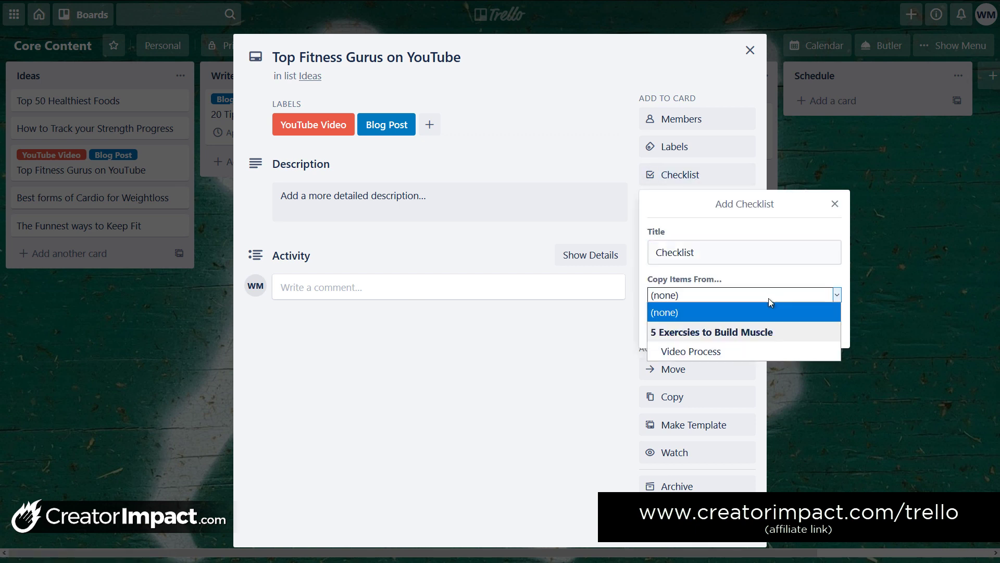
click(696, 353)
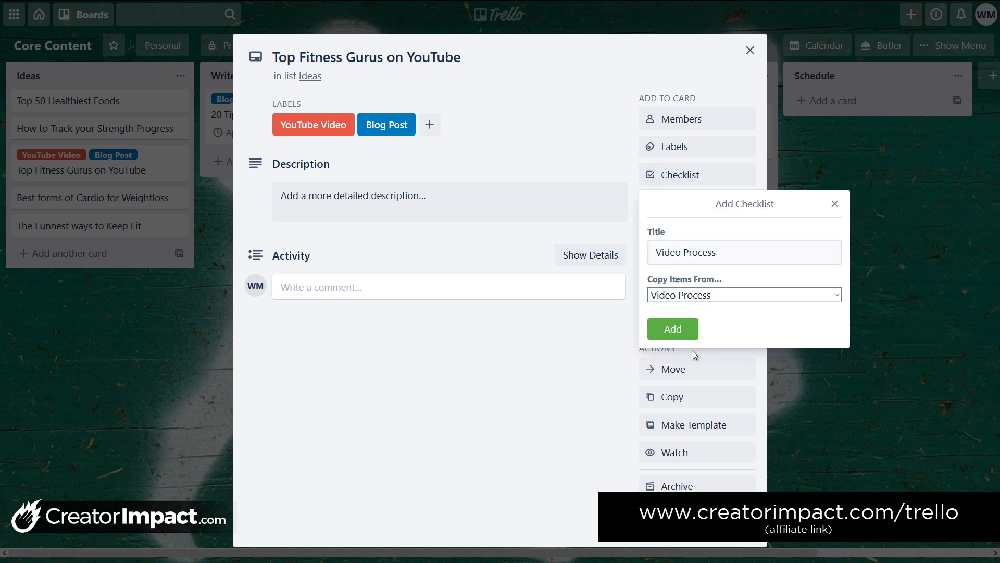
click(668, 336)
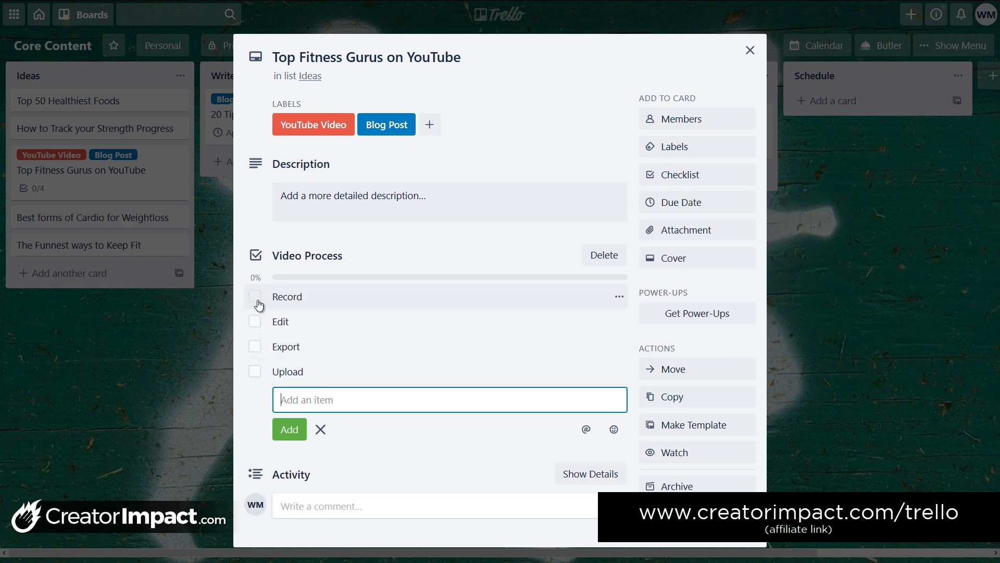
click(255, 296)
click(255, 321)
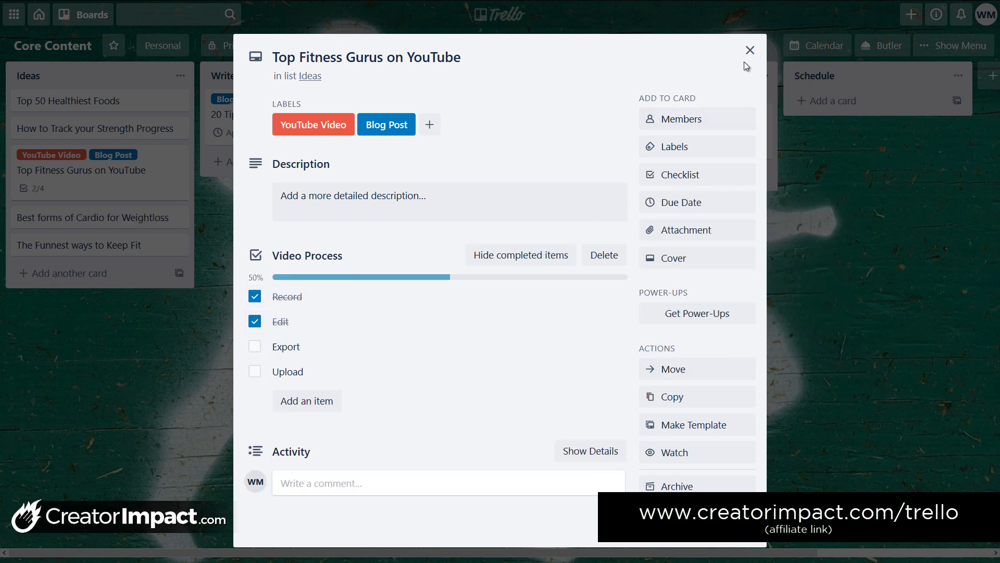
Add a second checklist titled "Blog Post" to the "Top Fitness Gurus on YouTube" card
click(691, 177)
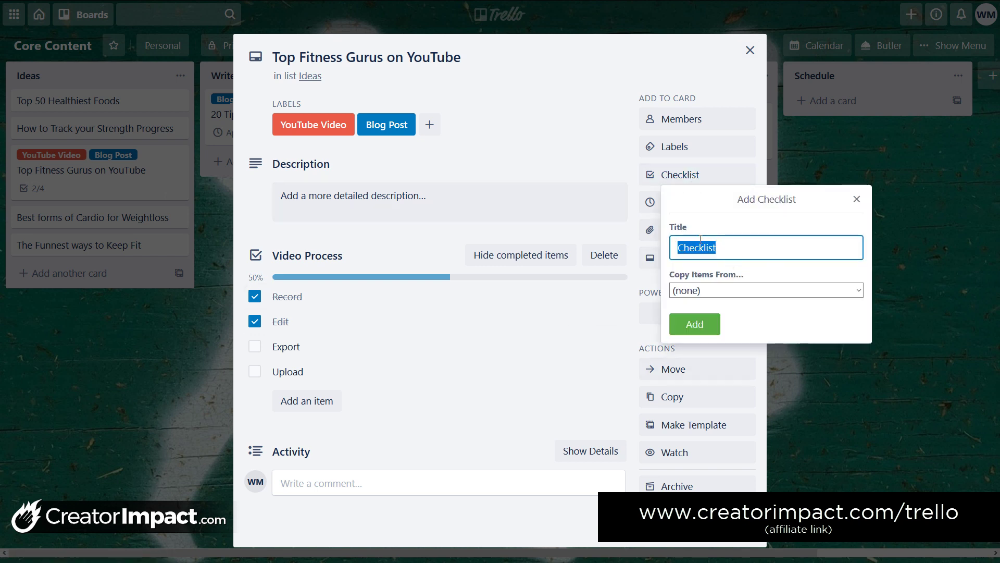
text(Blog Post)
click(700, 324)
scroll(313, 417, down, 2)
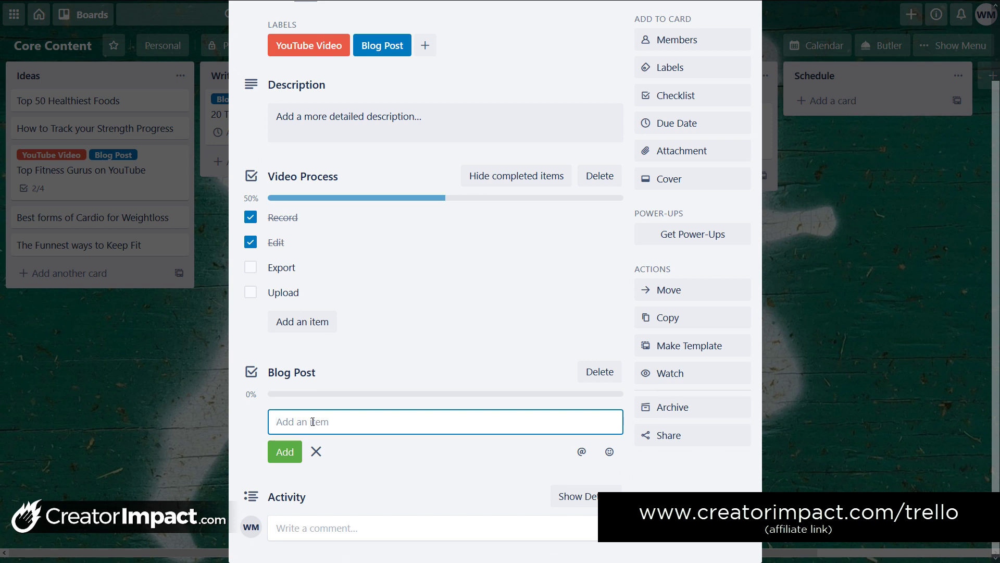
Add the items Dot Point, Write it up, Format and Proof Read to the Blog Post checklist
text(Dot Point)
key(Return)
text(Forma)
key(BackSpace)
key(BackSpace)
key(BackSpace)
key(BackSpace)
key(BackSpace)
text(Write it uo)
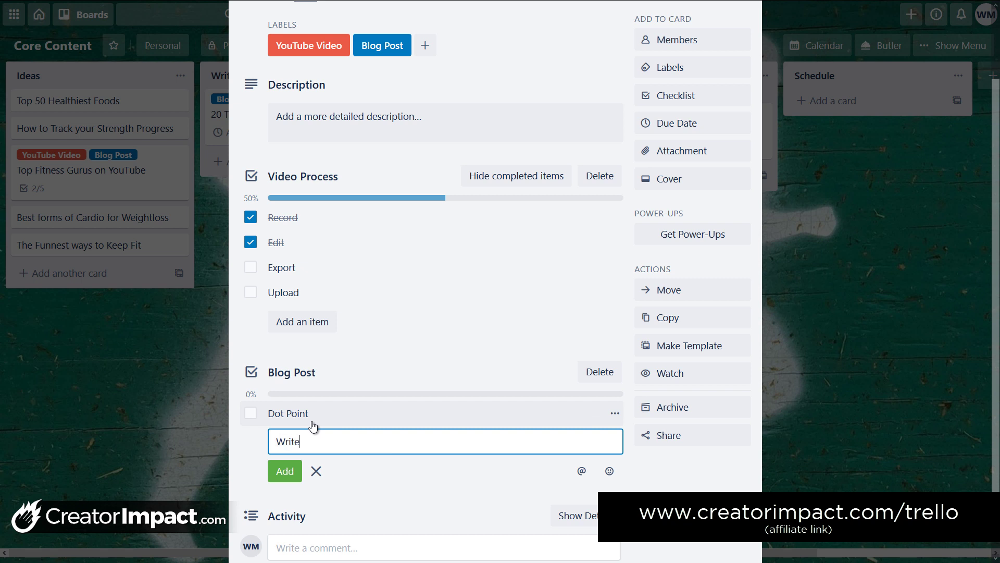
key(Return)
text(FD)
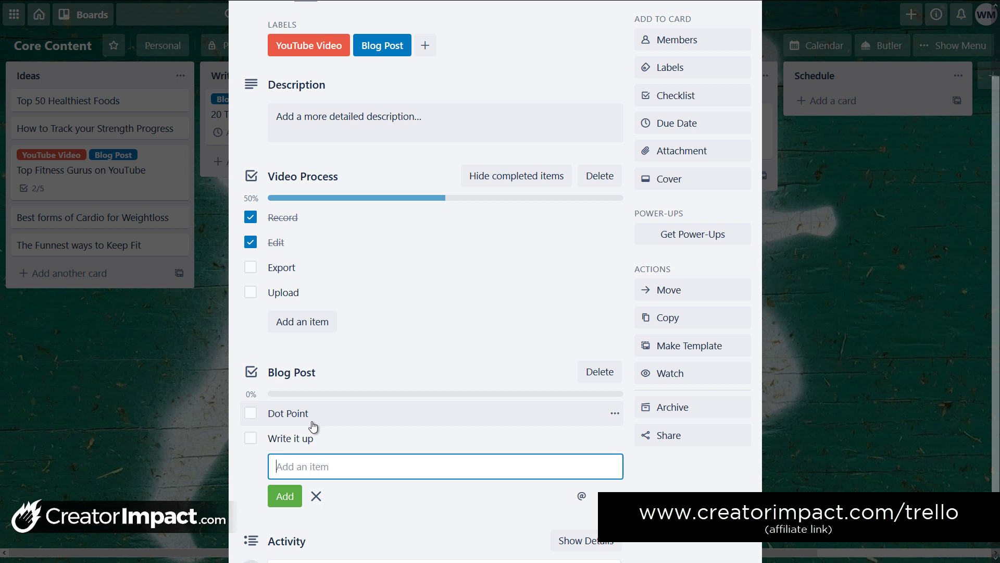
key(BackSpace)
text(ormat)
key(Return)
text(Proof Read)
key(Return)
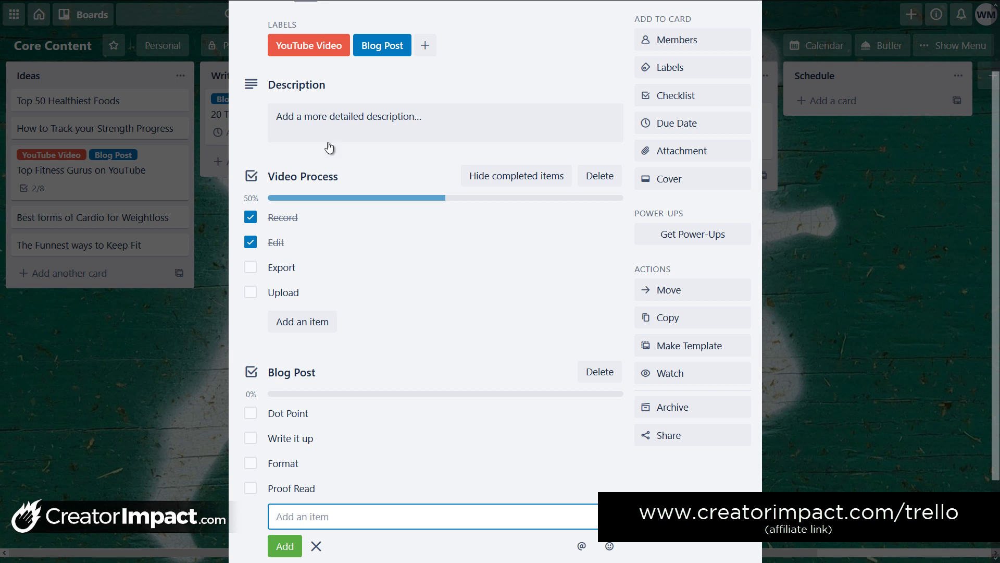
Mark all four Blog Post checklist items as complete and close the card
scroll(337, 283, down, 2)
click(250, 319)
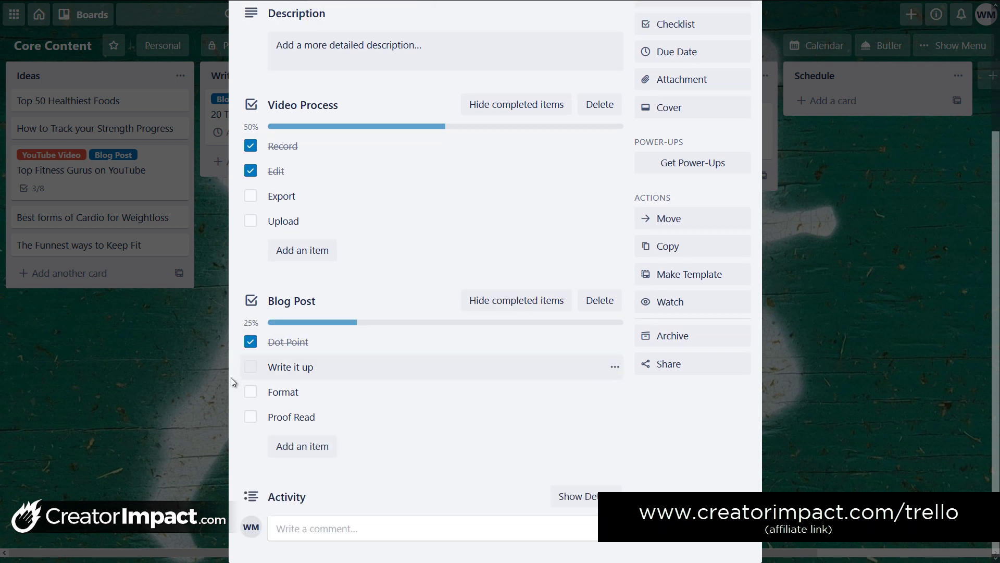
click(250, 367)
click(250, 416)
click(251, 392)
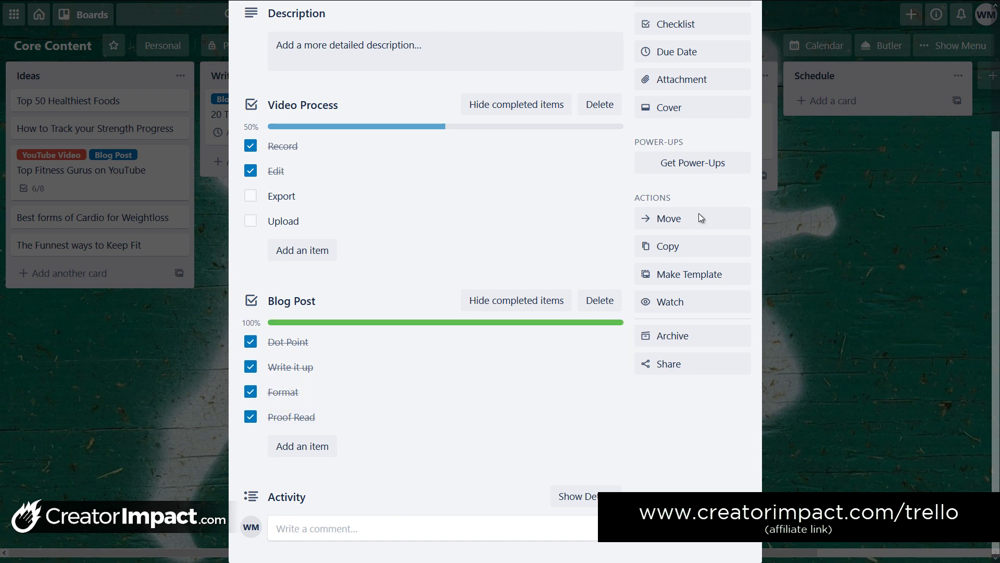
scroll(591, 415, up, 3)
click(743, 51)
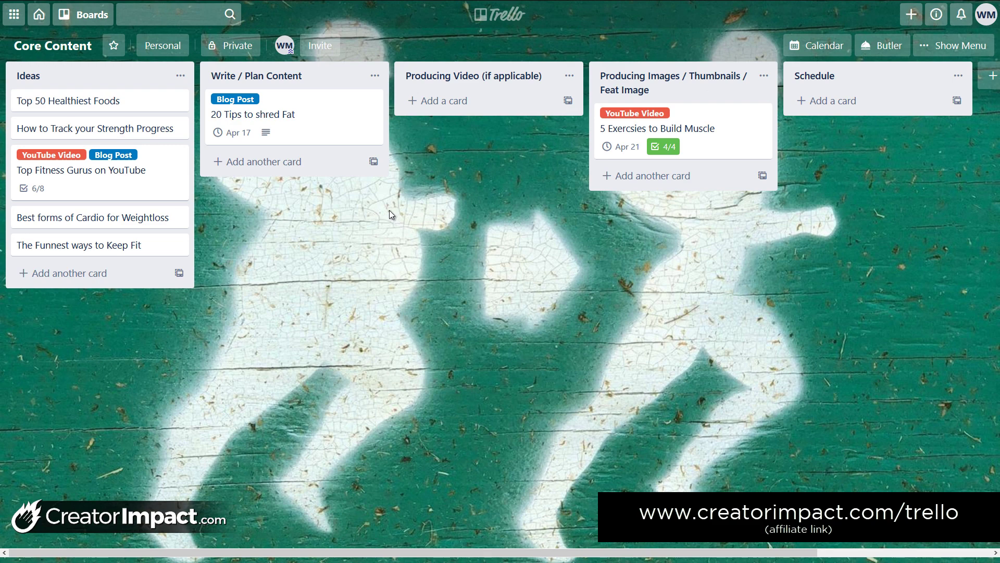
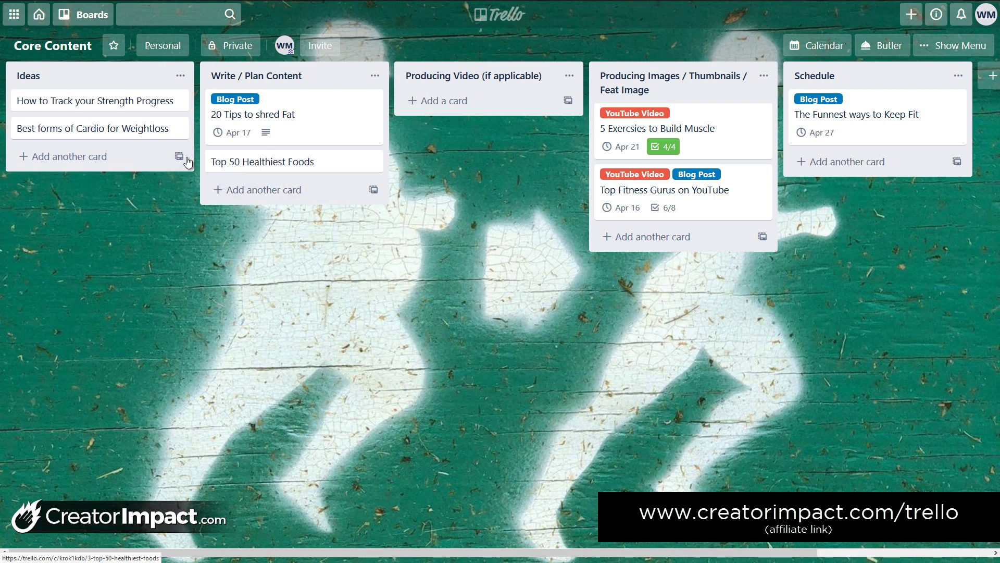
Move "Best forms of Cardio for Weightloss" to the Producing Video (if applicable) list and "How to Track your Strength Progress" to the Schedule list
drag(94, 129, 482, 101)
drag(155, 110, 825, 171)
drag(540, 556, 446, 555)
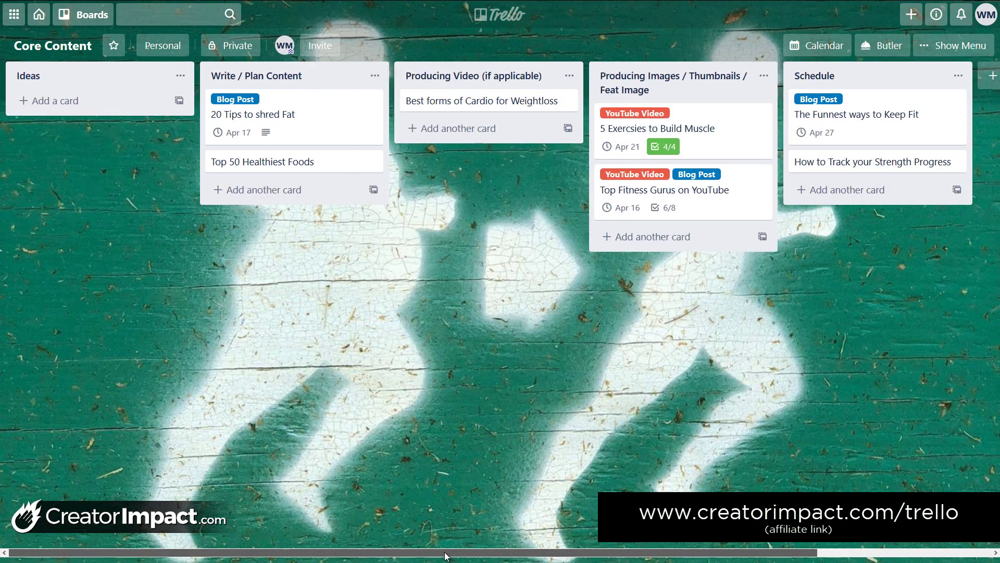
Set the due date of the "Top 50 Healthiest Foods" card to April 30, 2020
click(290, 165)
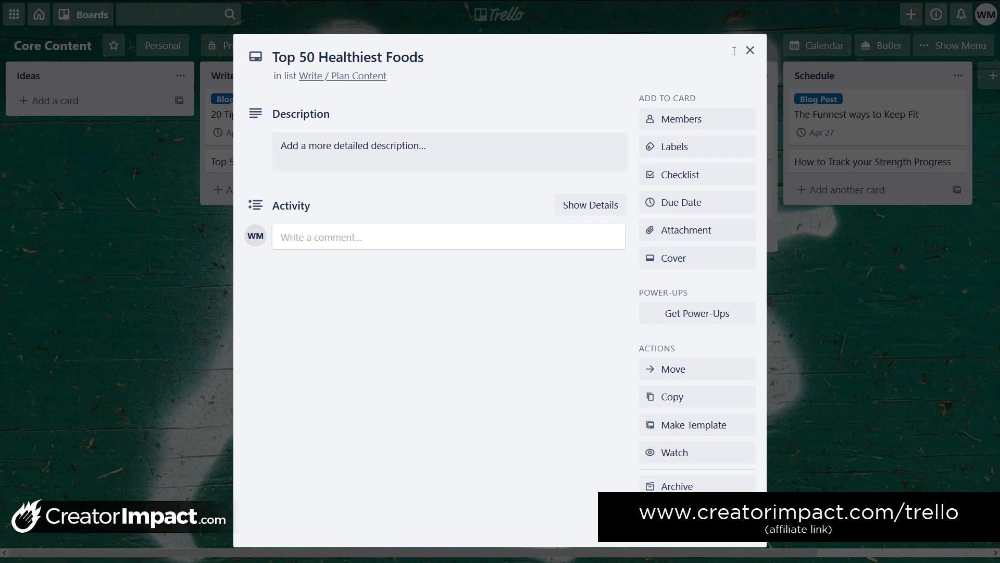
click(750, 50)
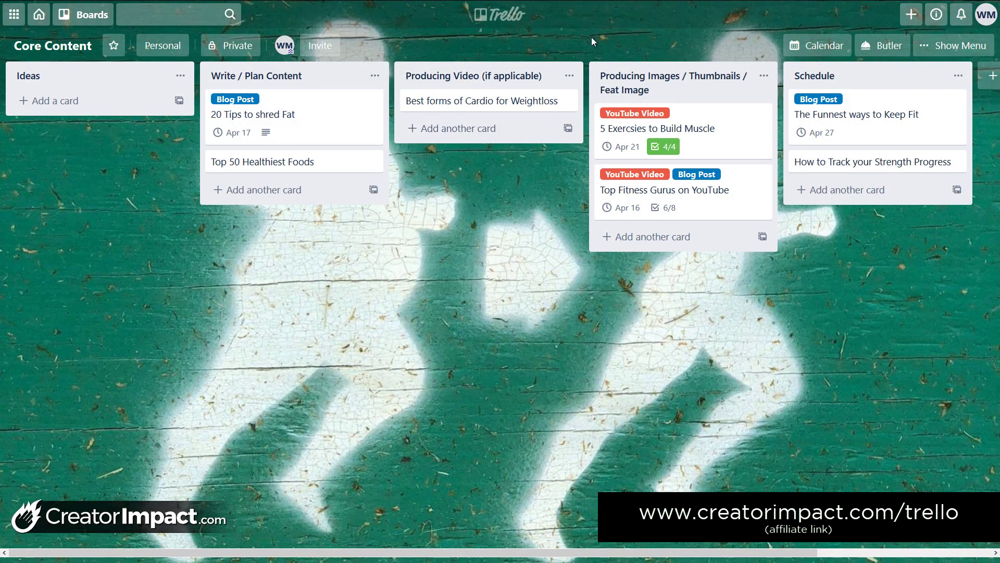
click(336, 164)
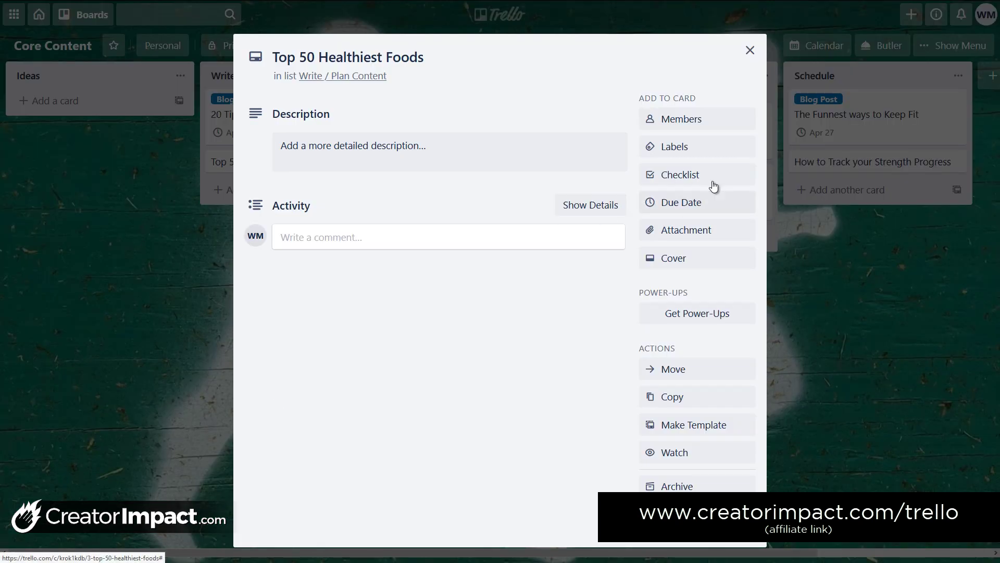
click(694, 212)
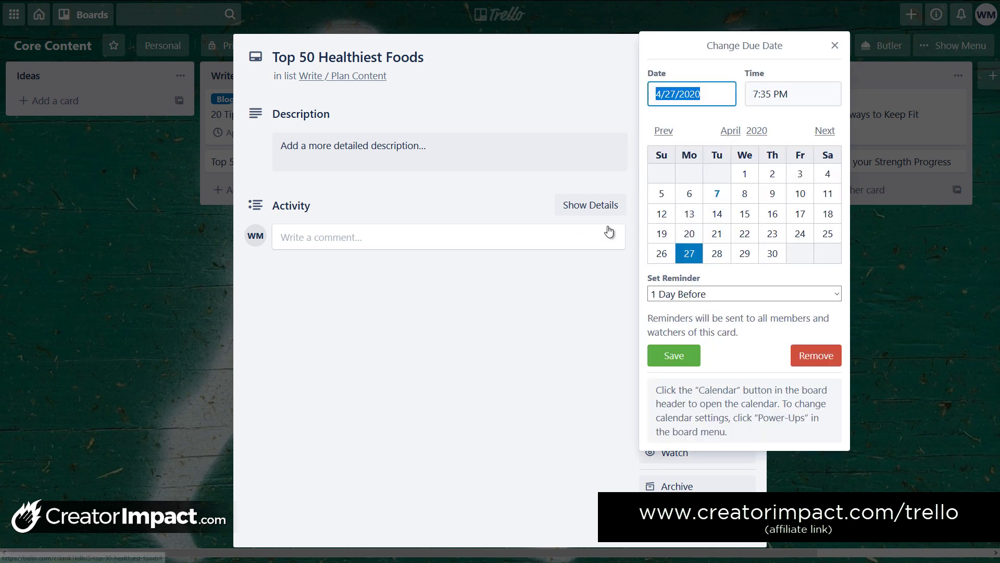
click(773, 255)
click(674, 356)
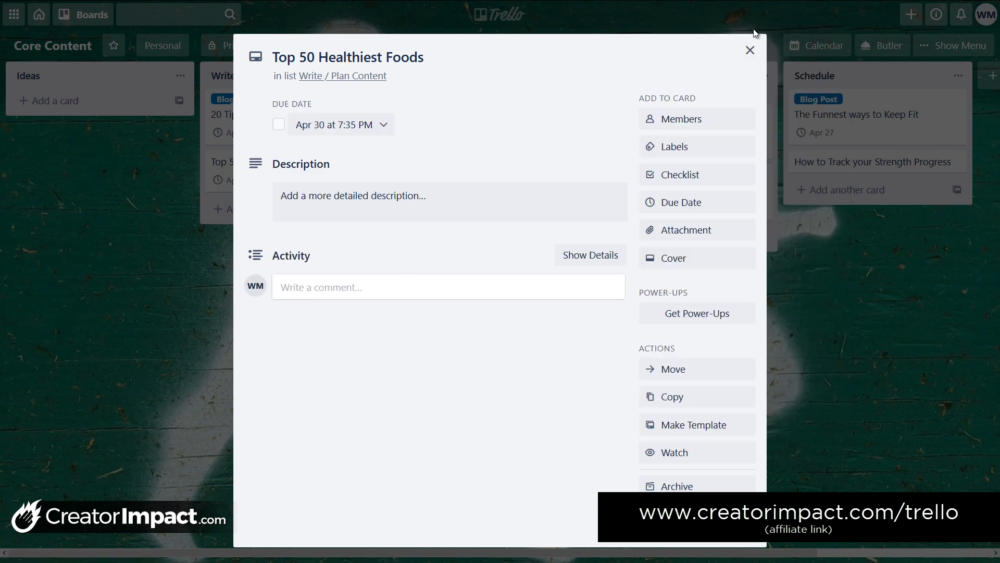
click(681, 203)
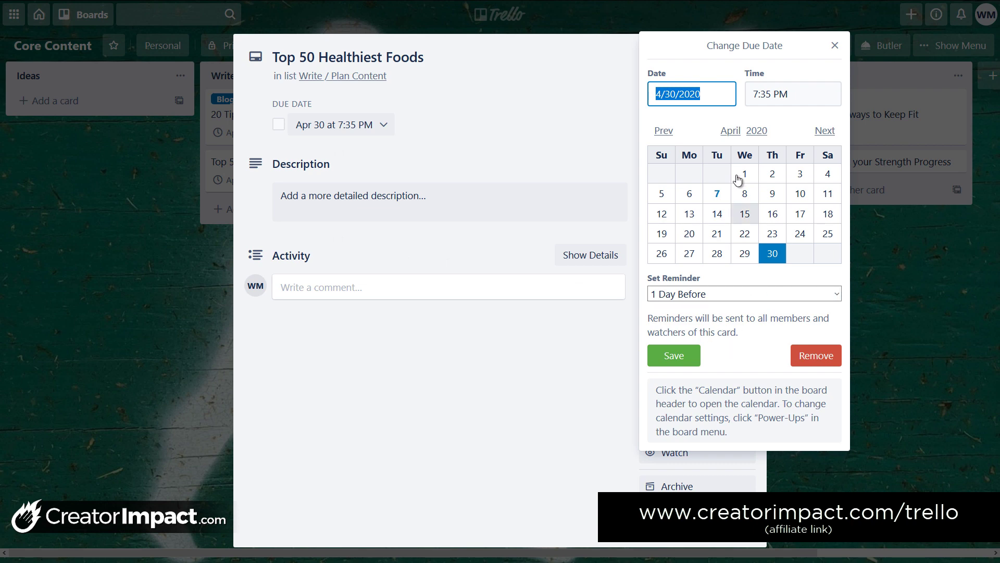
click(479, 422)
Apply the YouTube Video and Blog Post labels to the "Top 50 Healthiest Foods" card and close it
click(679, 148)
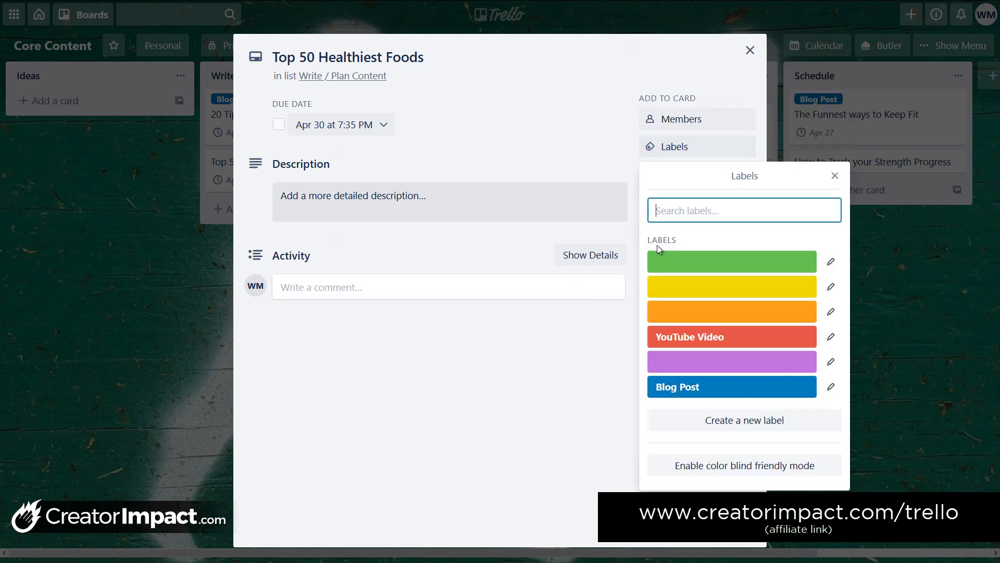
click(678, 336)
click(679, 395)
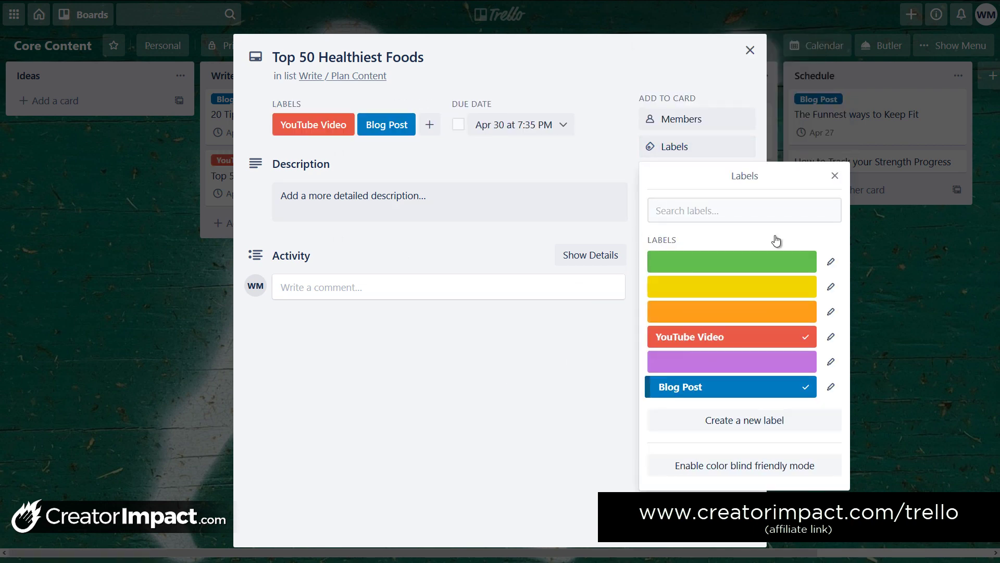
click(750, 50)
Apply the YouTube Video label to the "Best forms of Cardio for Weightloss" card
click(547, 101)
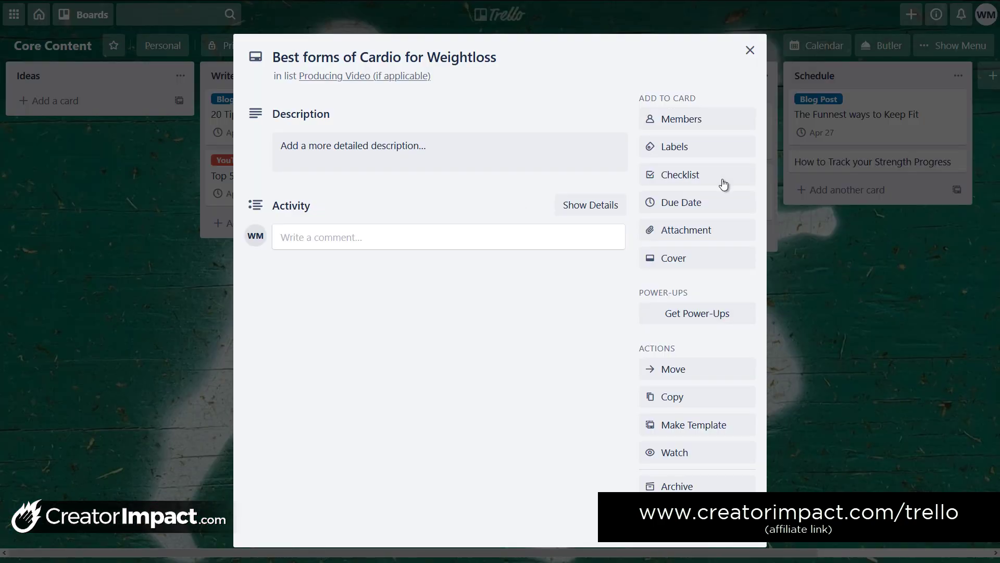
click(705, 147)
click(709, 336)
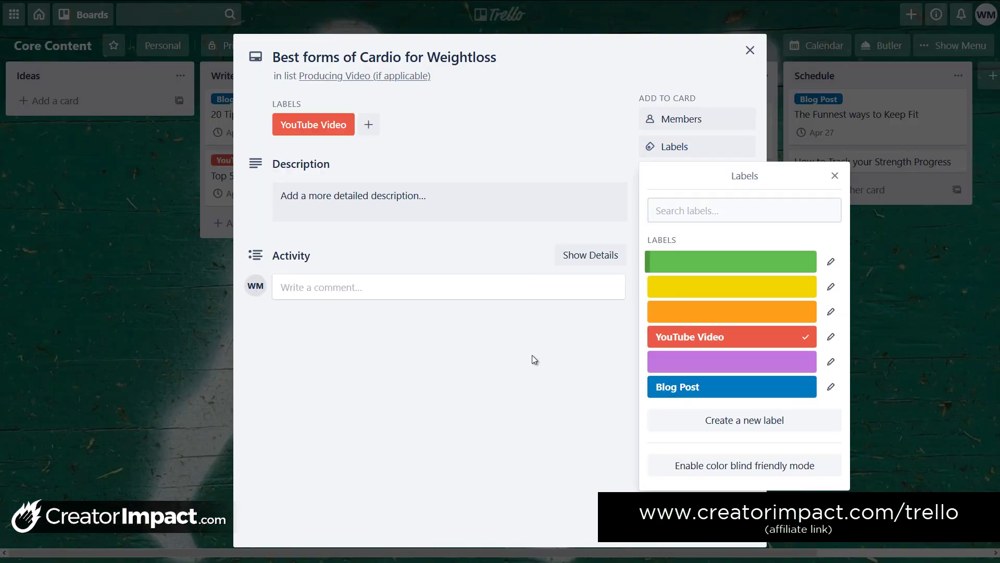
click(534, 359)
Set the due date of the "Best forms of Cardio for Weightloss" card to April 8, 2020 and close the card
click(698, 209)
click(745, 193)
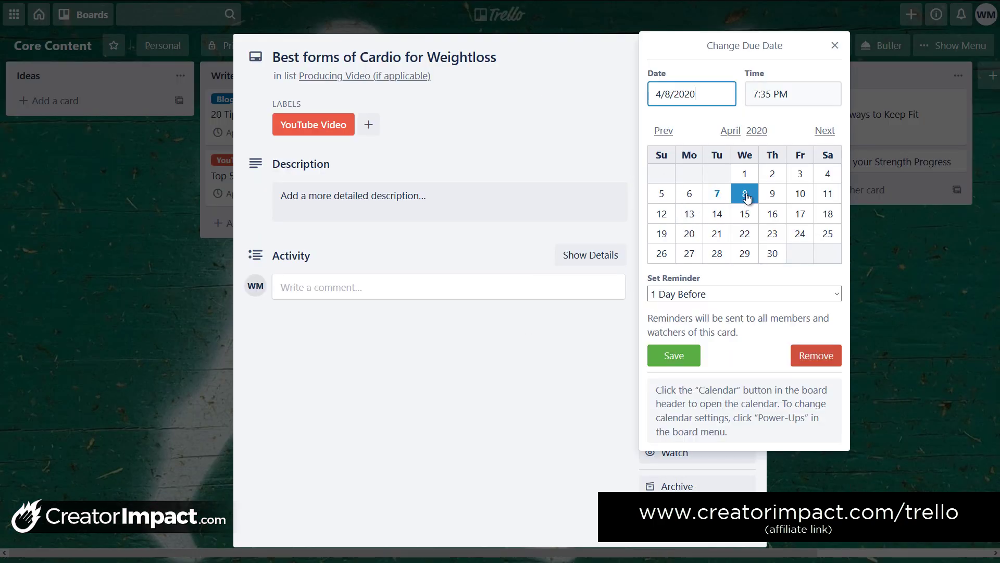
click(683, 360)
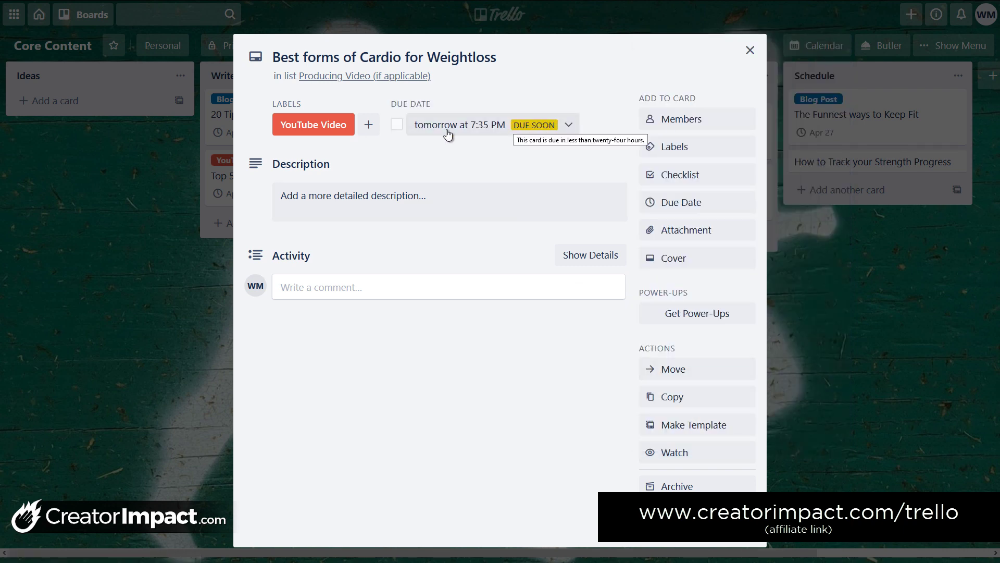
click(751, 50)
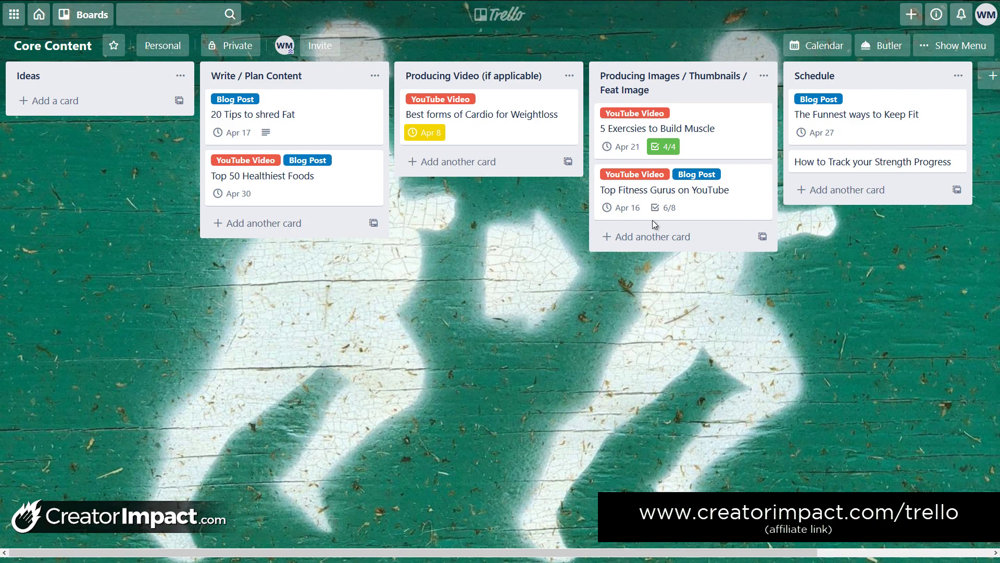
Open the "How to Track your Strength Progress" card and try to set its due date to April 26, 2020
click(837, 166)
click(700, 203)
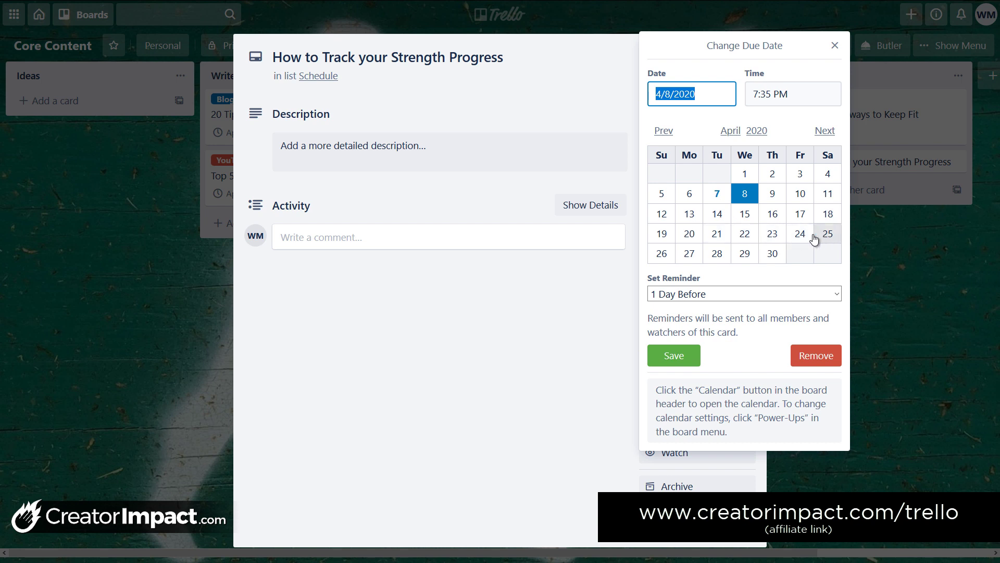
click(661, 253)
click(573, 329)
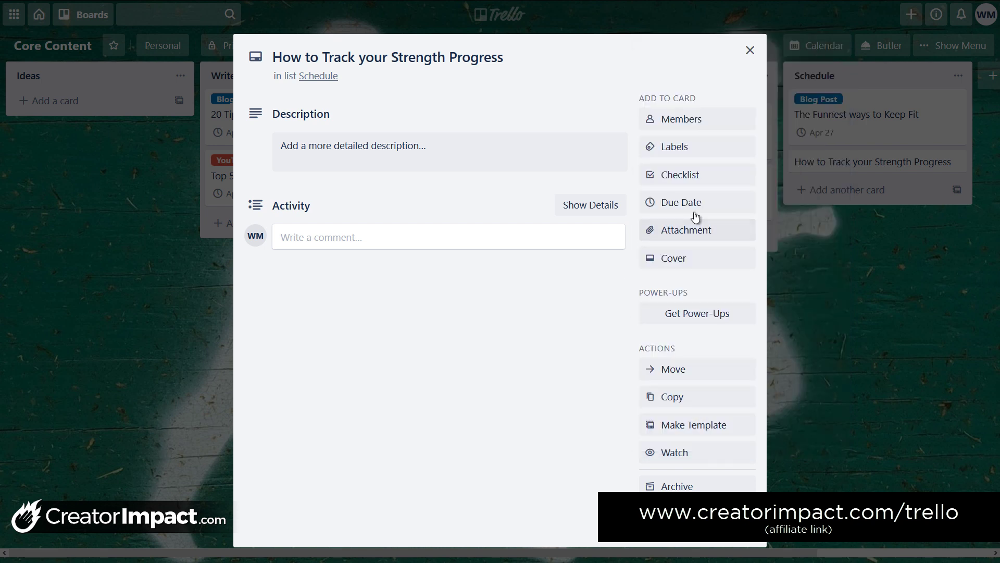
Apply the Blog Post label to the "How to Track your Strength Progress" card and close it
click(692, 157)
click(697, 389)
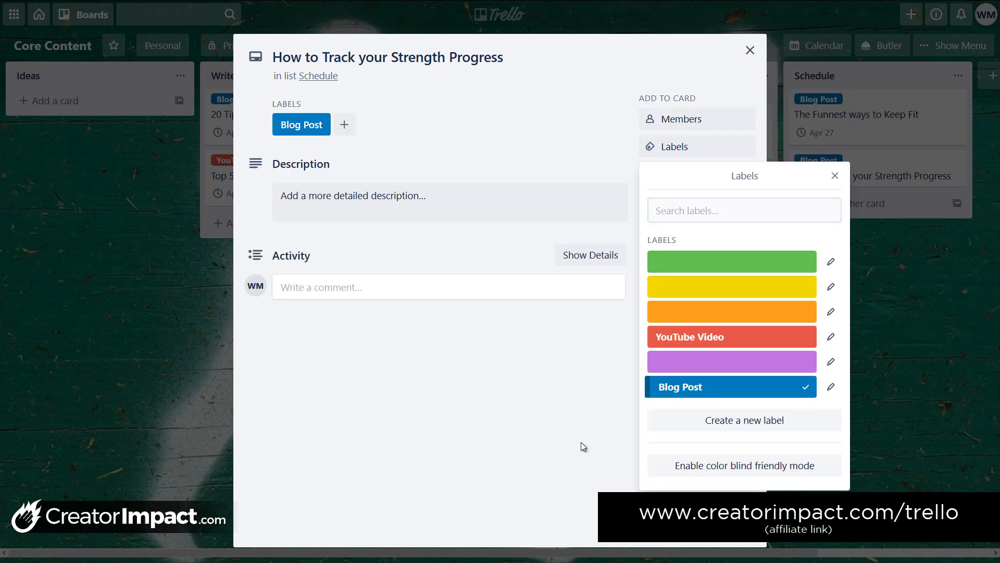
click(580, 443)
click(750, 50)
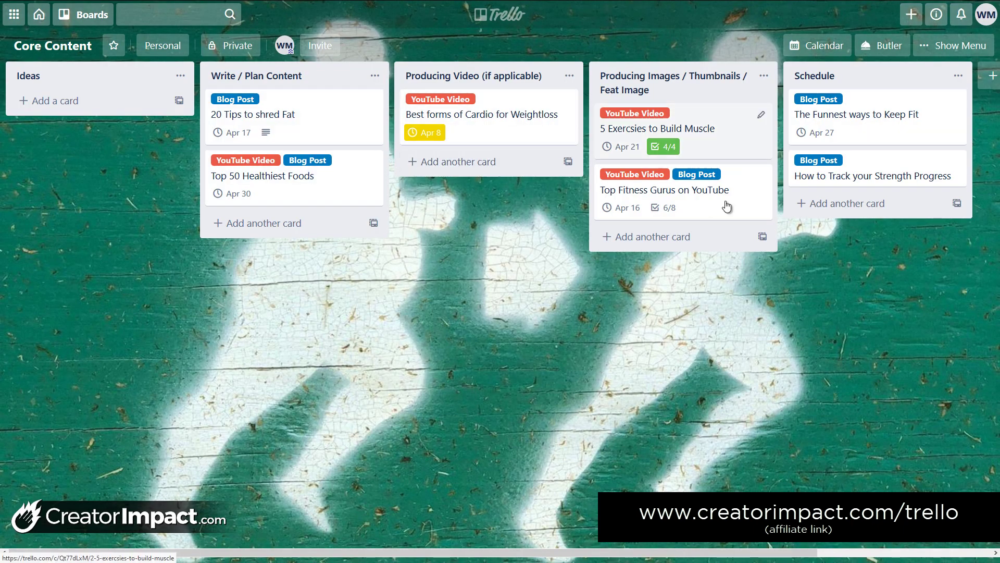
Open the Core Content board's calendar and reschedule "Top Fitness Gurus on YouTube" to April 24
click(839, 49)
scroll(761, 216, down, 5)
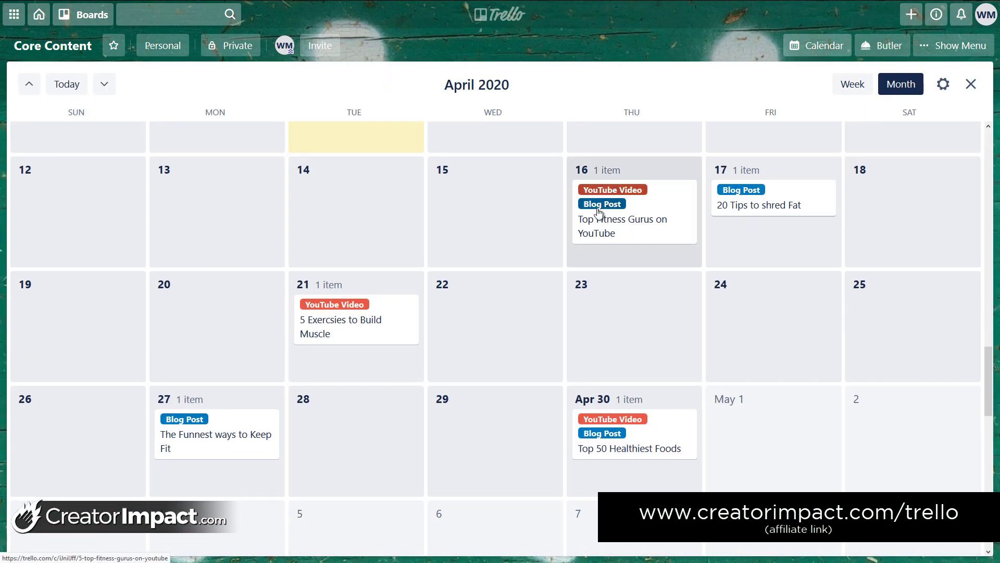
scroll(638, 344, up, 5)
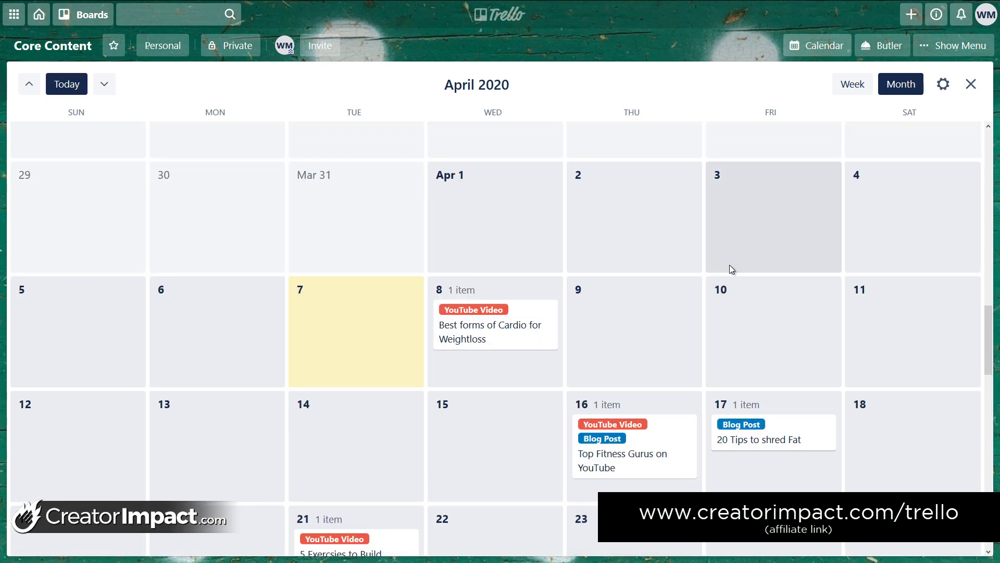
scroll(727, 267, down, 3)
scroll(730, 269, down, 3)
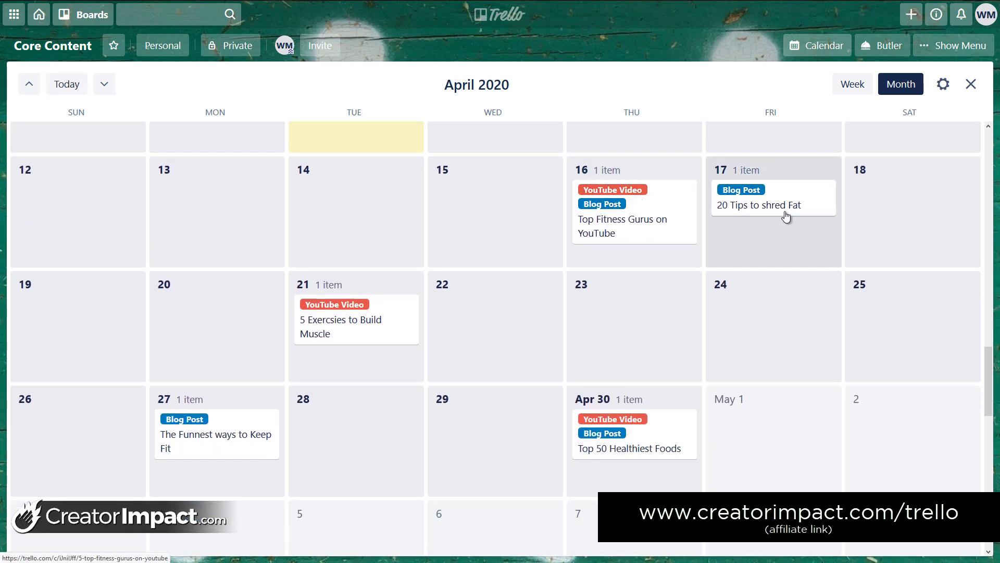
drag(690, 219, 766, 339)
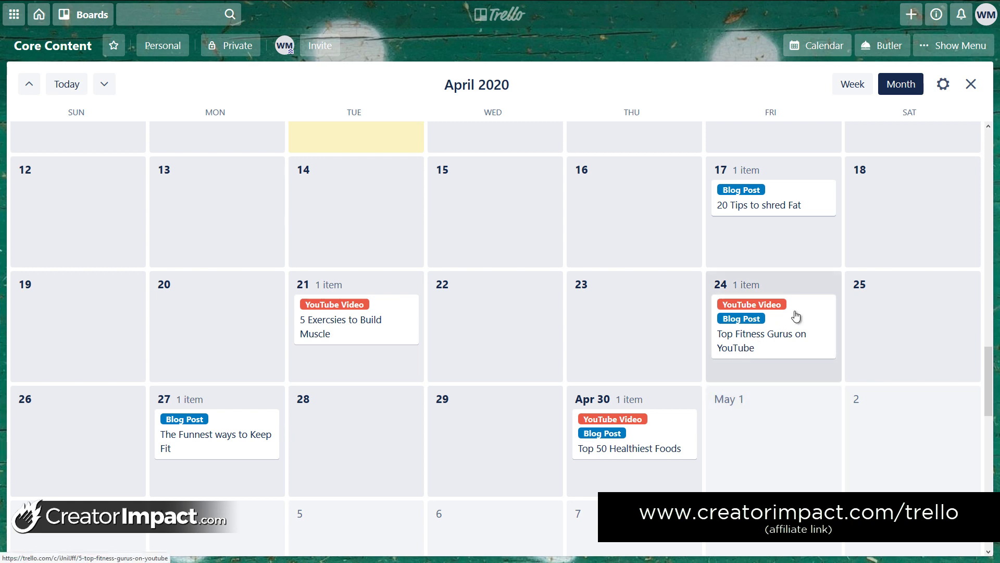
Review how the scheduled cards are spread across the April 2020 calendar and close the calendar
scroll(596, 349, down, 5)
scroll(596, 349, up, 7)
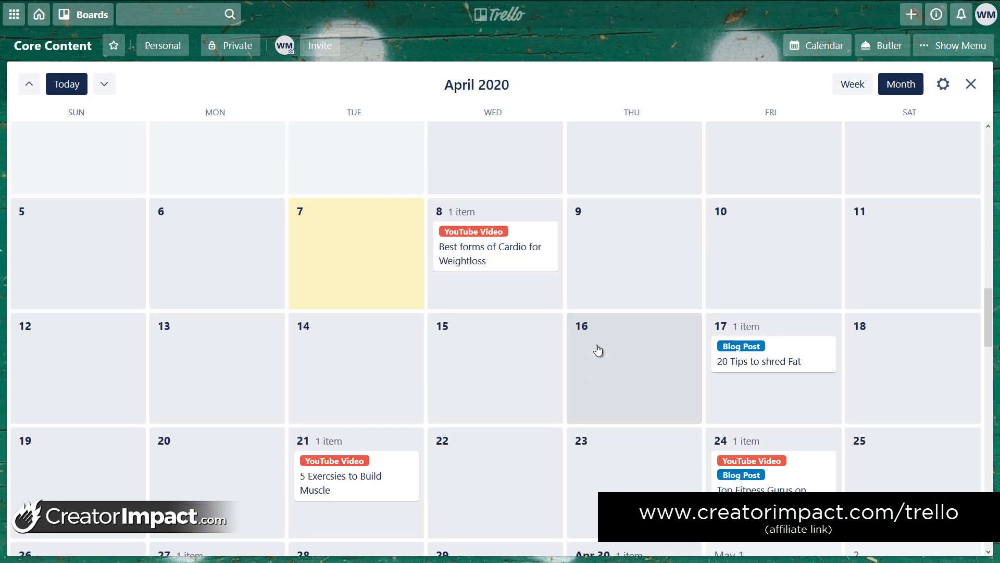
scroll(598, 350, down, 3)
scroll(599, 350, up, 2)
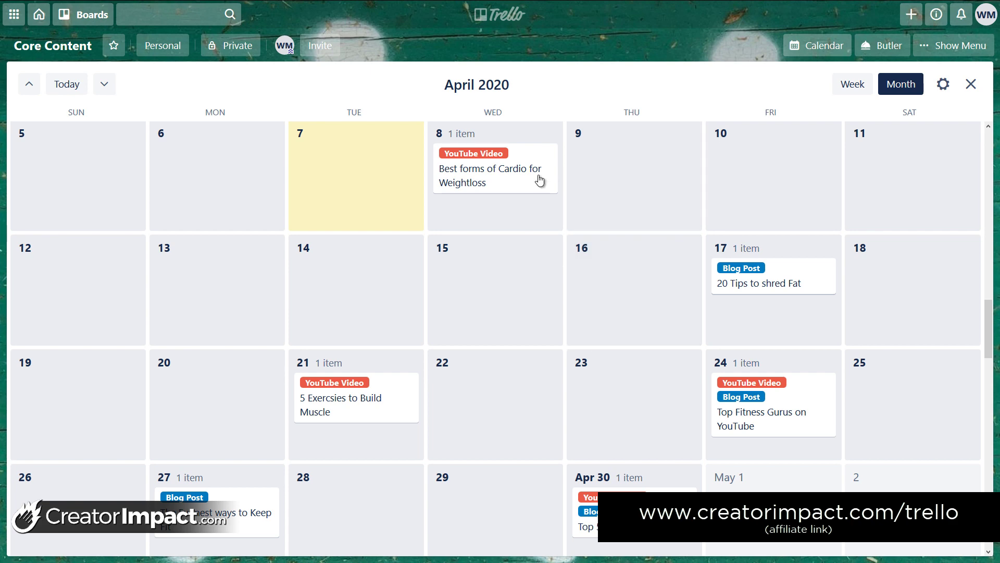
scroll(596, 291, down, 3)
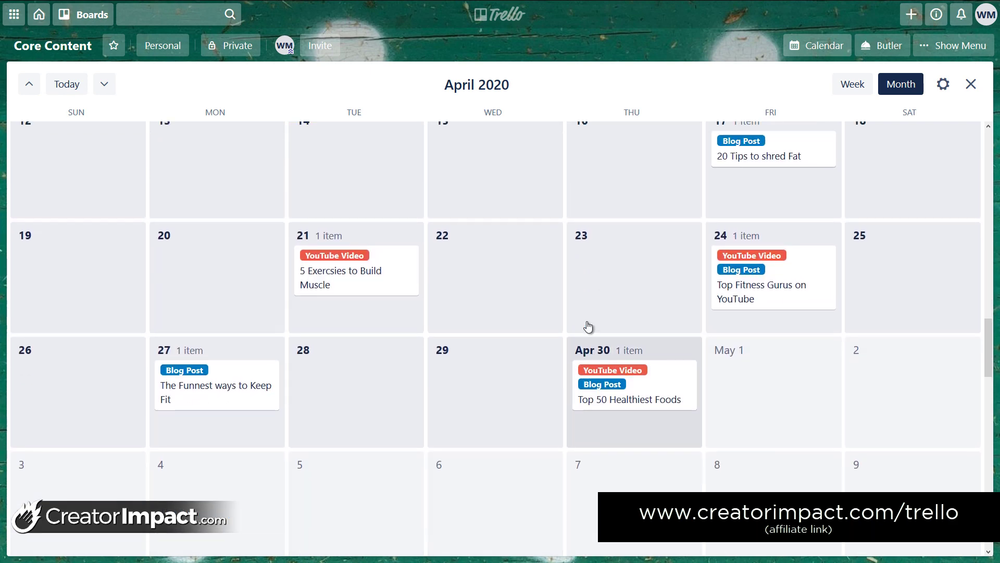
scroll(587, 326, up, 6)
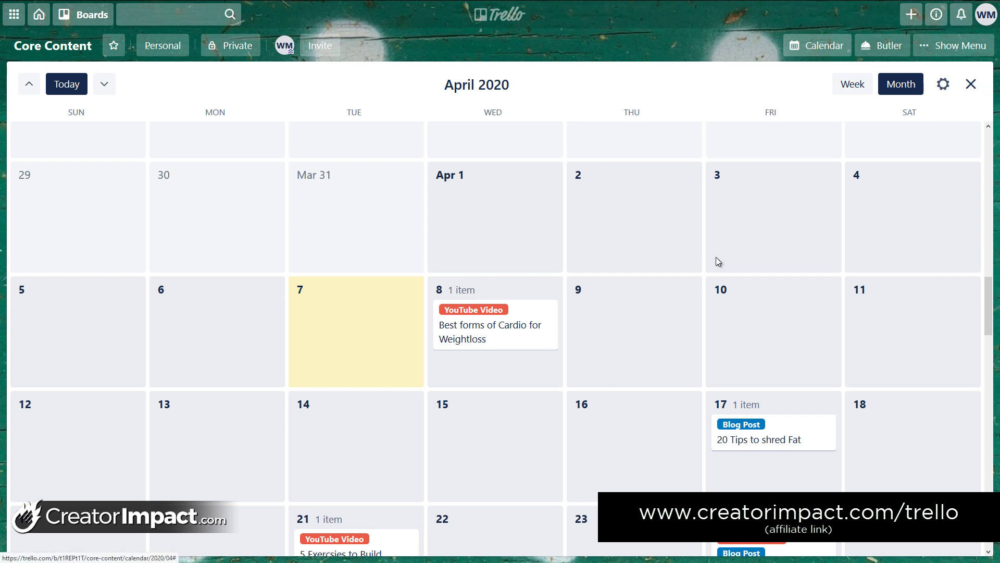
click(971, 85)
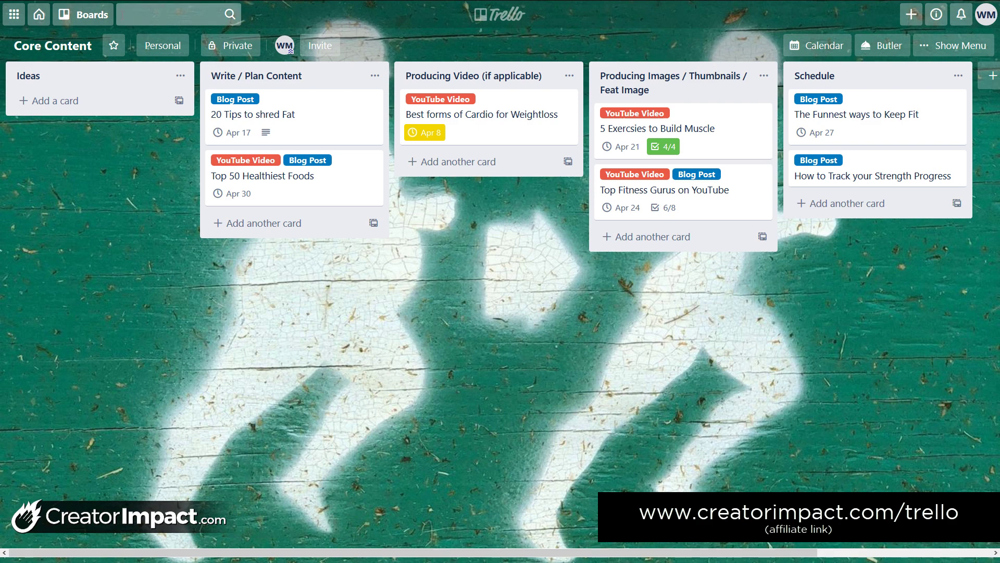
Switch to the Social Media board and add the cards "Idea 1" and "Weight loss Tips Post" to the Write Content list
click(80, 19)
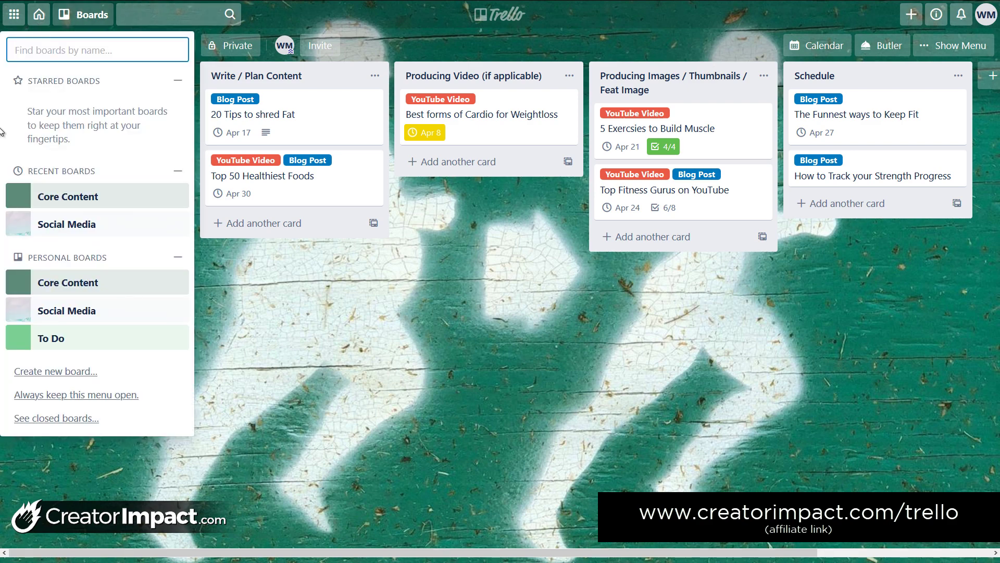
click(84, 232)
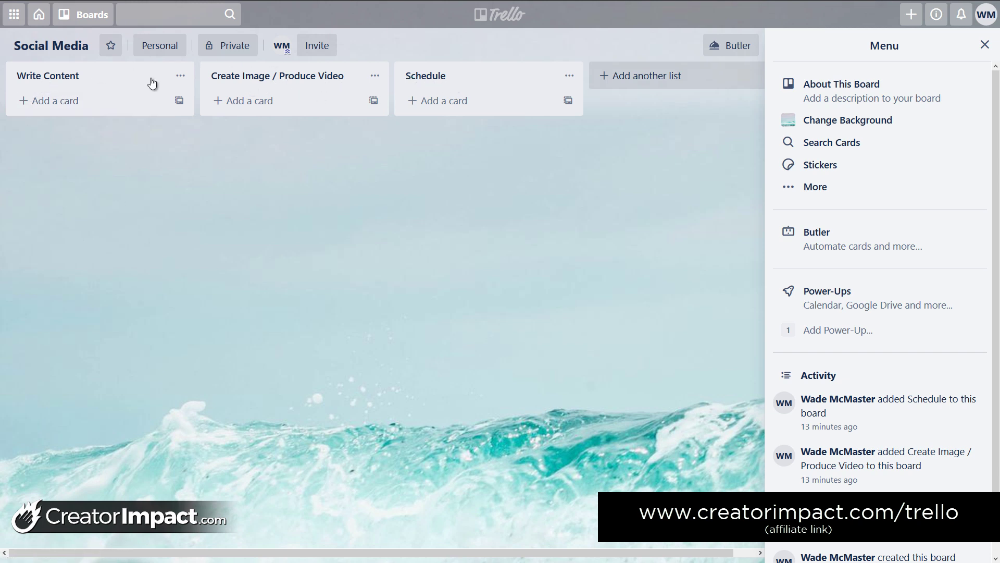
click(42, 104)
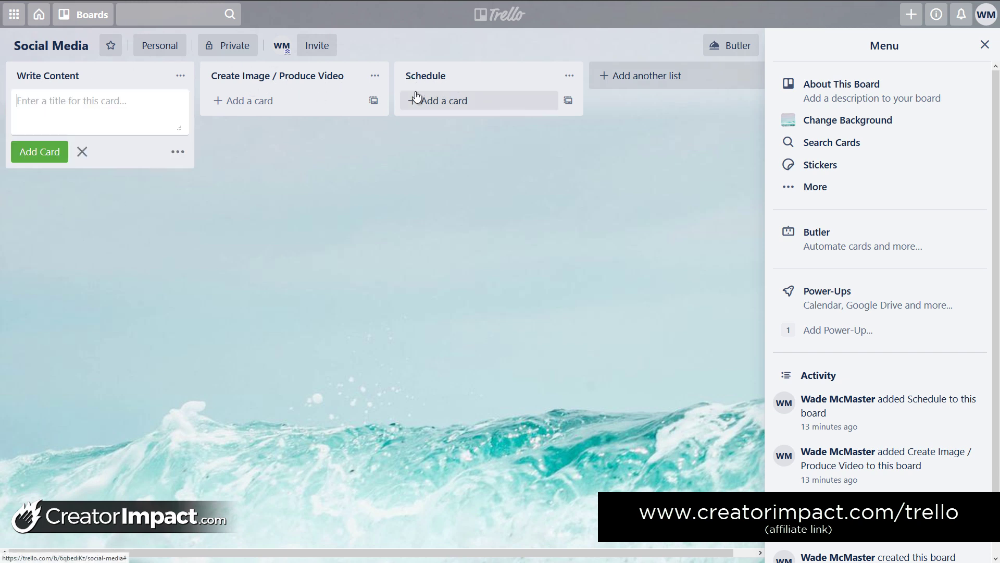
text(Idea 1)
key(Return)
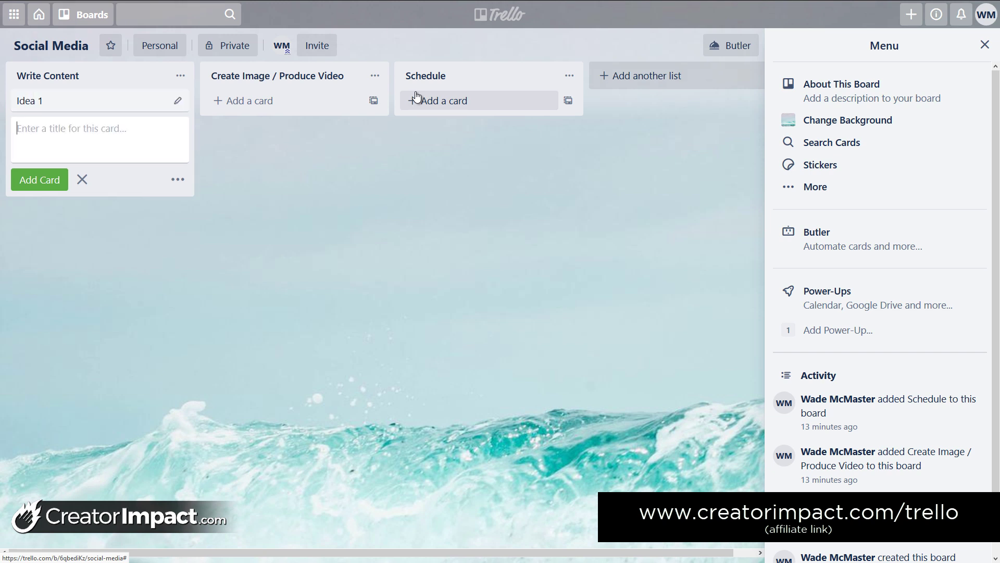
text(Weight loss)
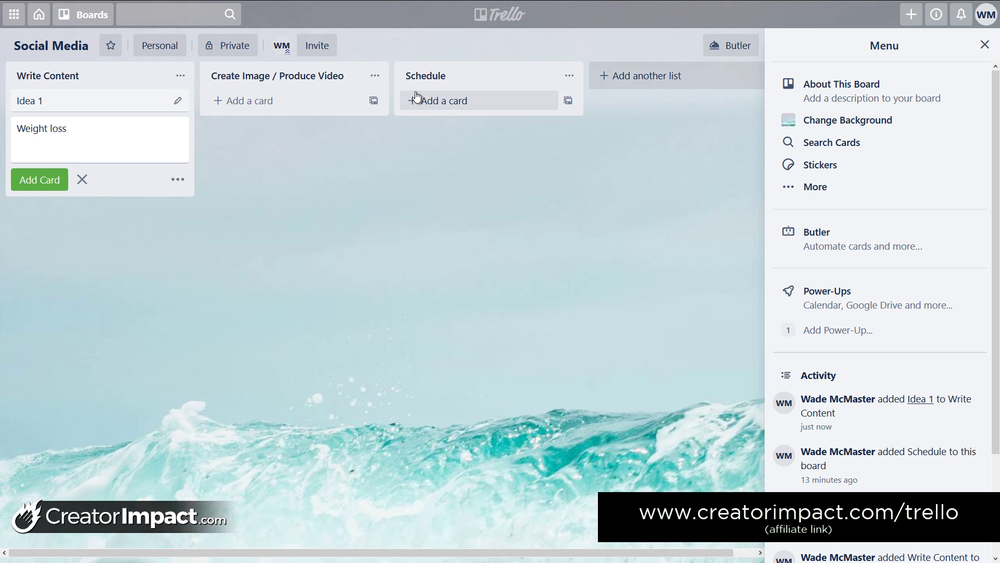
text( Tips Post)
key(Return)
Add a "Before and After" card ending with the featured person's full name and a "Motivatrional Quote" card to the Write Content list
text(Be)
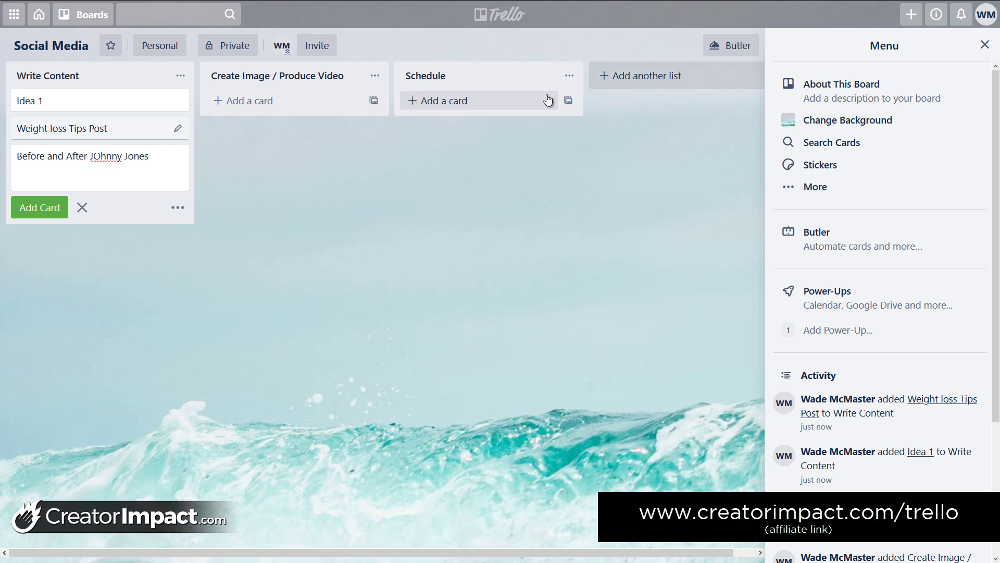
click(93, 156)
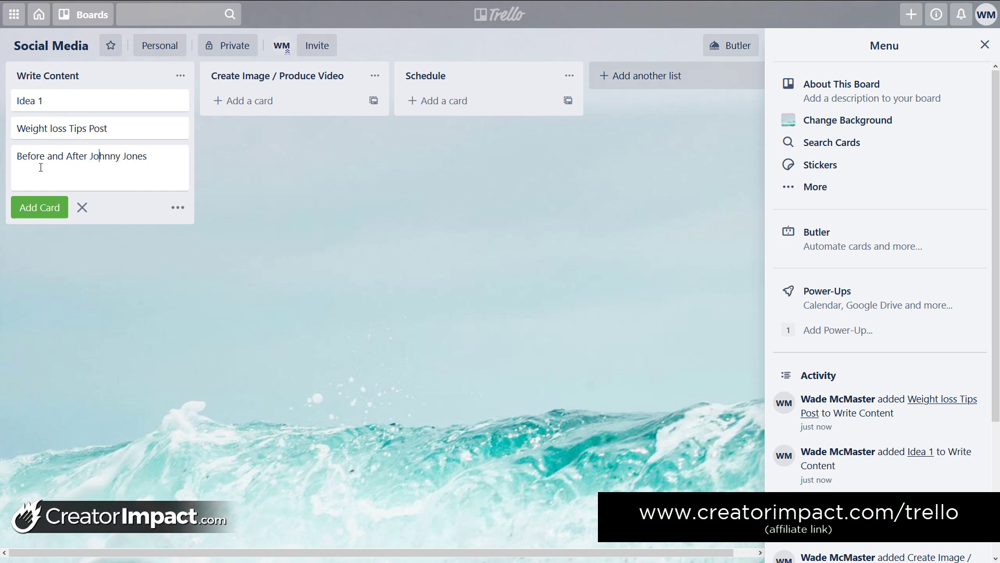
click(40, 208)
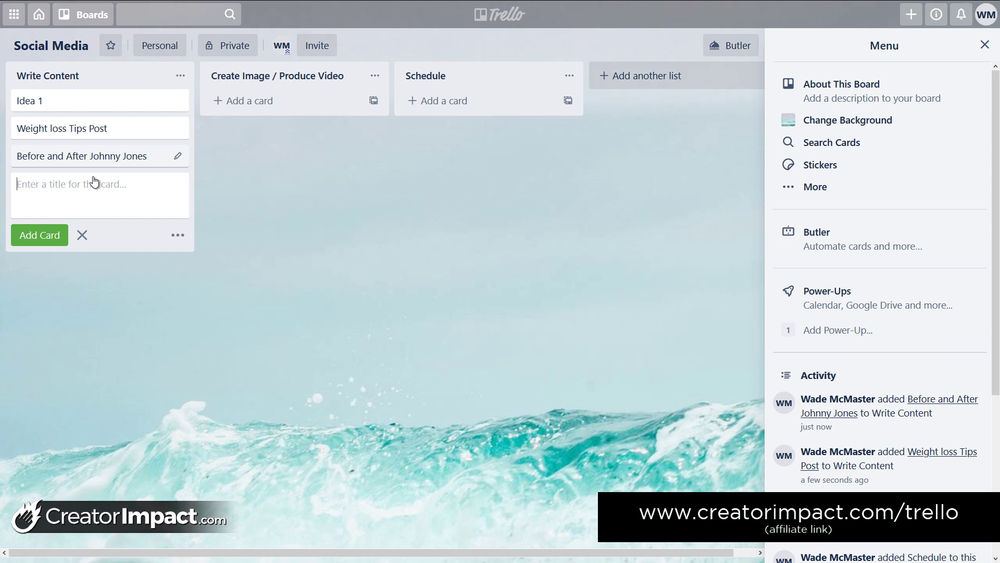
text(Motivatrional Quote)
key(Return)
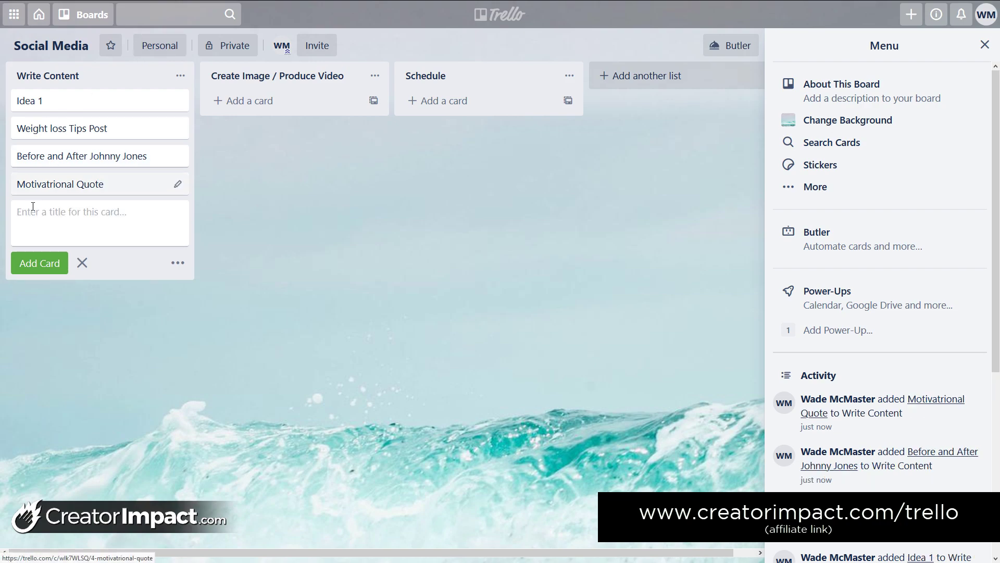
Open the "Motivatrional Quote" card and correct its title to "Motivational Quote"
click(54, 188)
click(327, 57)
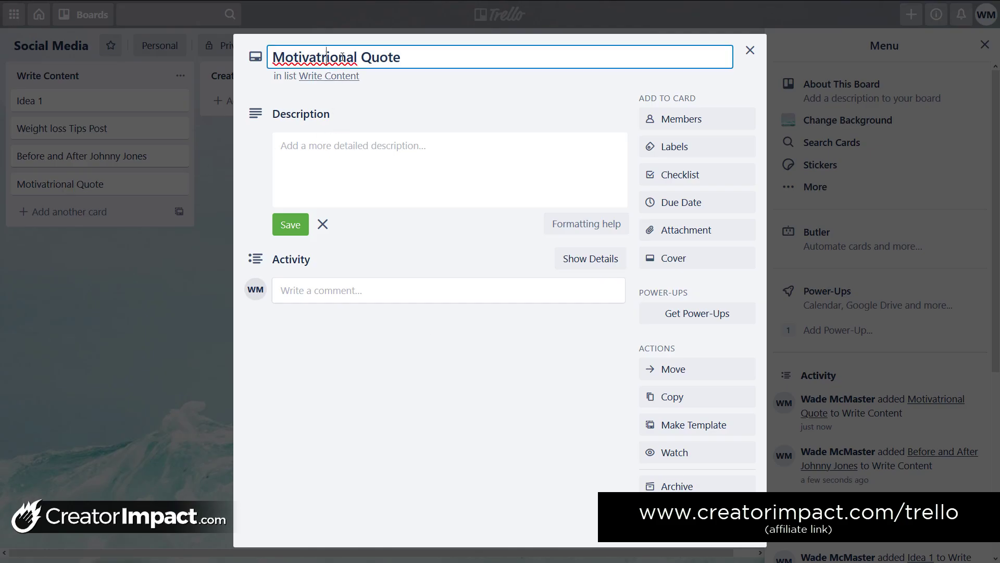
key(BackSpace)
key(Return)
click(336, 149)
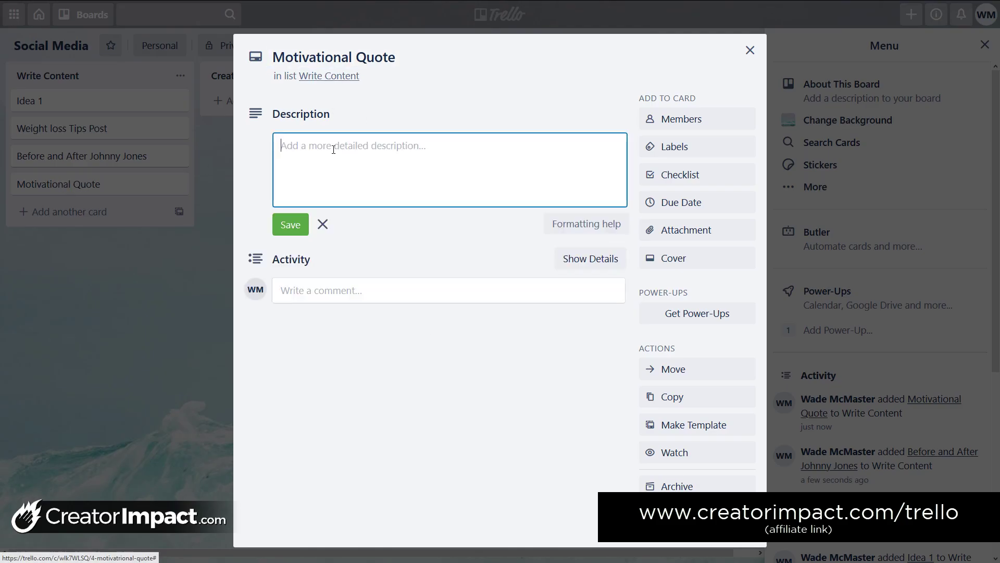
click(427, 364)
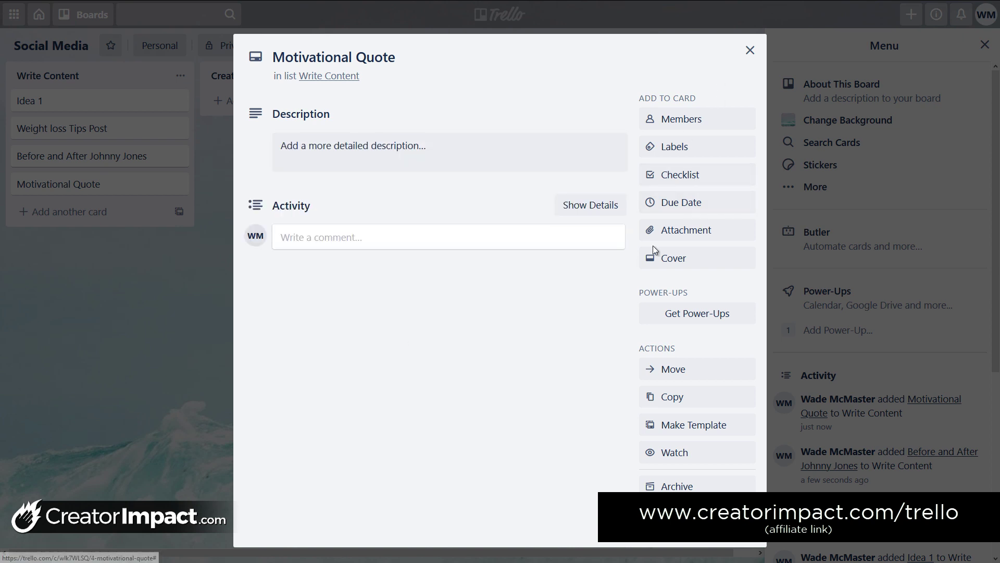
Apply the blue, purple and red labels to the Motivational Quote card and name the blue label "Facebook"
click(666, 153)
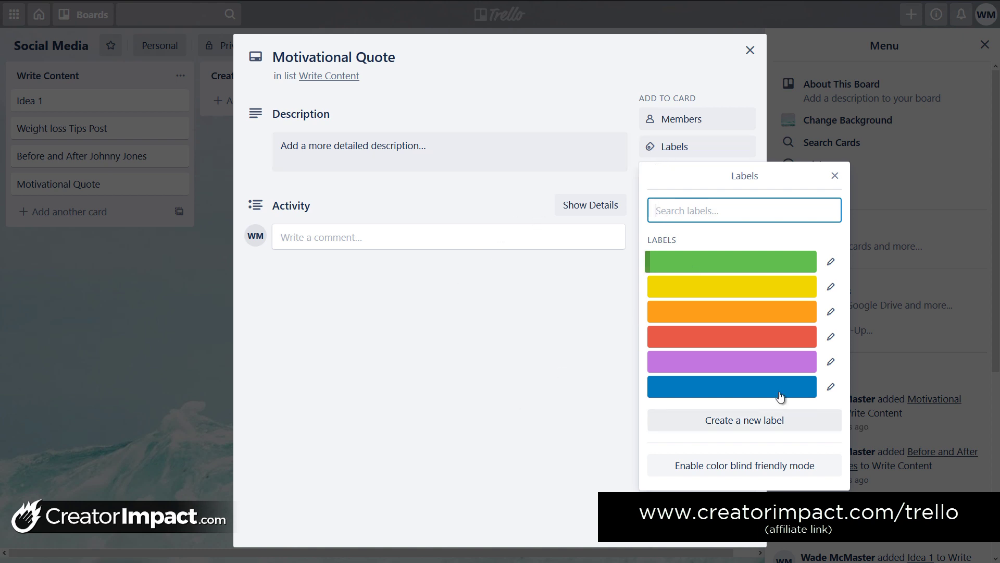
click(797, 394)
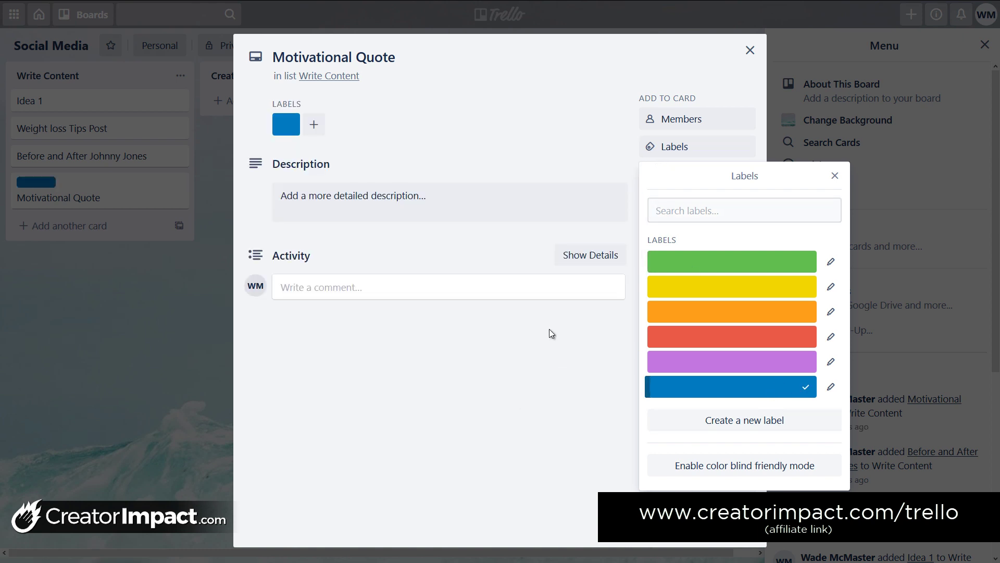
click(779, 362)
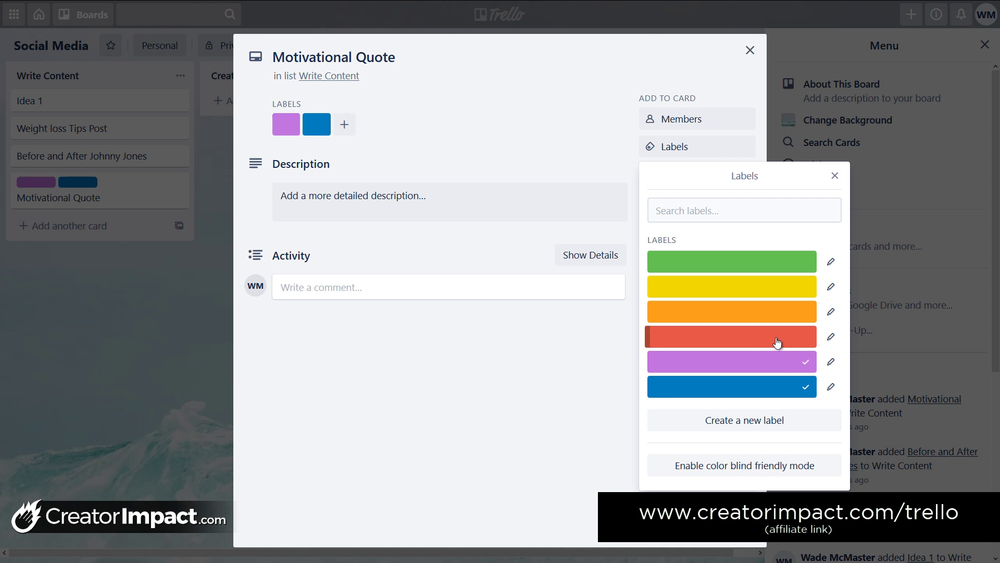
click(777, 342)
click(831, 387)
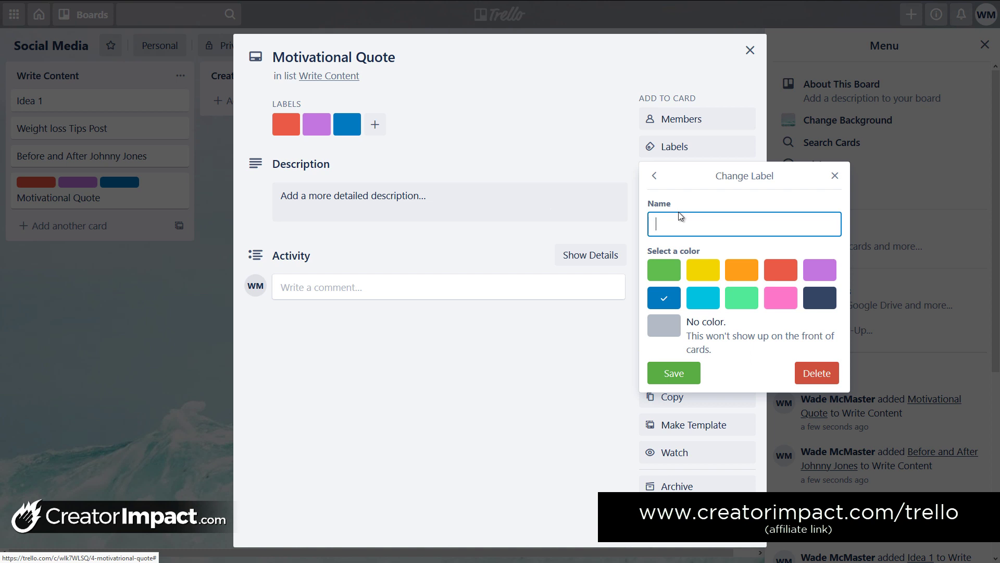
text(Facebook)
click(696, 382)
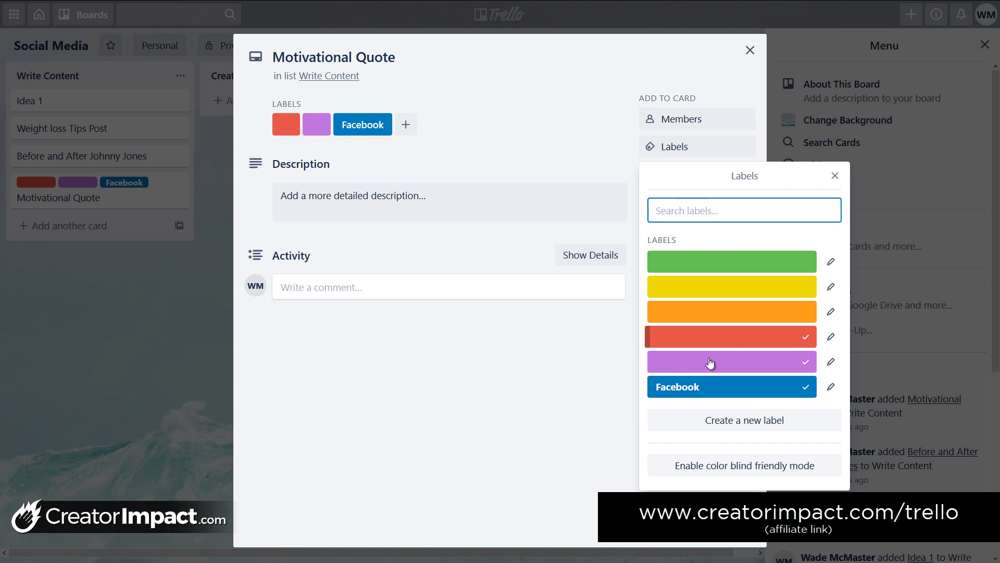
Name the purple label "Instagram" and apply it to the Motivational Quote card
click(710, 361)
click(831, 362)
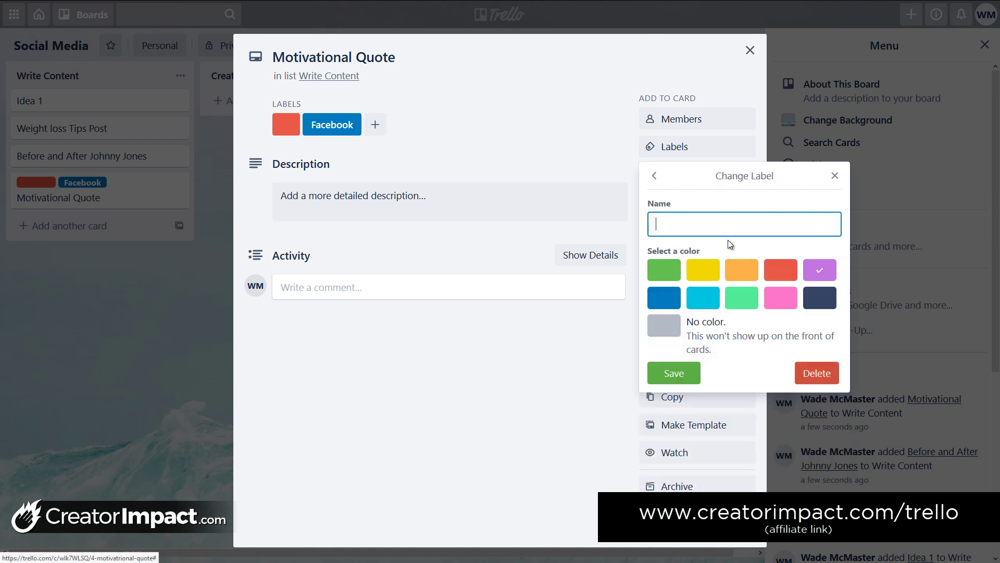
text(Instagram)
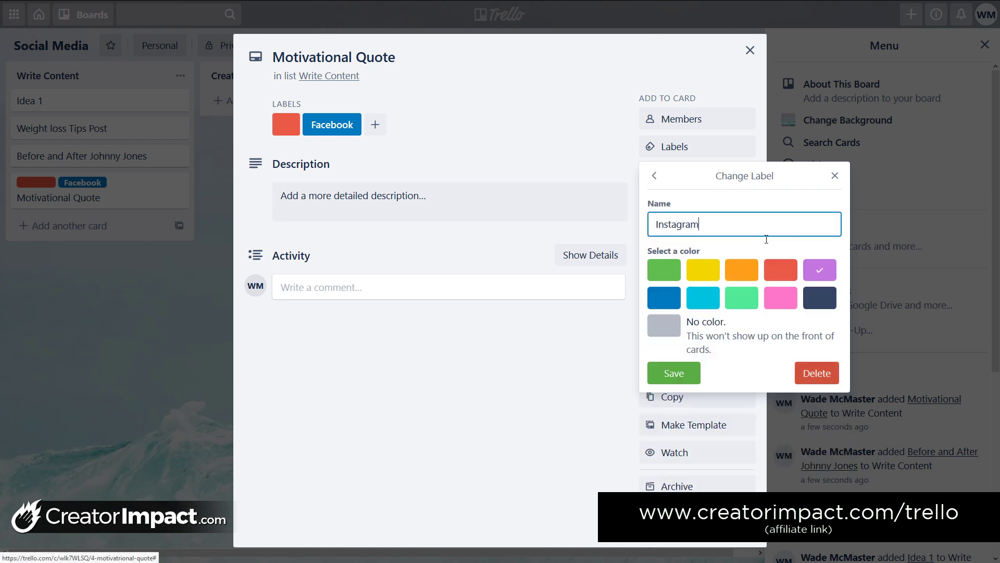
click(674, 374)
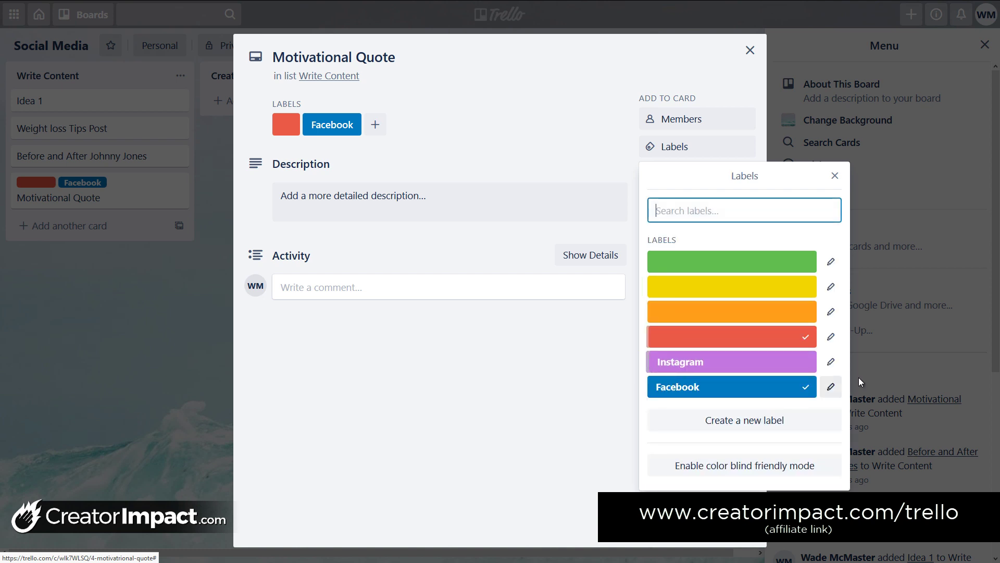
click(775, 367)
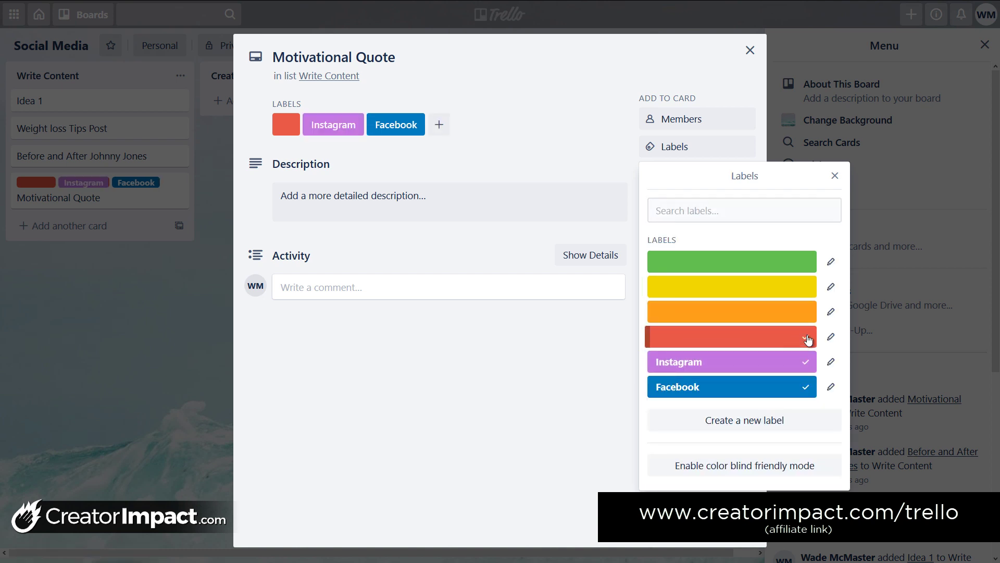
Name the red label "Pinterest", keeping it applied to the Motivational Quote card
click(808, 340)
click(777, 339)
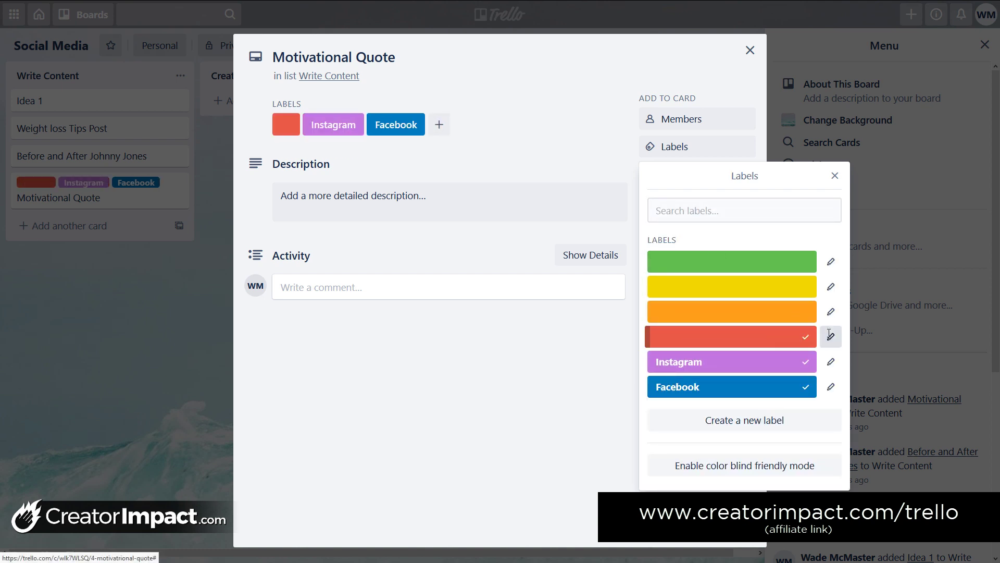
click(830, 335)
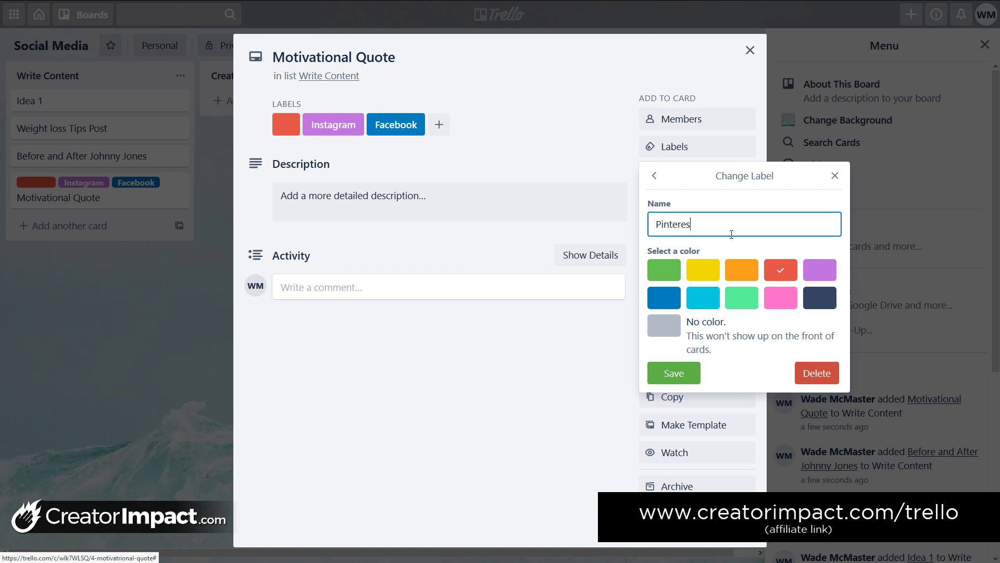
click(693, 374)
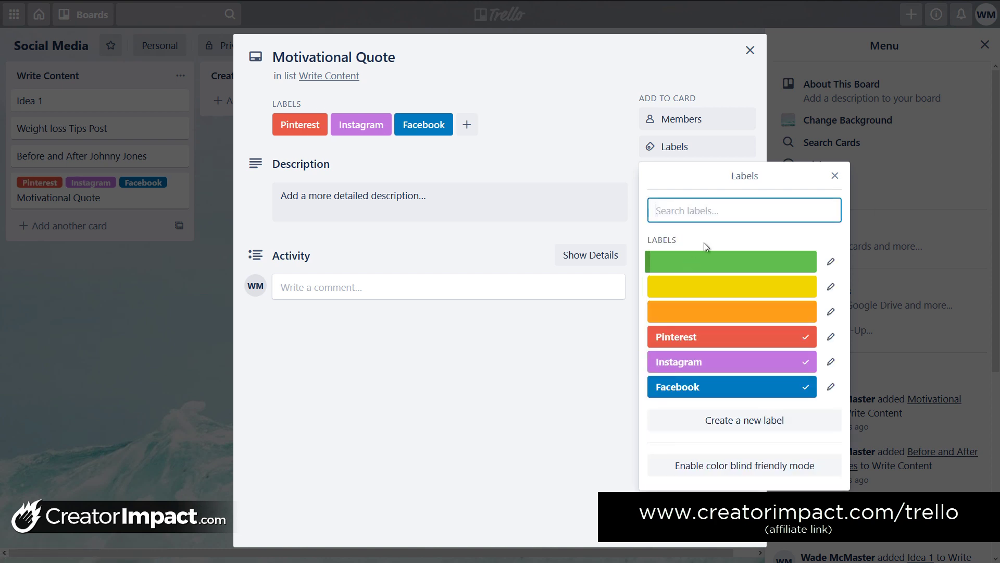
Apply the orange label to the Motivational Quote card and name it "Twitter"
click(713, 311)
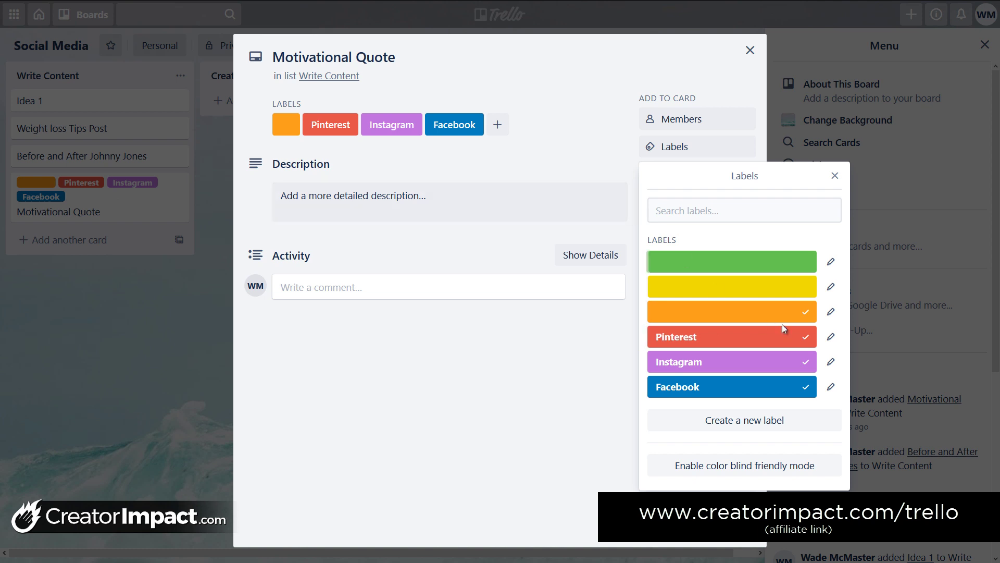
click(831, 312)
click(701, 226)
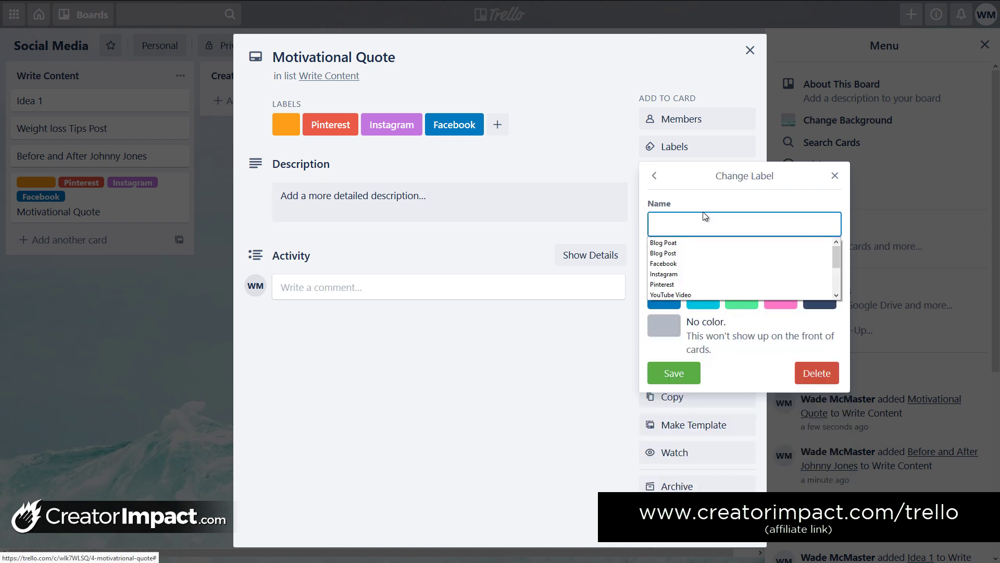
text(Twitter)
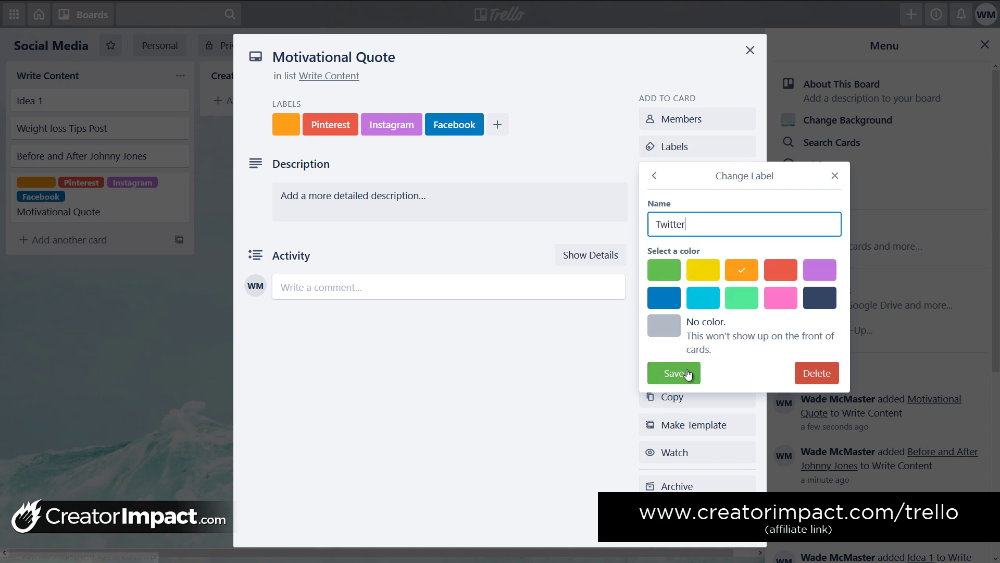
click(688, 374)
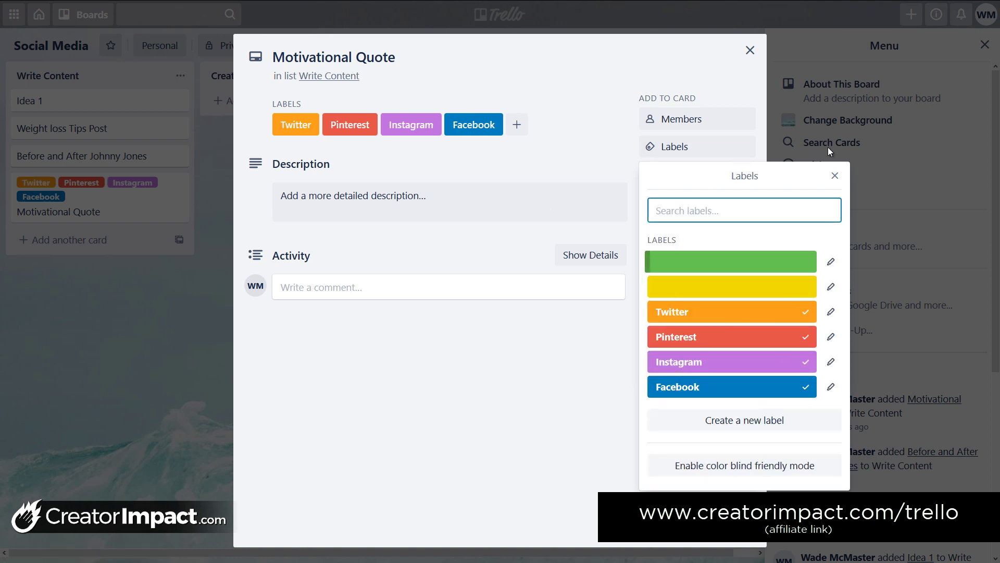
Set the Motivational Quote card's due date to April 17, 2020 and move the card to the Schedule list
click(568, 203)
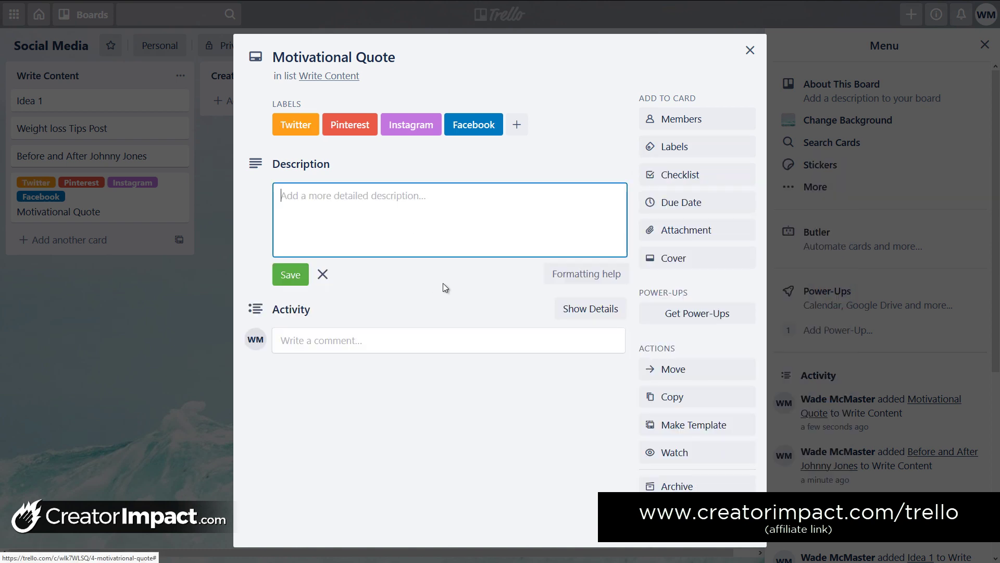
click(703, 208)
click(801, 213)
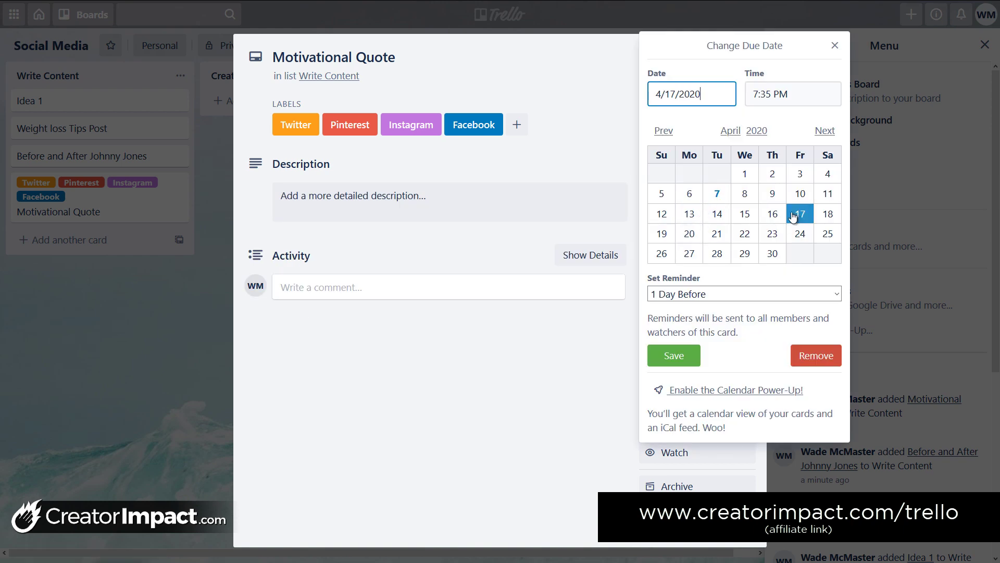
click(678, 357)
click(117, 370)
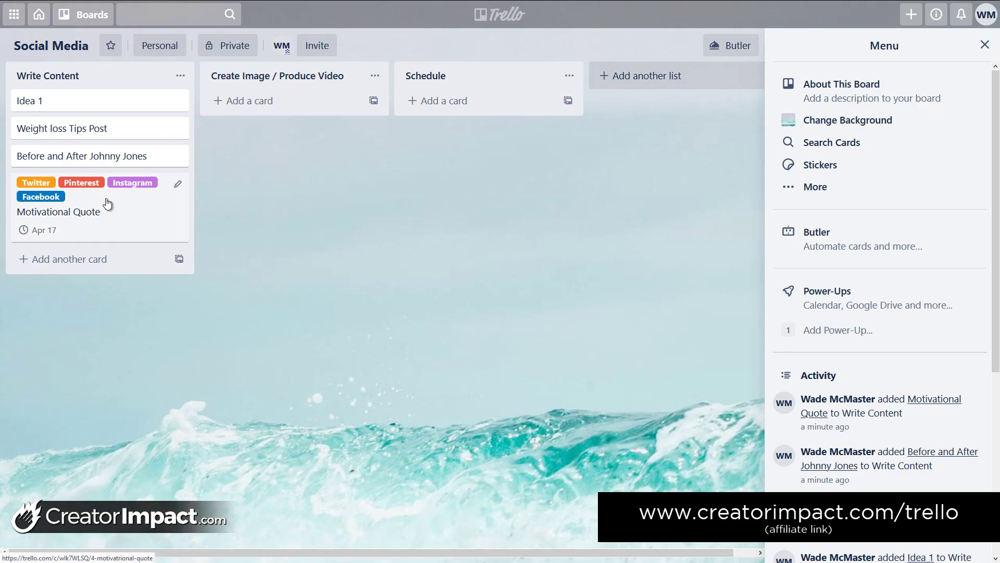
drag(107, 203, 463, 130)
Label the "Weight loss Tips Post" card with Facebook and Twitter and move it to the Create Image / Produce Video list
click(96, 131)
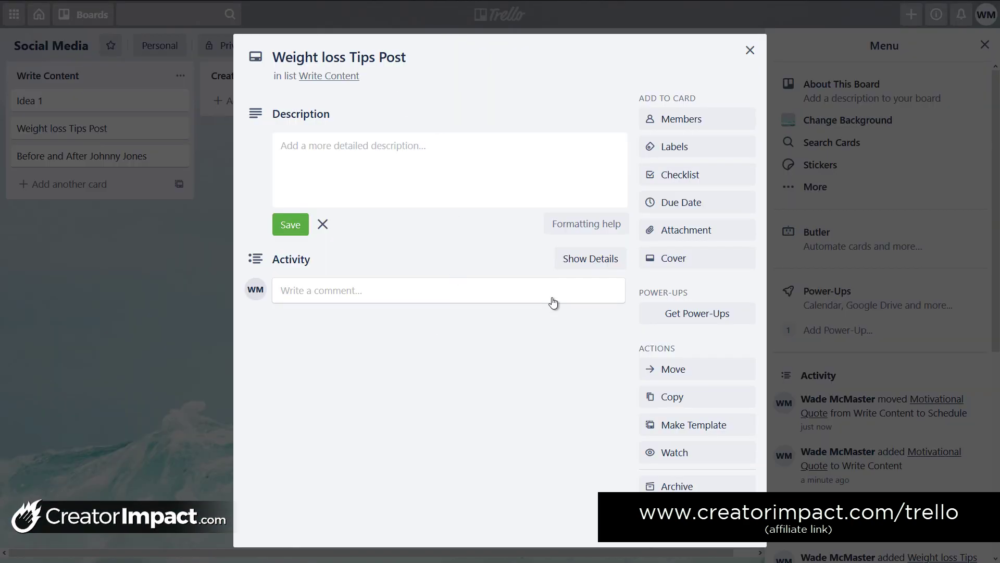
click(673, 147)
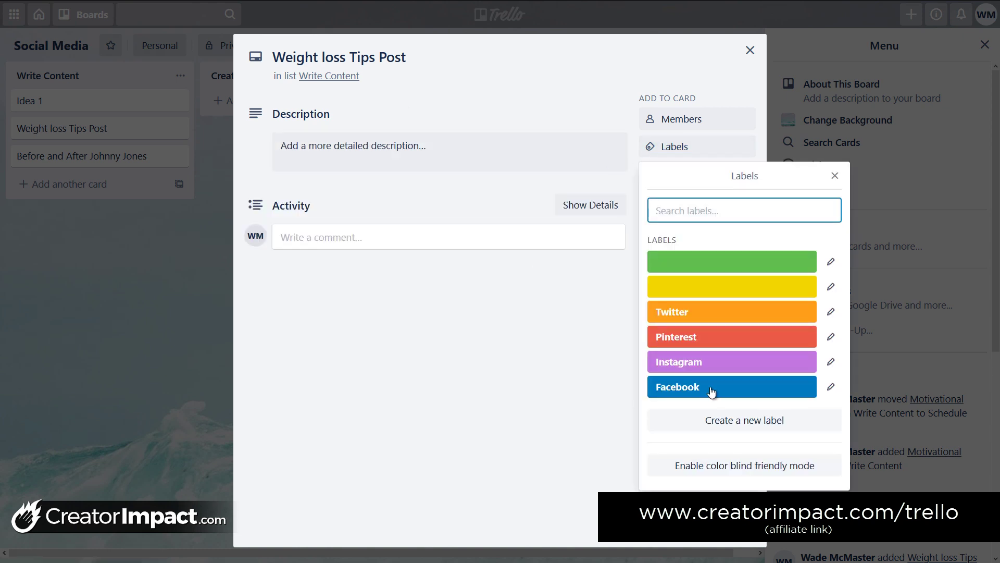
click(831, 312)
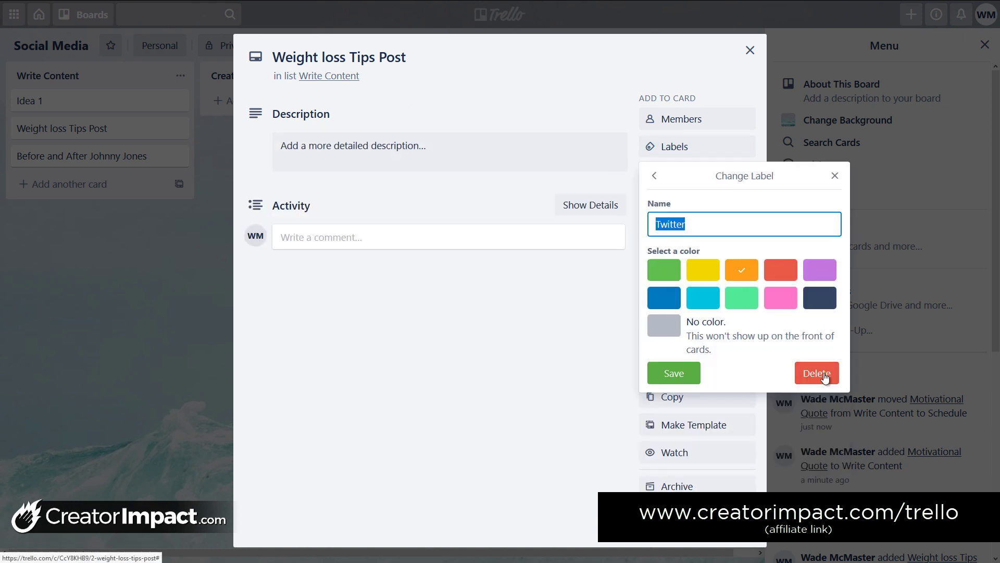
click(685, 376)
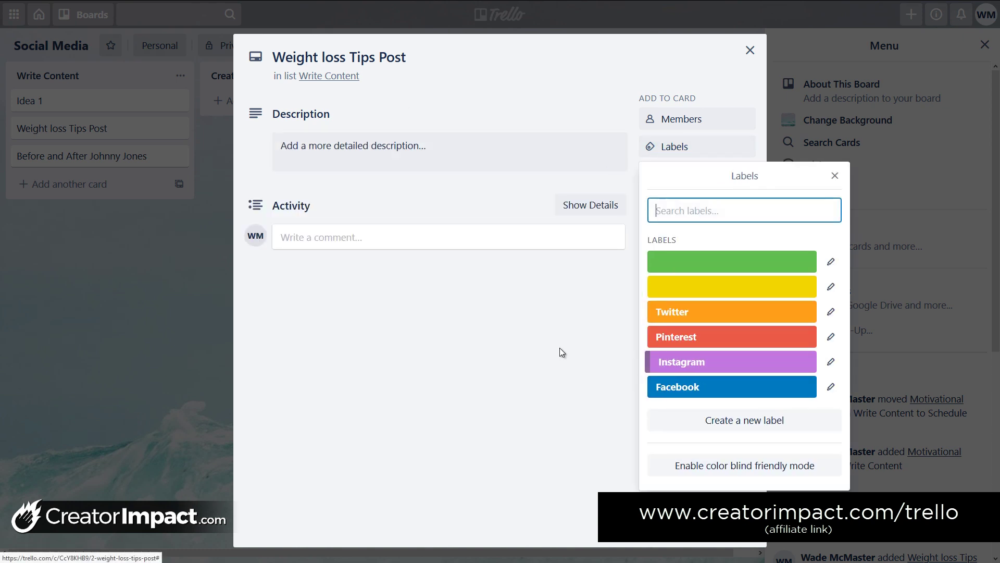
click(789, 389)
click(722, 319)
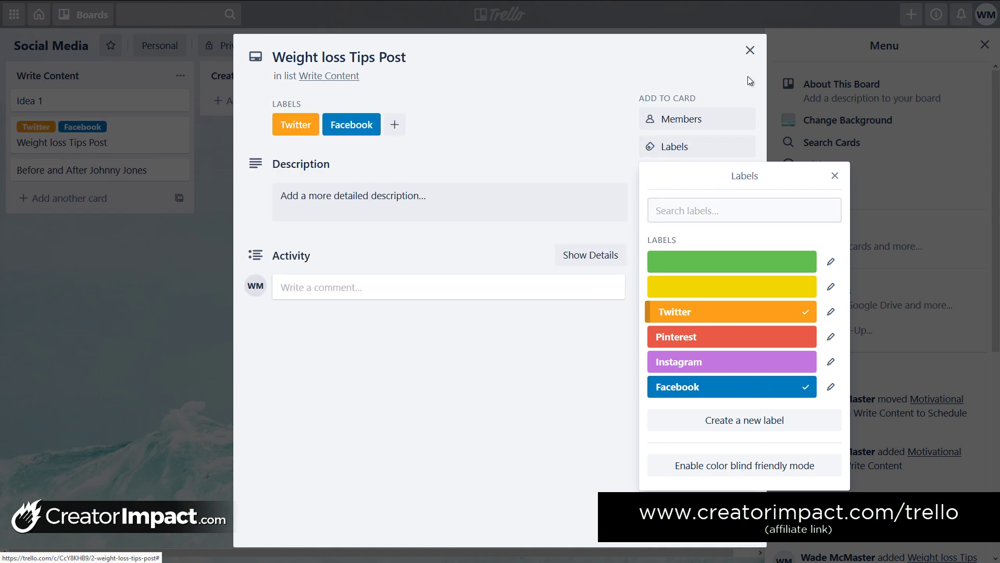
click(750, 50)
drag(101, 136, 295, 112)
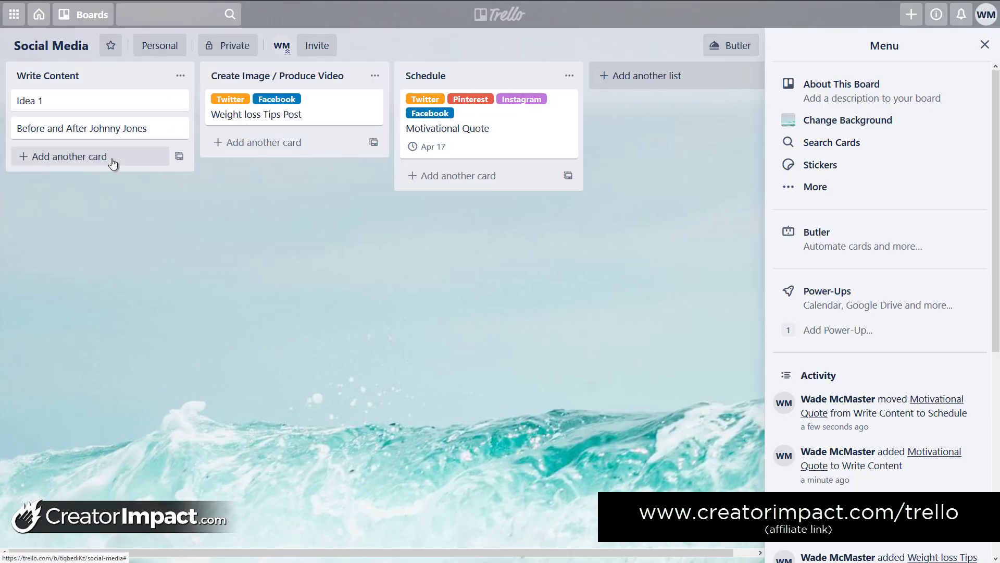
Set the due date of the "Before and After" card in the Write Content list to April 29, 2020
click(104, 128)
click(677, 203)
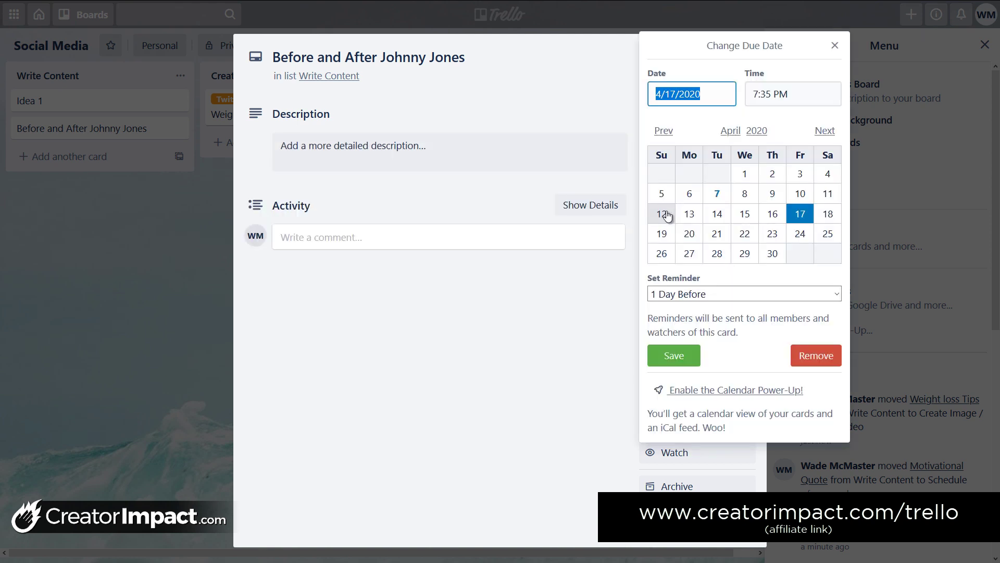
click(744, 253)
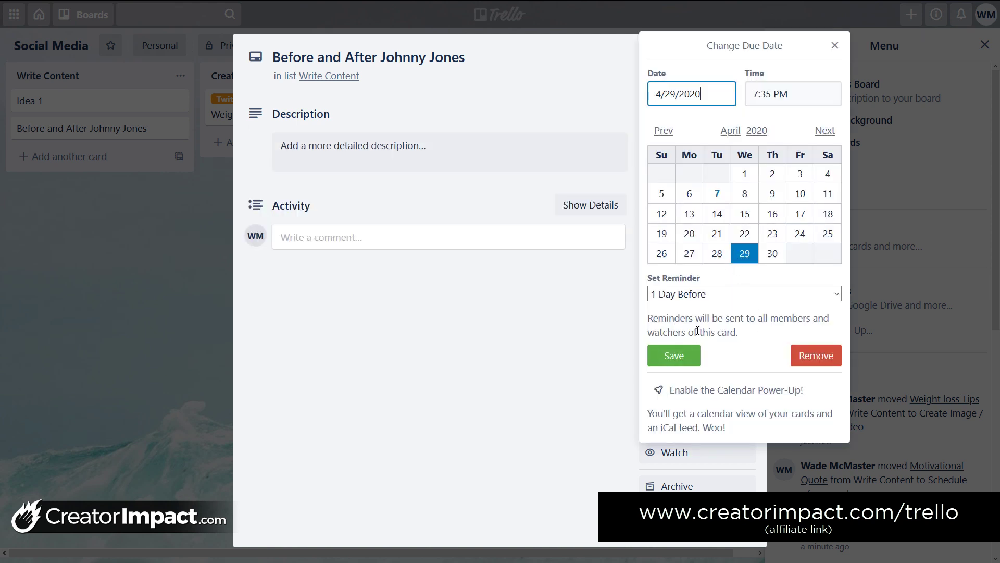
click(674, 355)
Apply the Pinterest, Instagram and Facebook labels to the "Before and After" card and close it
click(689, 147)
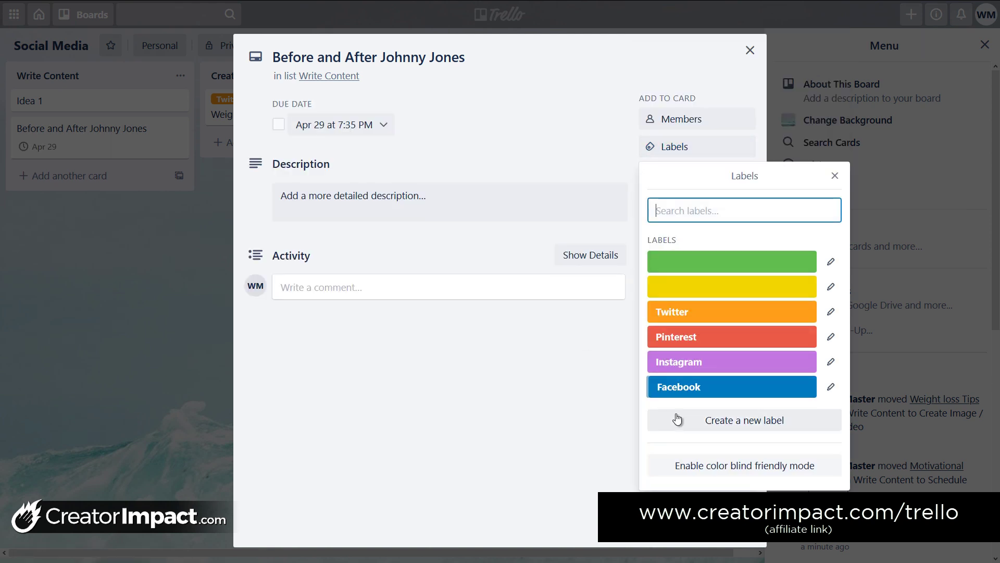
click(777, 339)
click(767, 365)
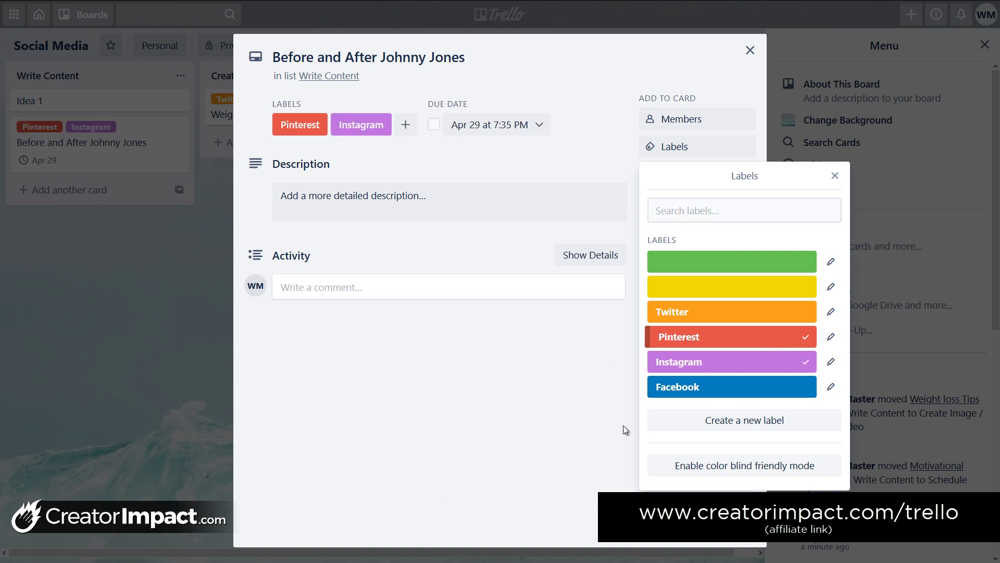
click(698, 388)
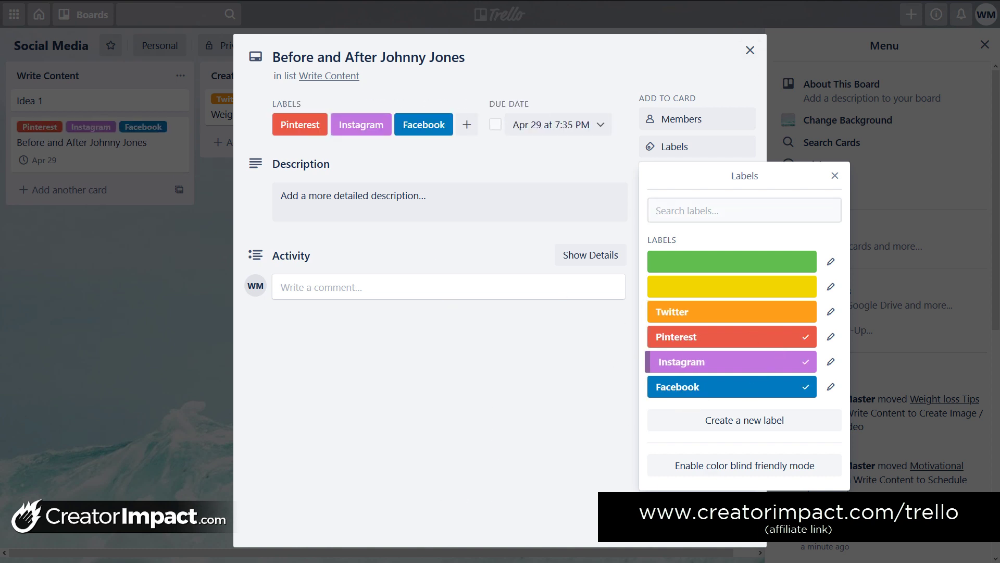
click(465, 420)
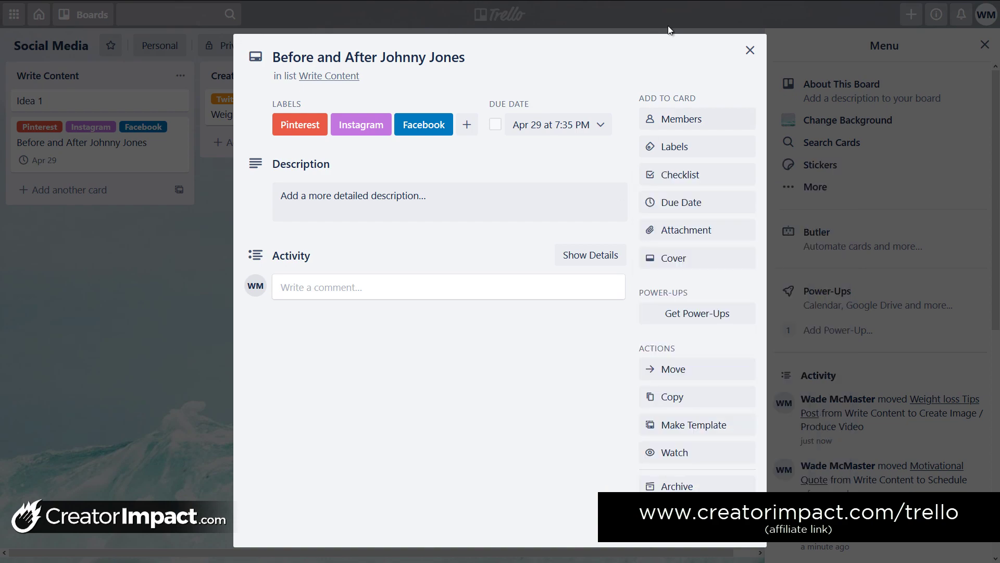
click(214, 396)
Set the due date of the "Idea 1" card in the Write Content list to April 9, 2020 and close the card
click(62, 101)
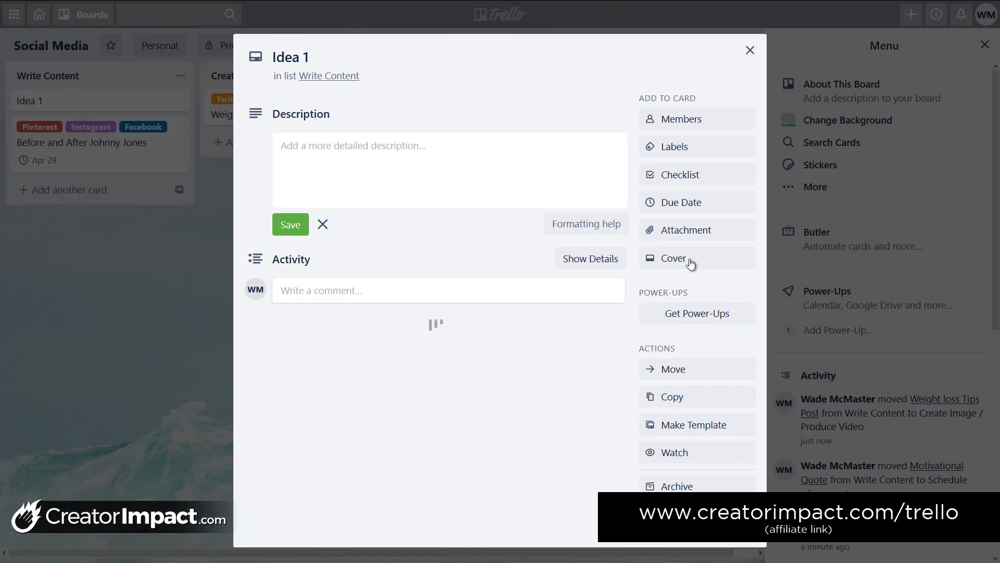
click(681, 201)
click(773, 194)
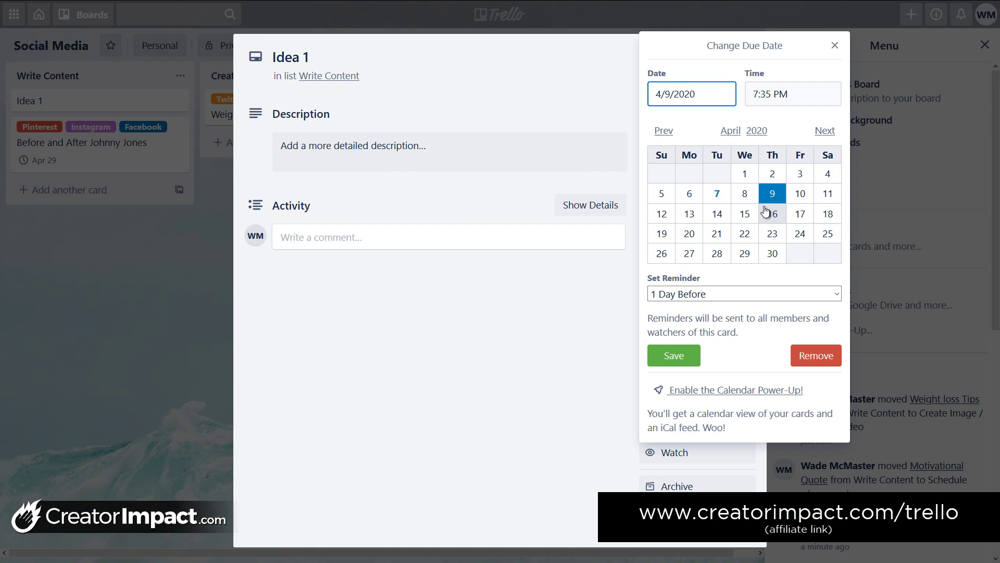
click(692, 362)
click(165, 281)
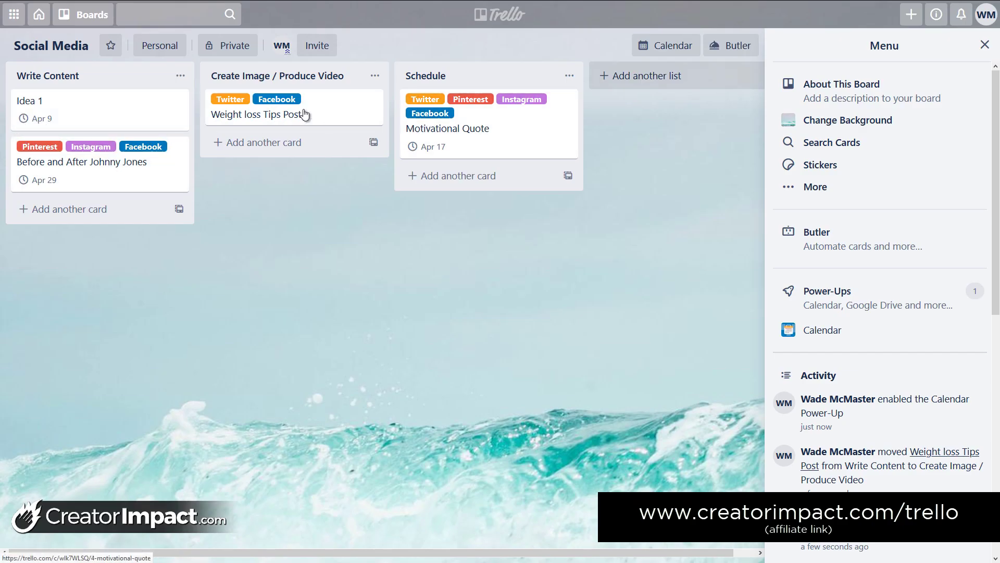
Set the due date of the "Weight loss Tips Post" card to April 17, 2020 and close the card
click(326, 111)
click(680, 199)
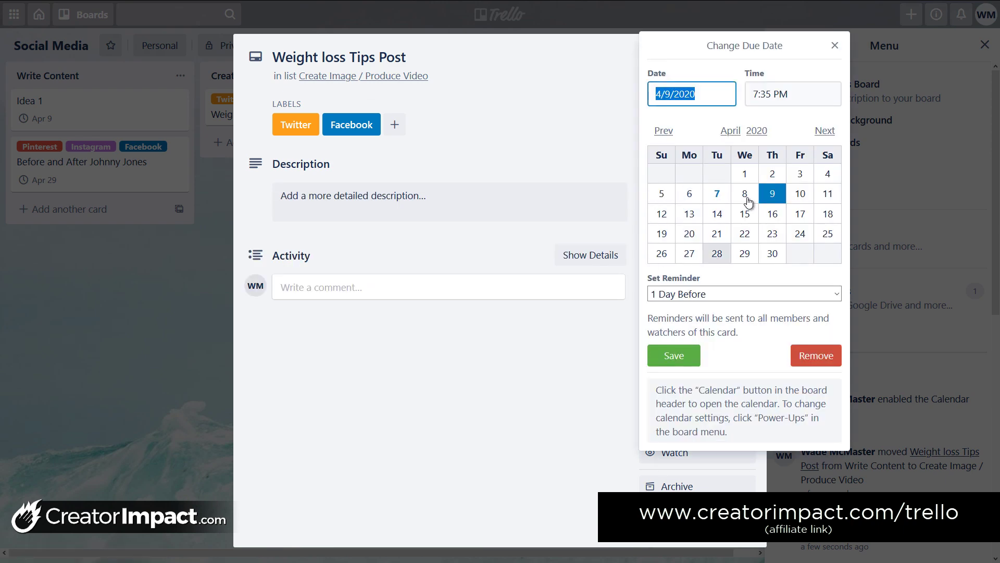
click(800, 213)
click(674, 355)
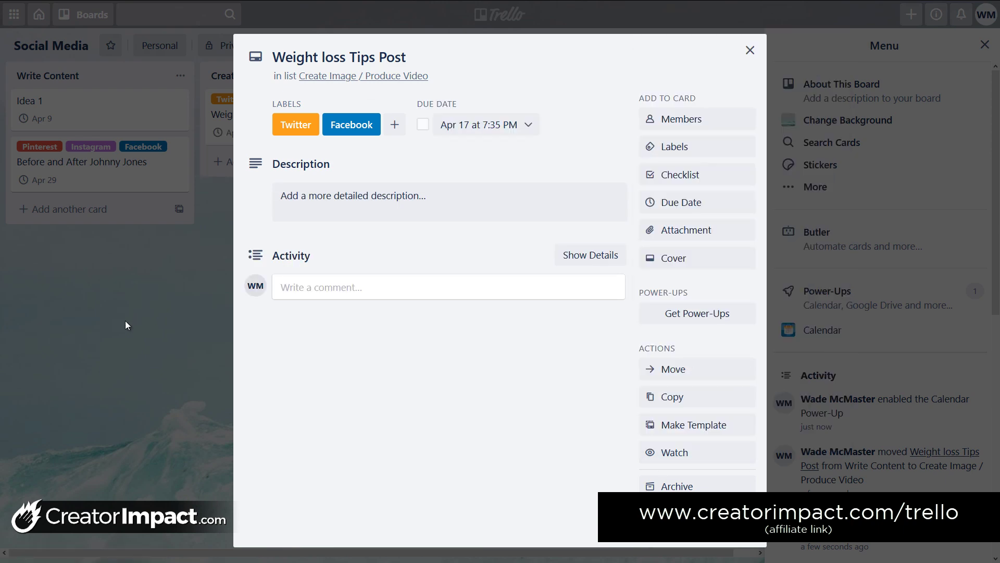
click(125, 321)
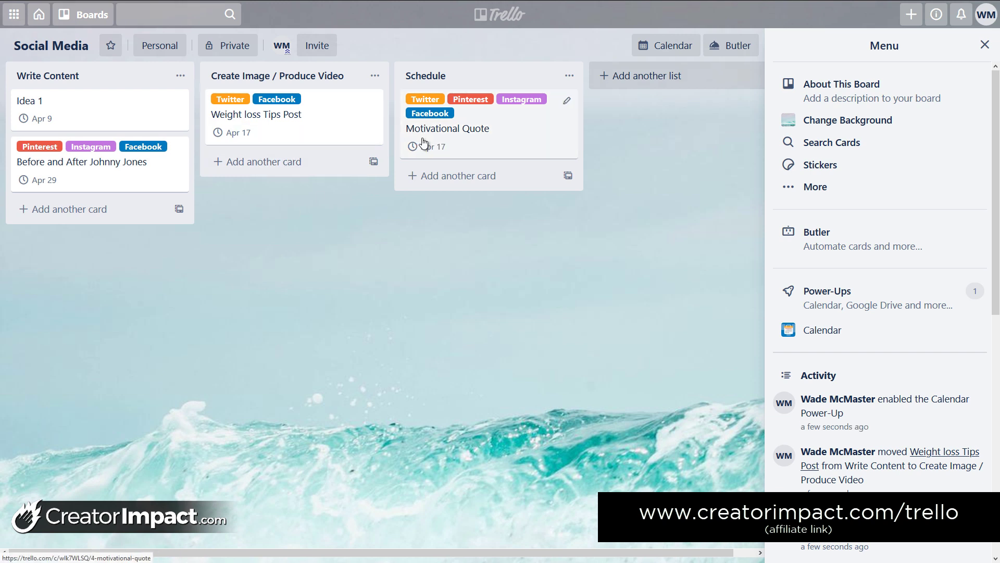
Apply the Facebook and Instagram labels to the "Idea 1" card and close it
click(67, 108)
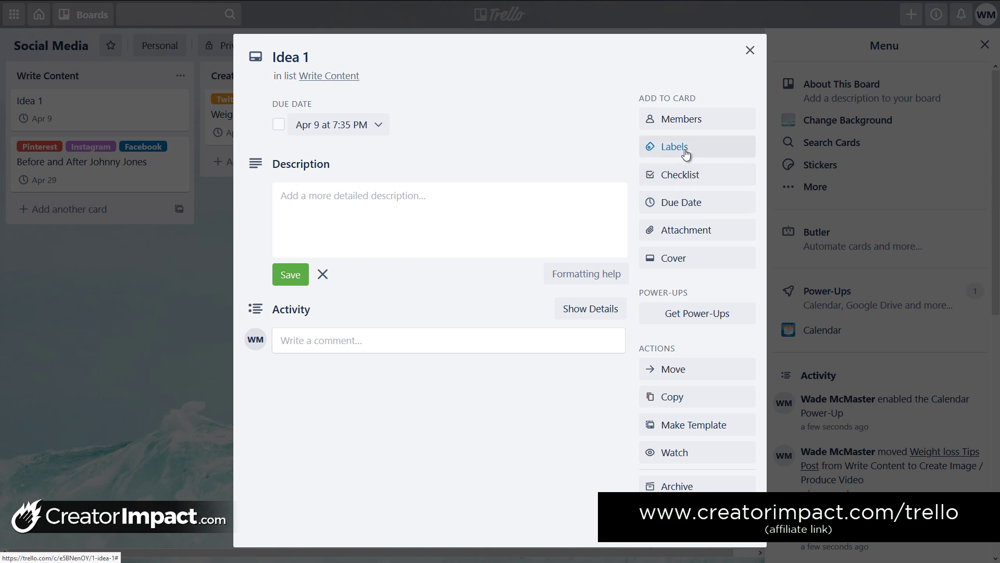
click(677, 146)
click(715, 387)
click(713, 360)
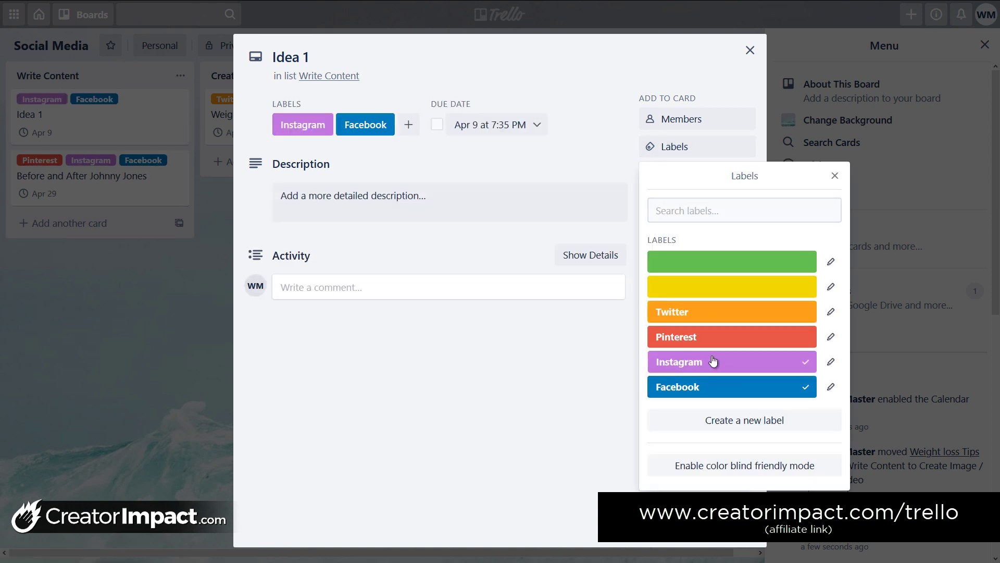
click(536, 346)
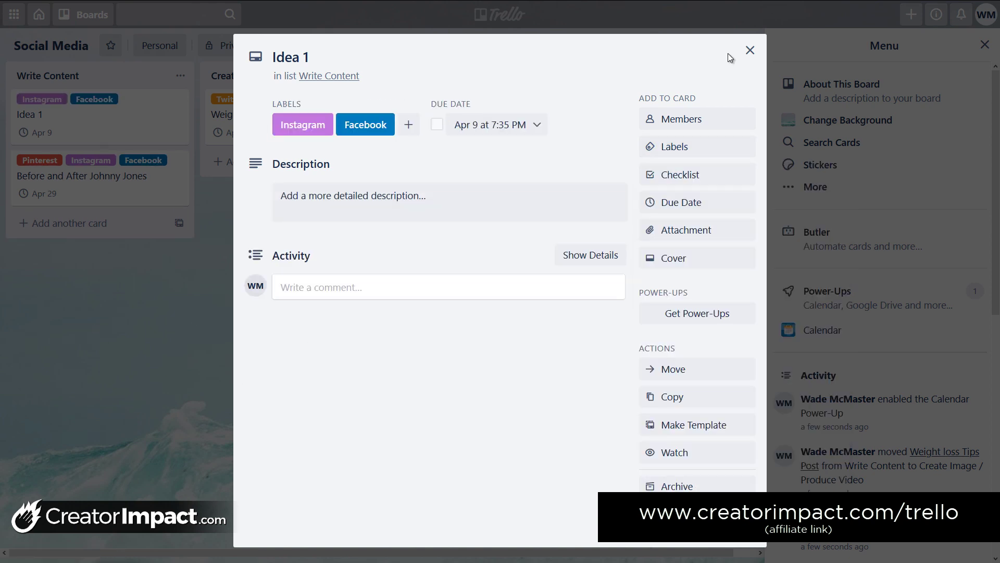
click(751, 50)
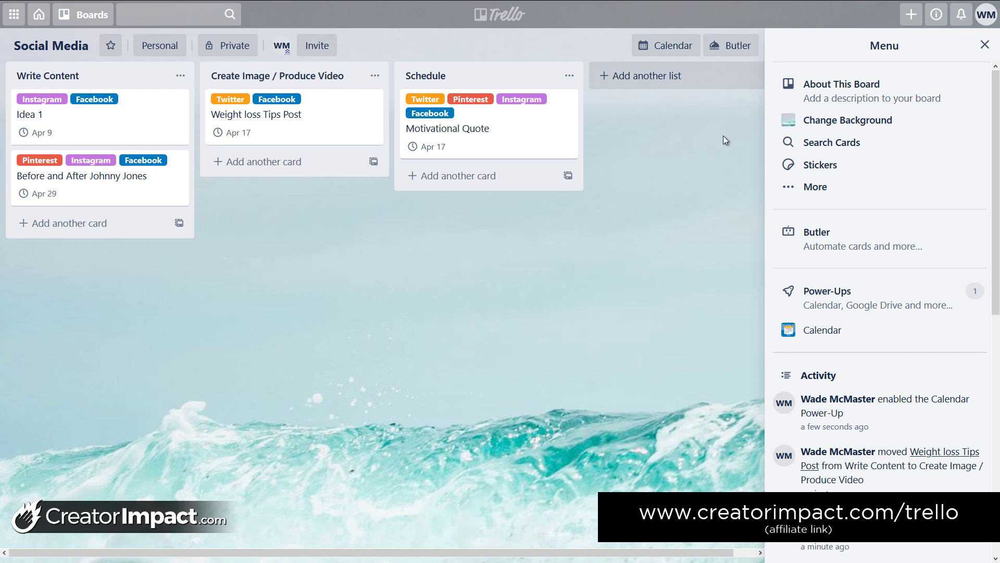
Open the board's calendar view, dismiss its introduction and reschedule the "Weight loss Tips Post" card to April 14
click(663, 47)
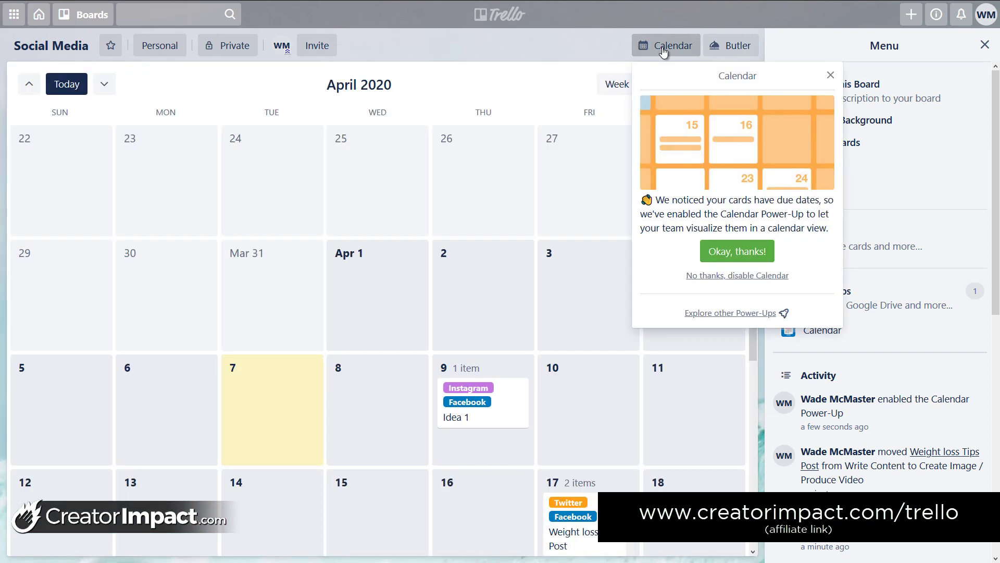
click(830, 75)
scroll(521, 376, down, 3)
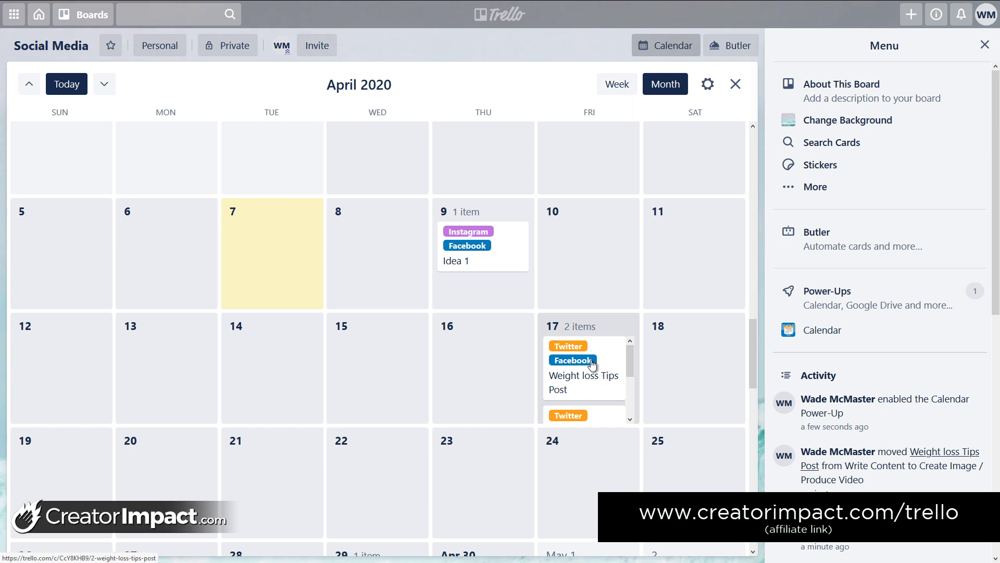
drag(589, 360, 250, 356)
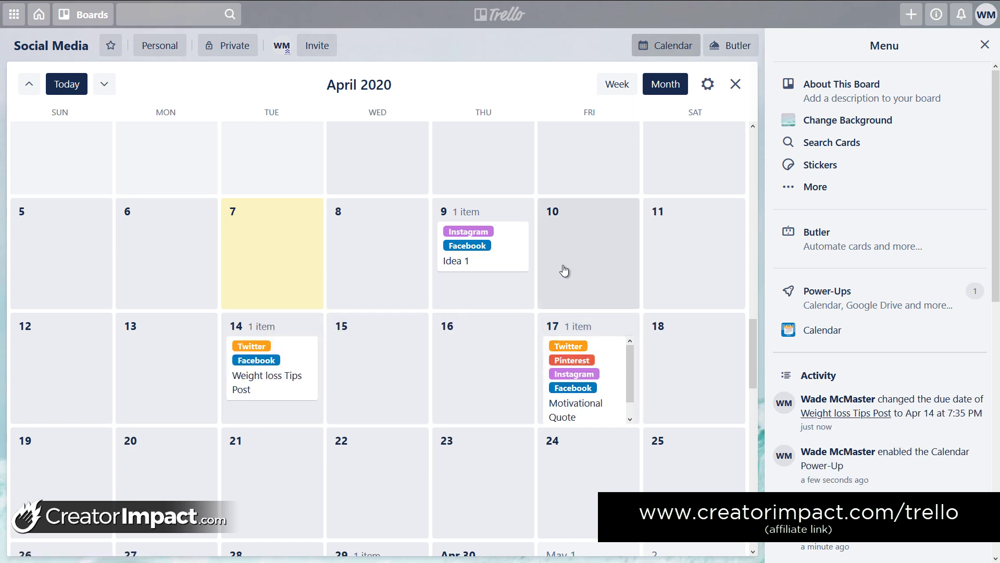
Look through the cards scheduled across April 2020 in the calendar and return to the board lists
scroll(627, 394, down, 3)
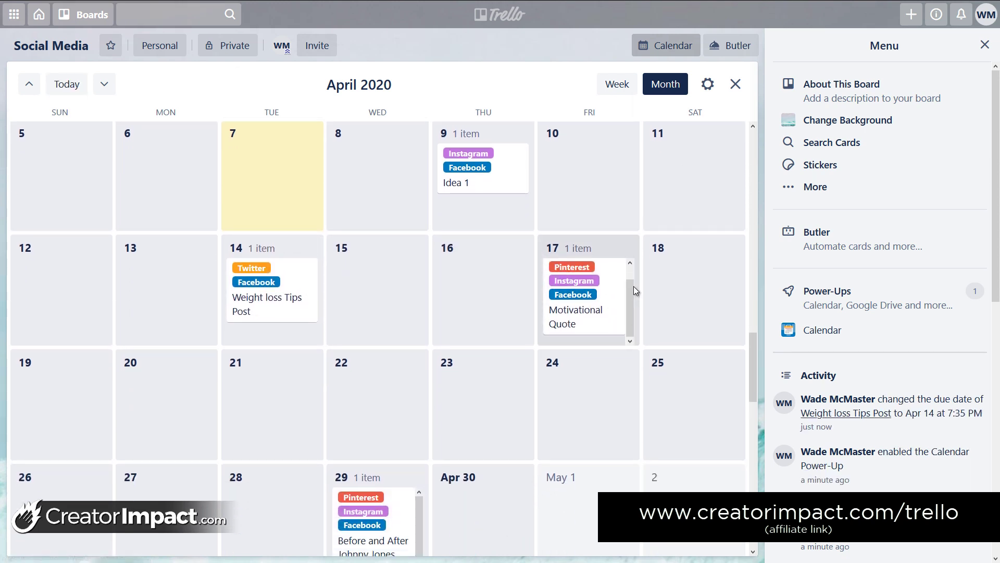
scroll(358, 453, down, 2)
scroll(355, 396, up, 5)
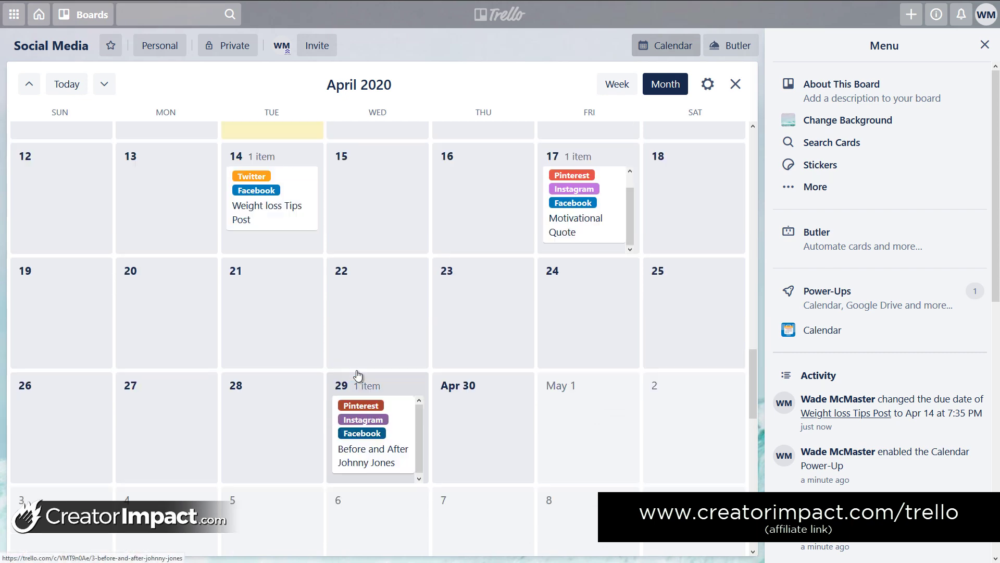
scroll(380, 416, down, 6)
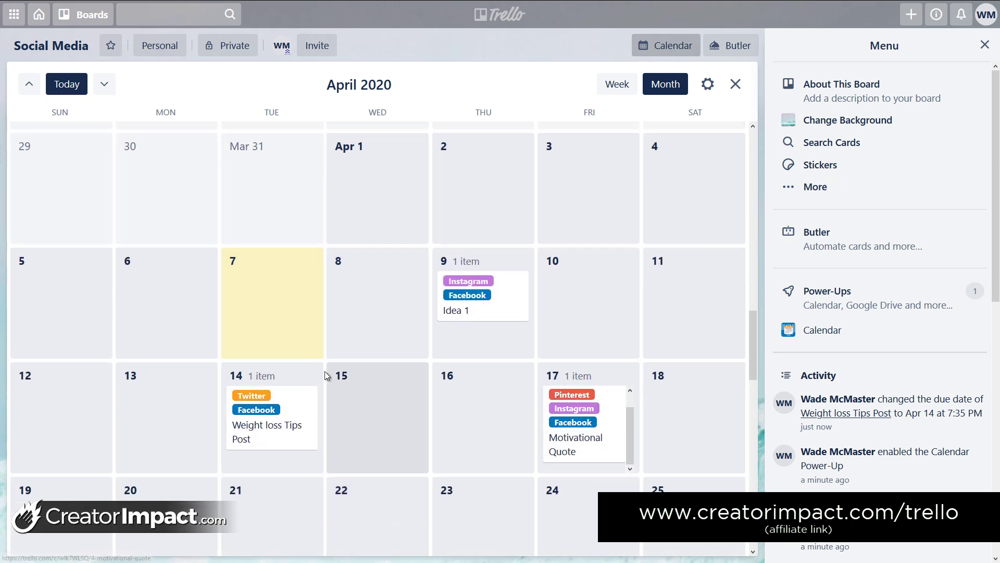
click(735, 85)
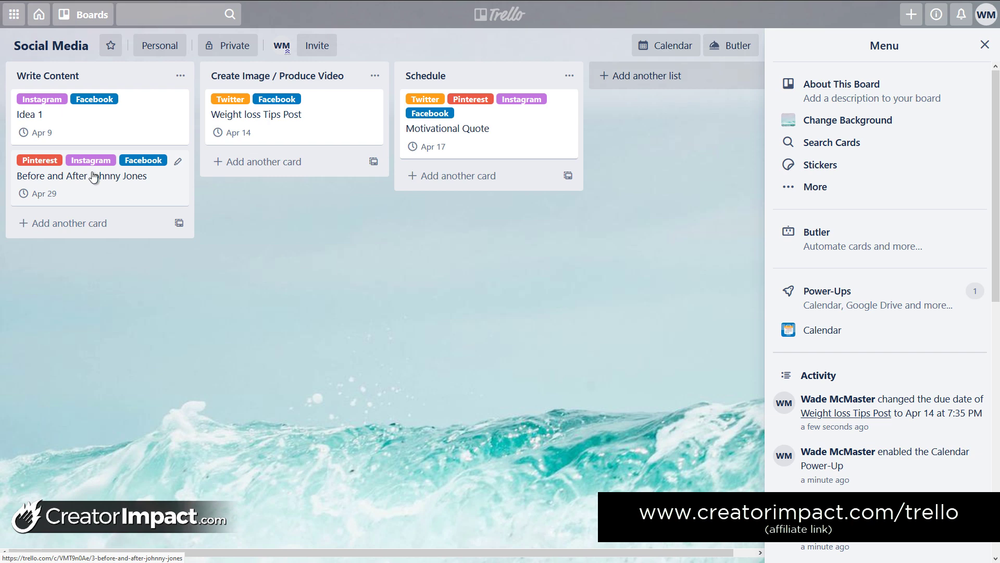
Copy the "Before and After" card within the Write Content list at position 2, keeping its labels
click(178, 161)
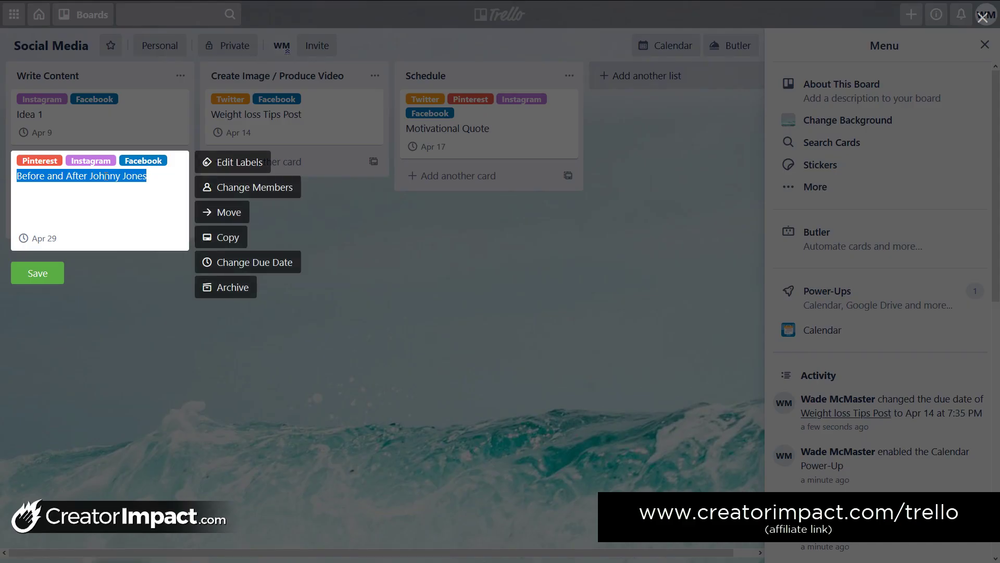
click(230, 239)
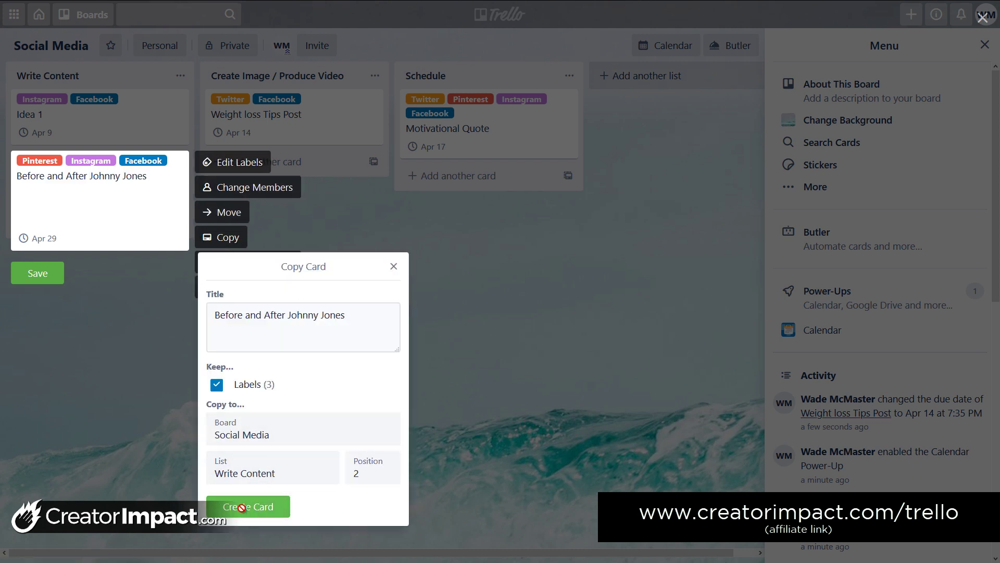
click(241, 508)
Remove the Instagram label from the upper "Before and After" card in Write Content and close it
click(135, 186)
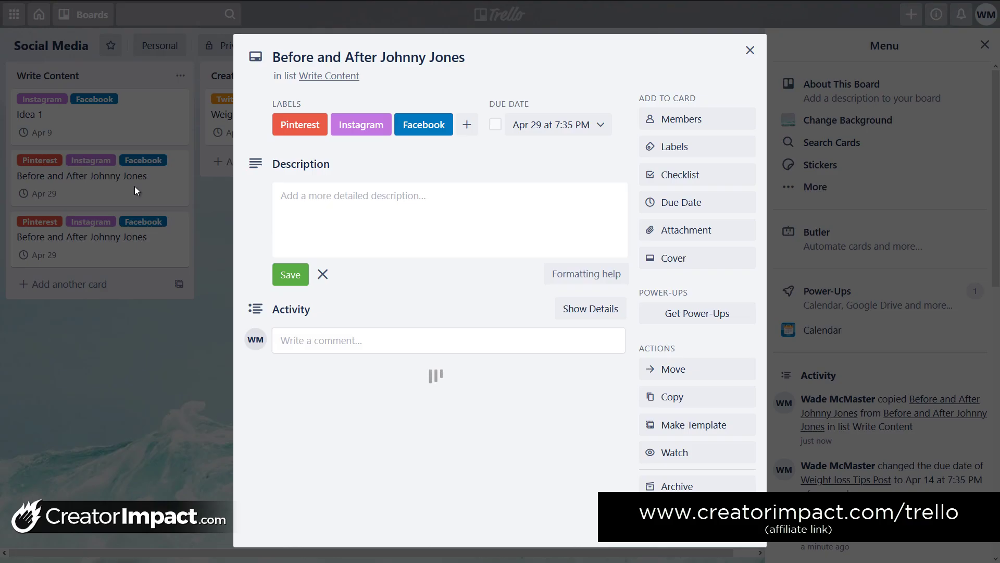
click(678, 146)
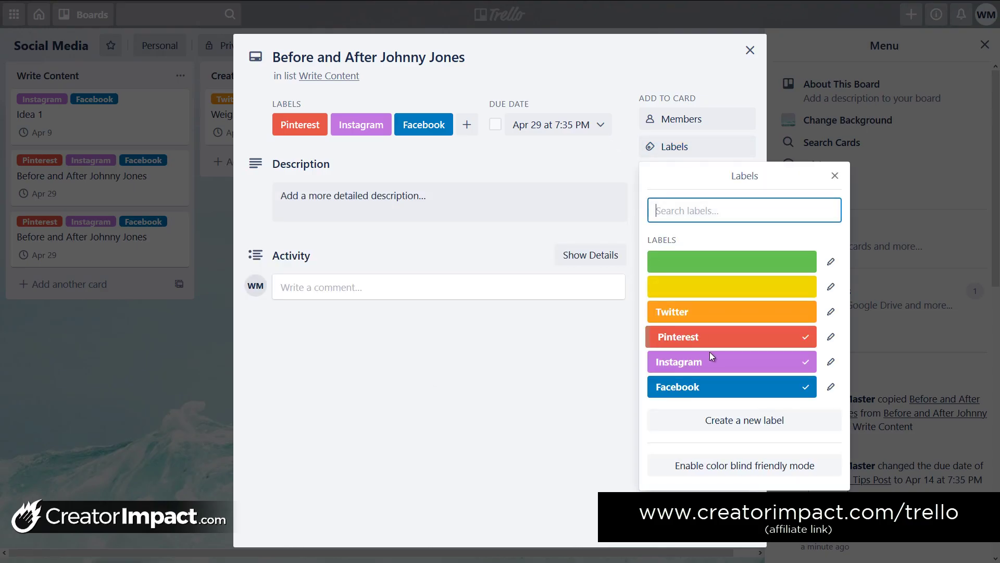
click(710, 359)
click(834, 176)
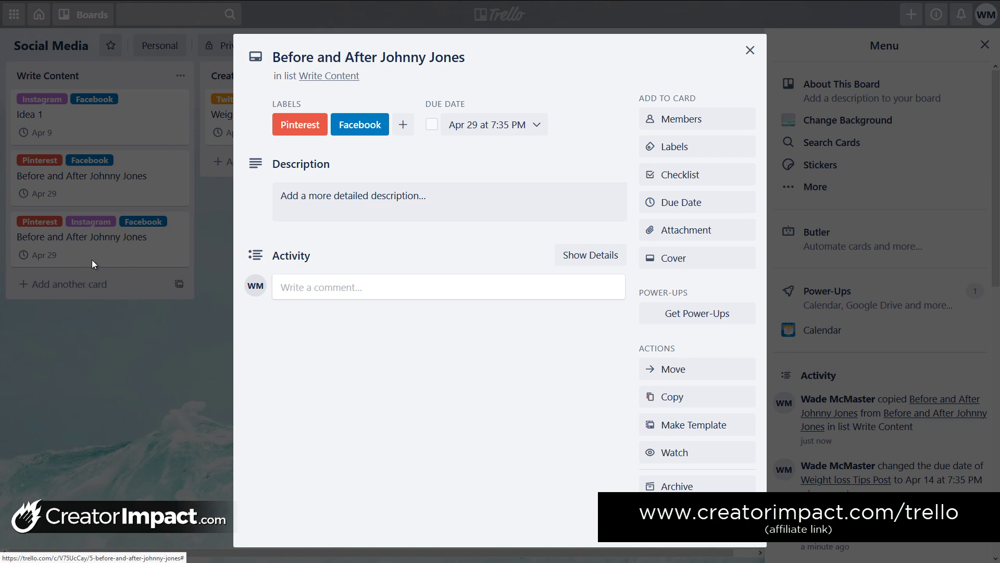
click(751, 52)
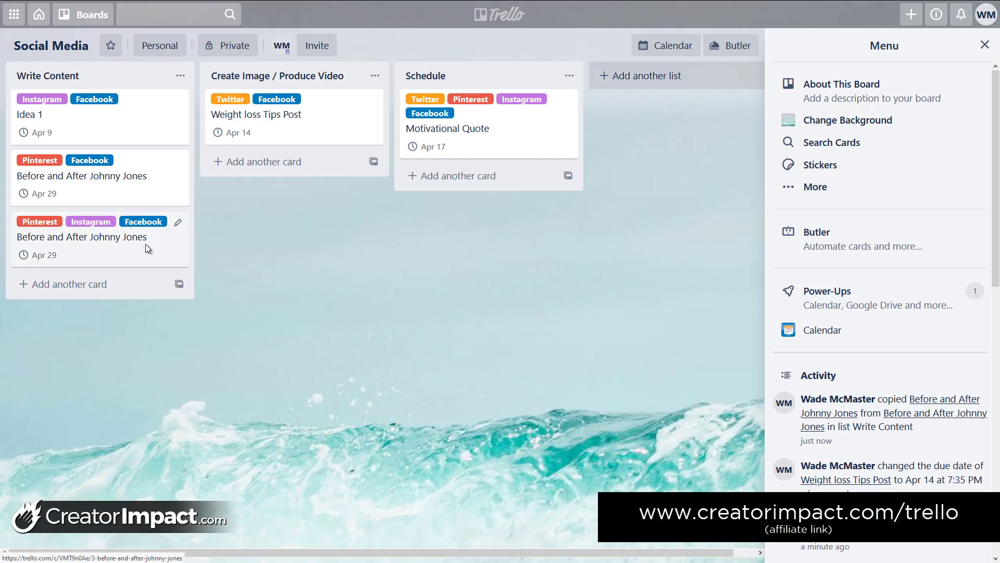
Remove the Pinterest and Facebook labels from the lower "Before and After" card in Write Content, keeping only Instagram
click(145, 244)
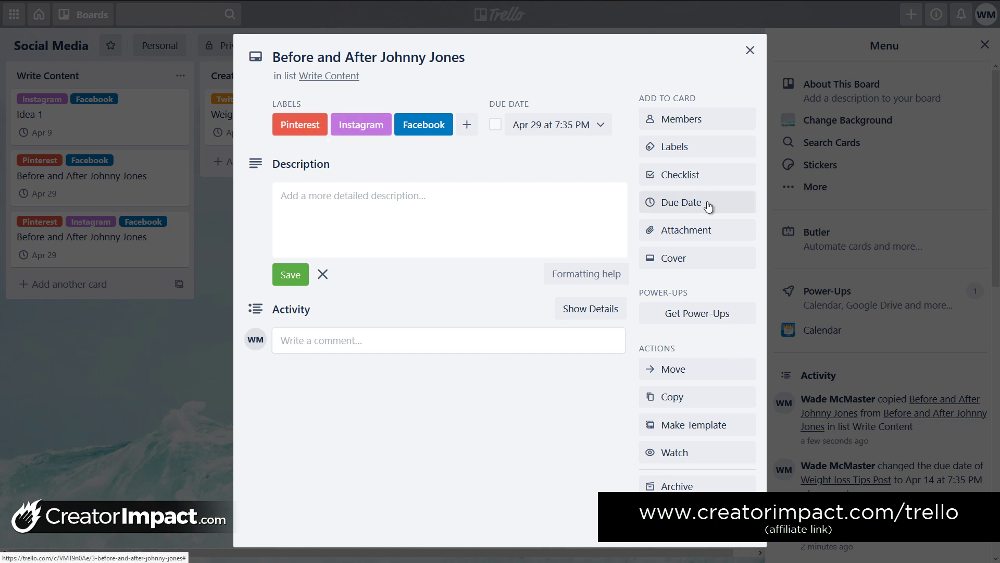
click(700, 146)
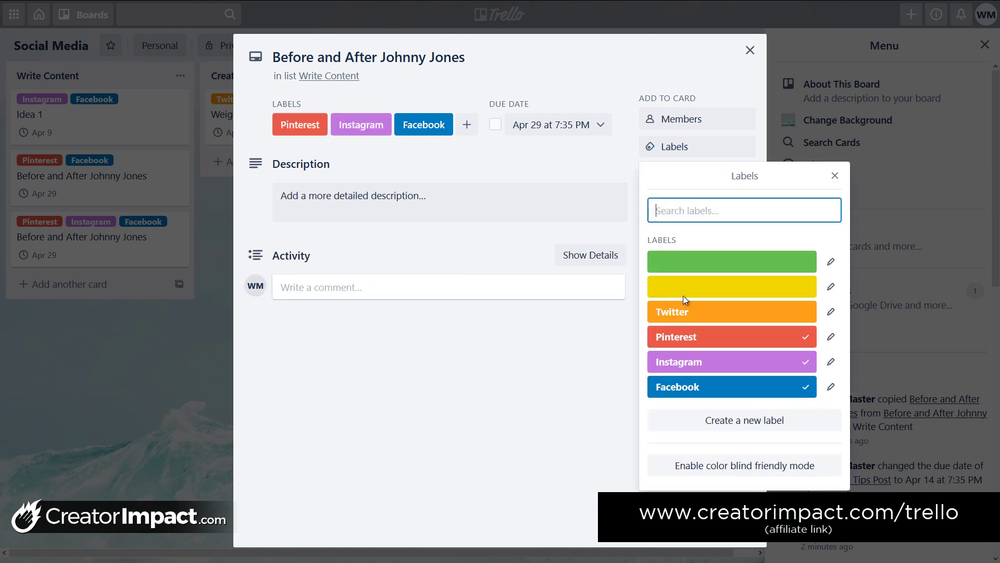
click(793, 338)
click(748, 391)
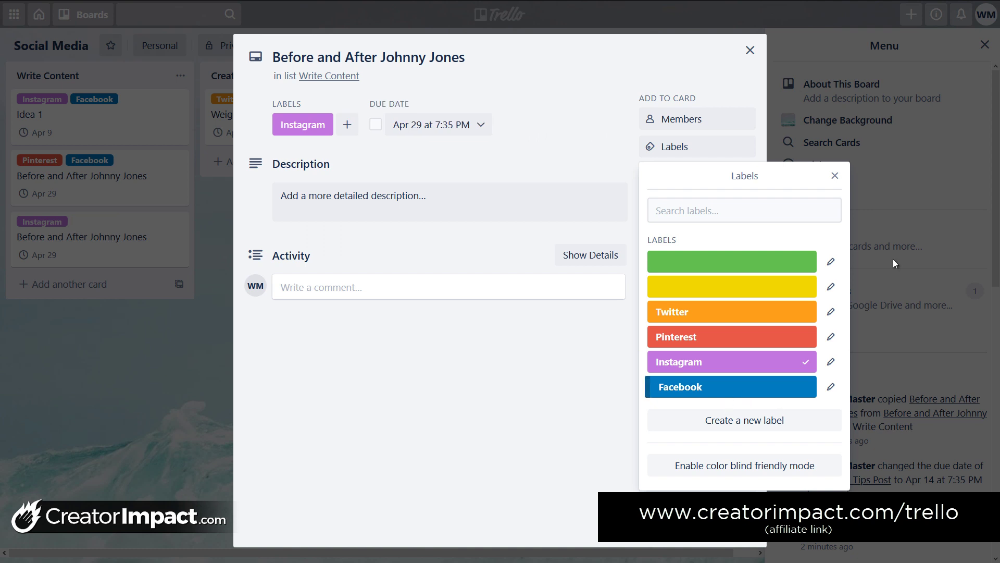
click(834, 175)
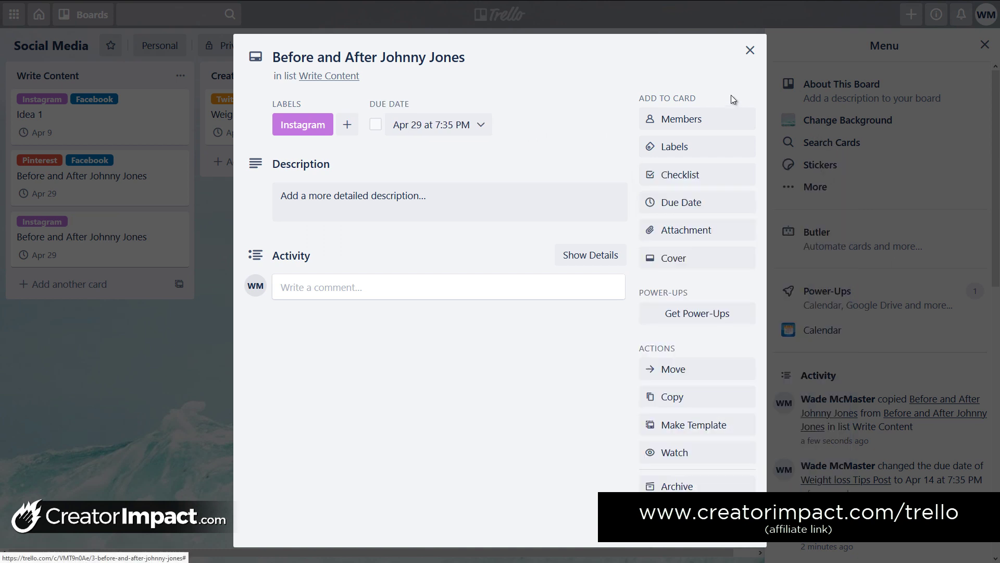
Set the due date of the Instagram "Before and After" card to April 28, 2020 and close the card
click(419, 132)
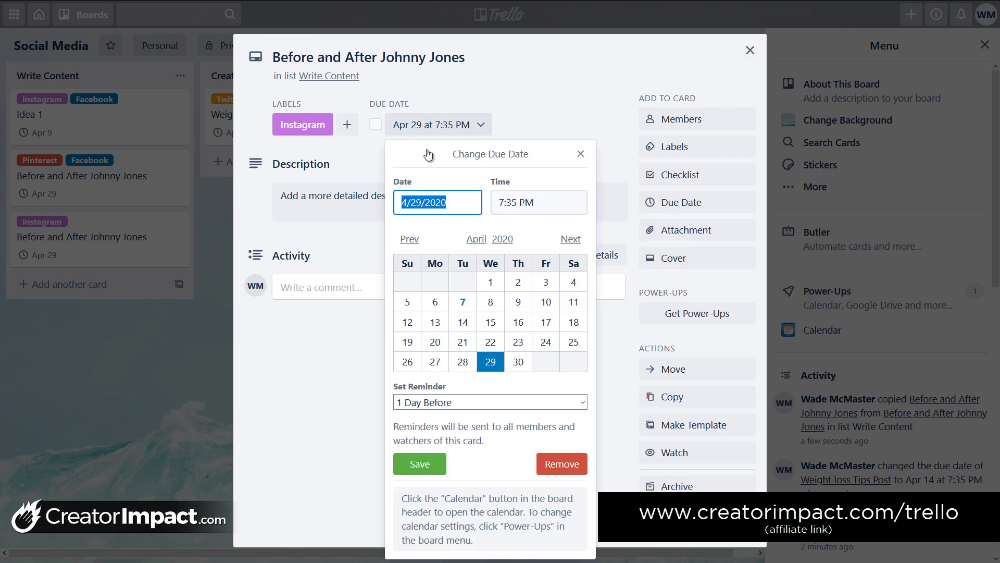
click(462, 361)
click(421, 464)
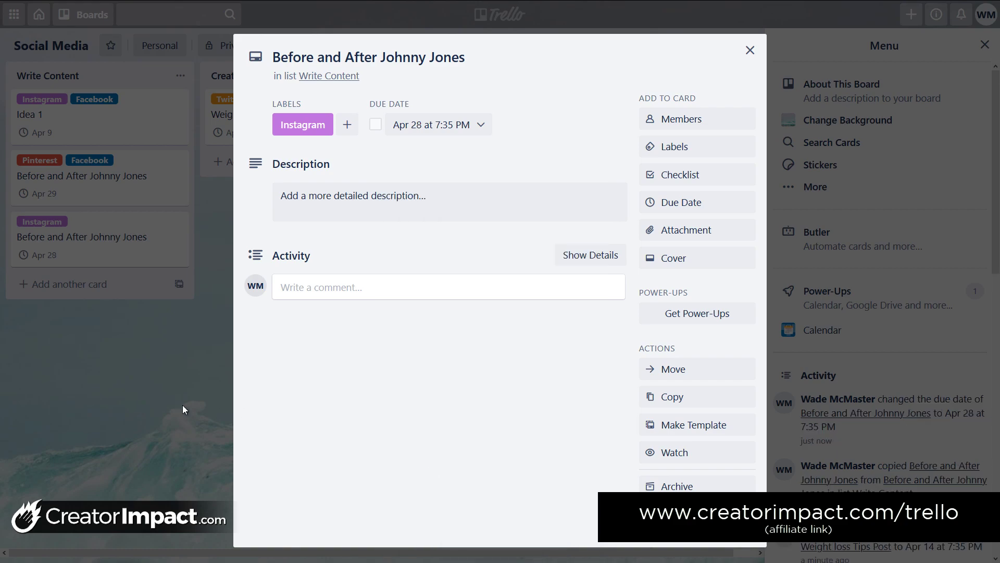
click(183, 405)
Check both "Before and After" cards at the end of April in the calendar view and return to the board lists
click(673, 48)
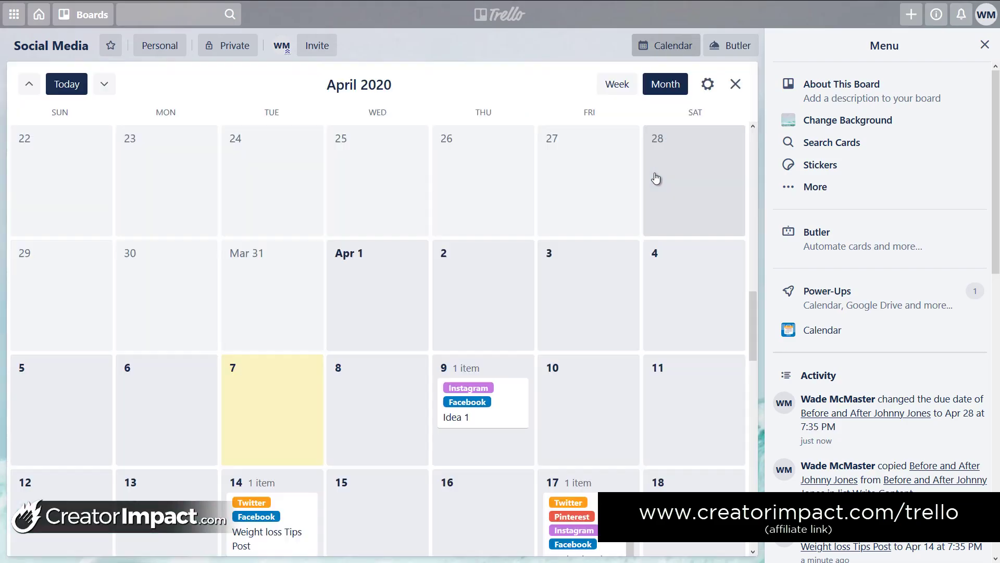
scroll(654, 222, down, 2)
scroll(654, 223, down, 3)
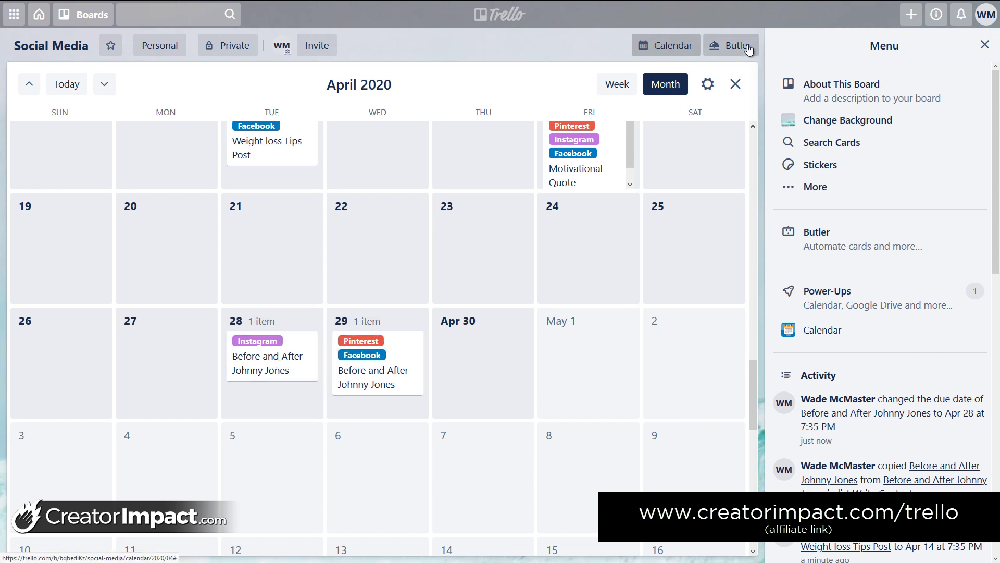
click(735, 85)
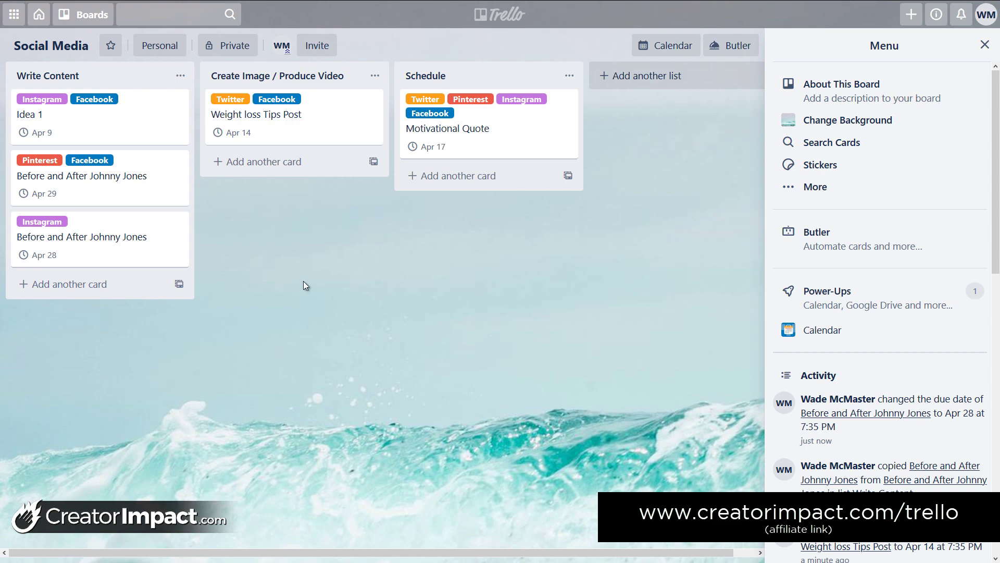
Look over the Instagram "Before and After" card's description field and available options, and close the card without changes
click(134, 236)
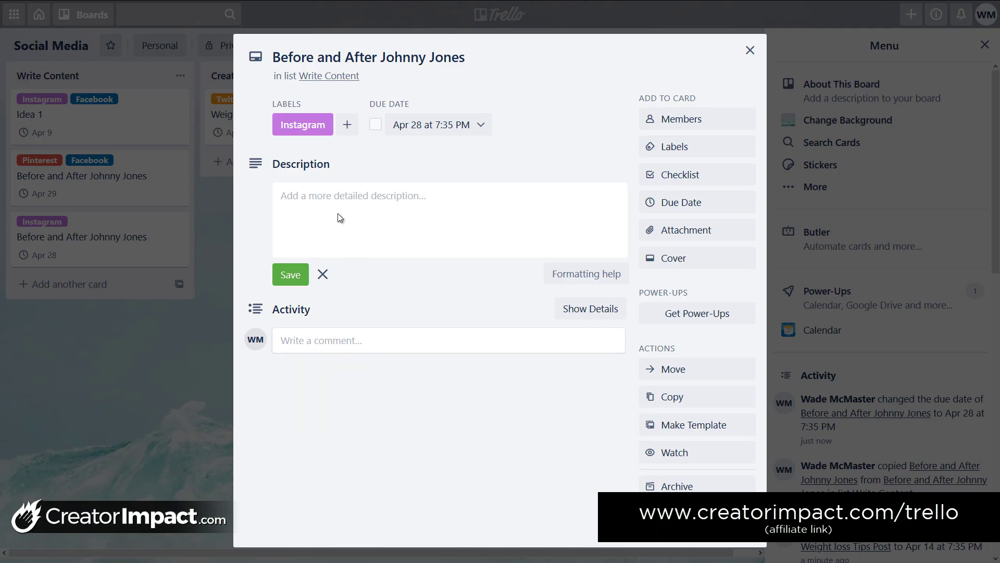
click(339, 198)
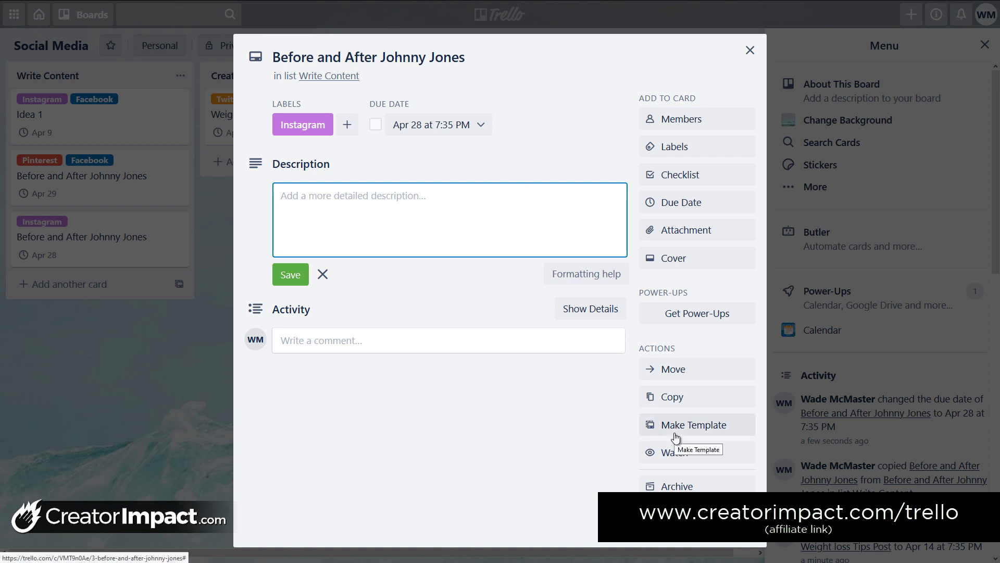
click(750, 51)
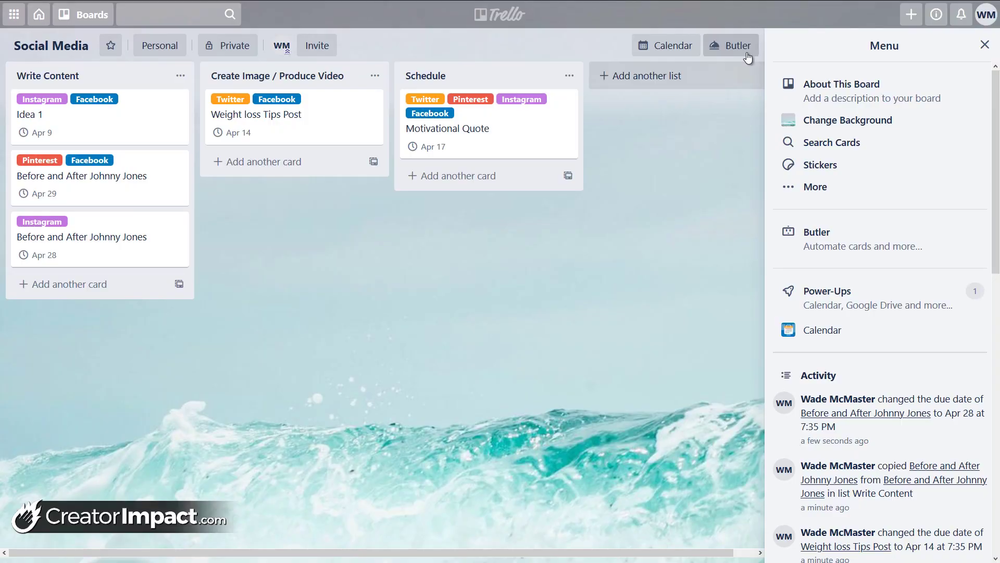